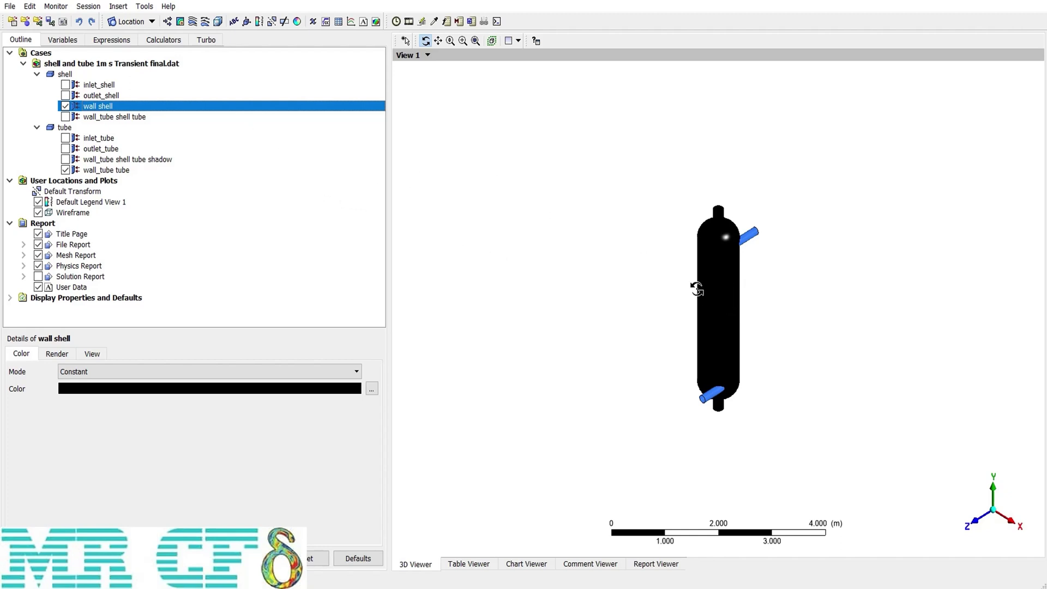
Hide the outer shell wall, show the wall_tube shell tube shadow coil, and start a contour
{"action": "left_click", "coordinate": [65, 107]}
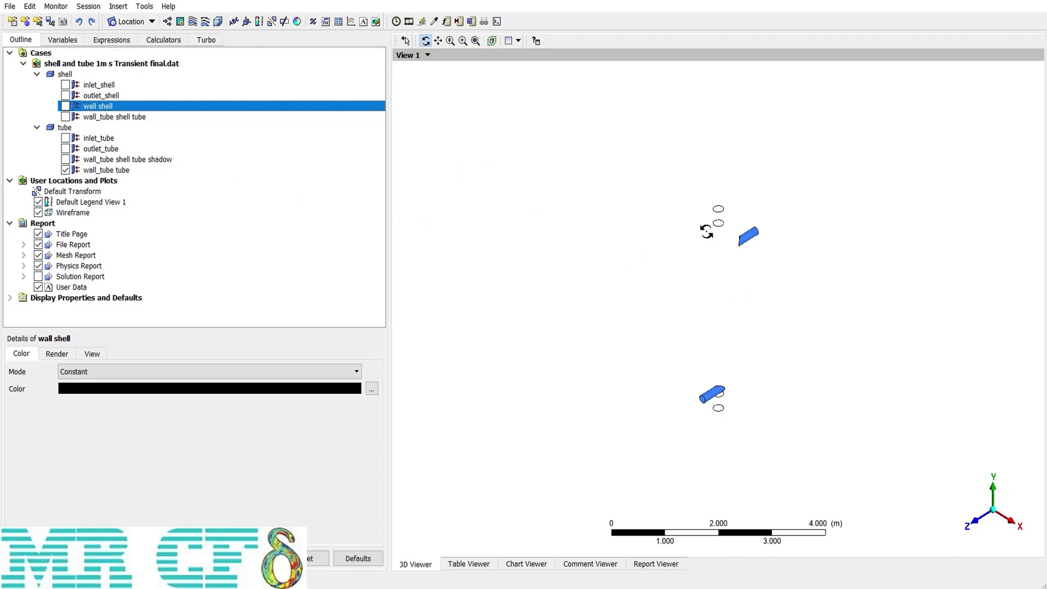
{"action": "left_click", "coordinate": [66, 159]}
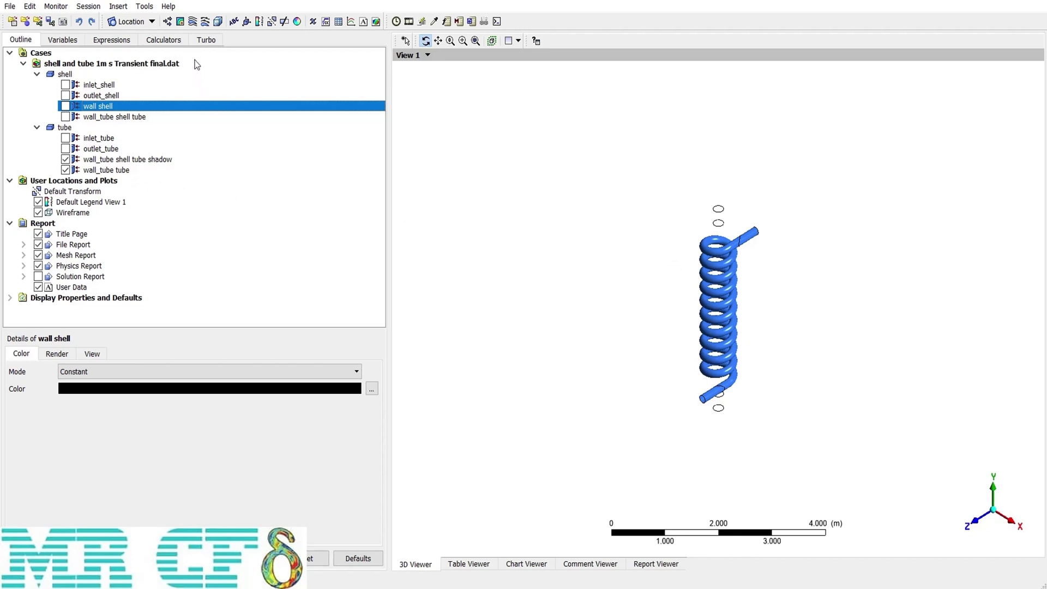
{"action": "left_click", "coordinate": [180, 23]}
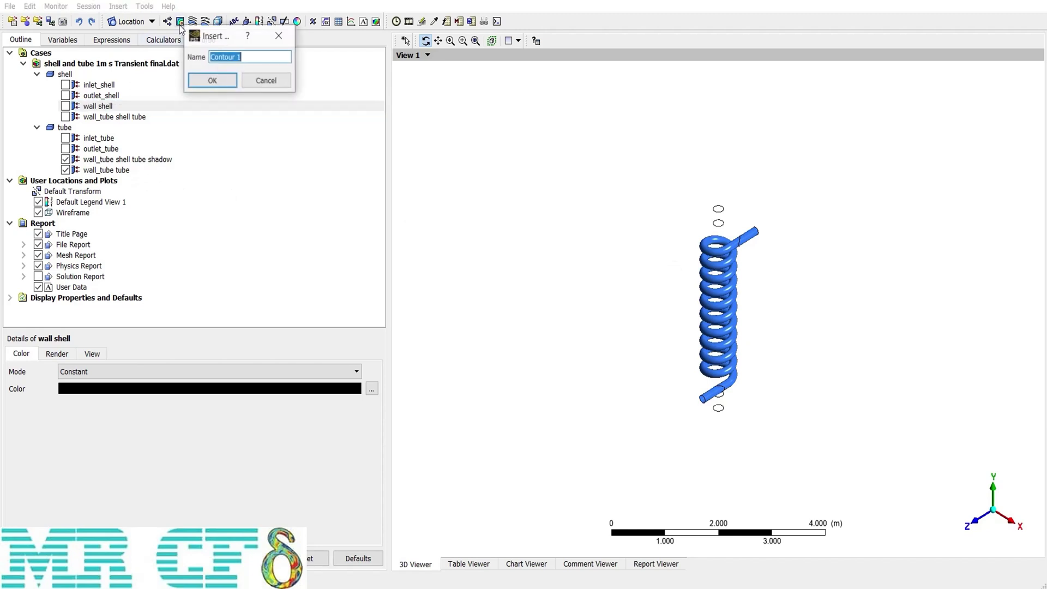
Cancel the first contour and insert Contour 1 from the Insert menu, keeping All Domains
{"action": "left_click", "coordinate": [252, 80]}
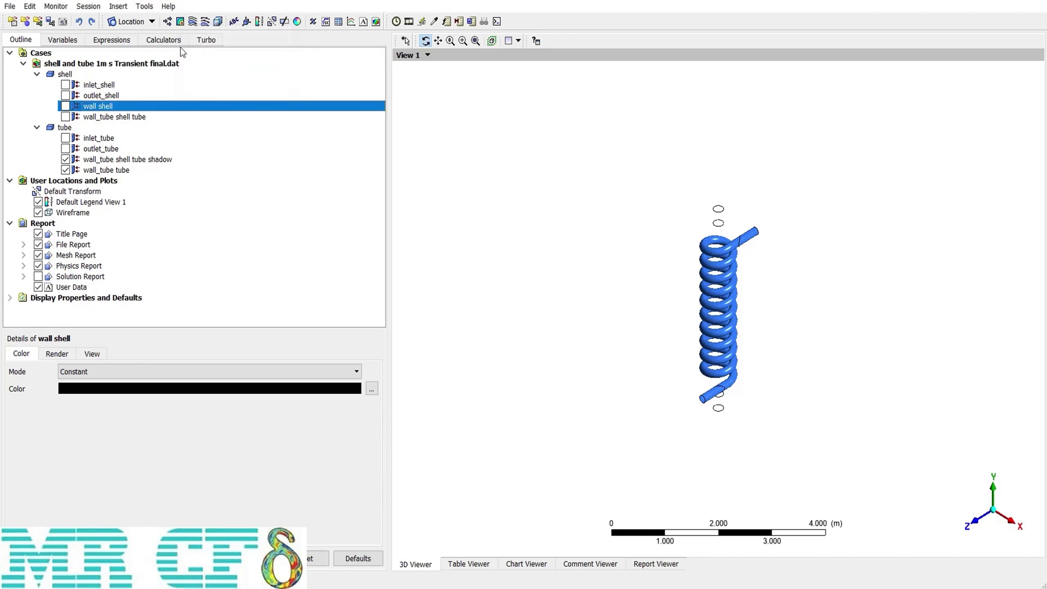
{"action": "left_click", "coordinate": [118, 6]}
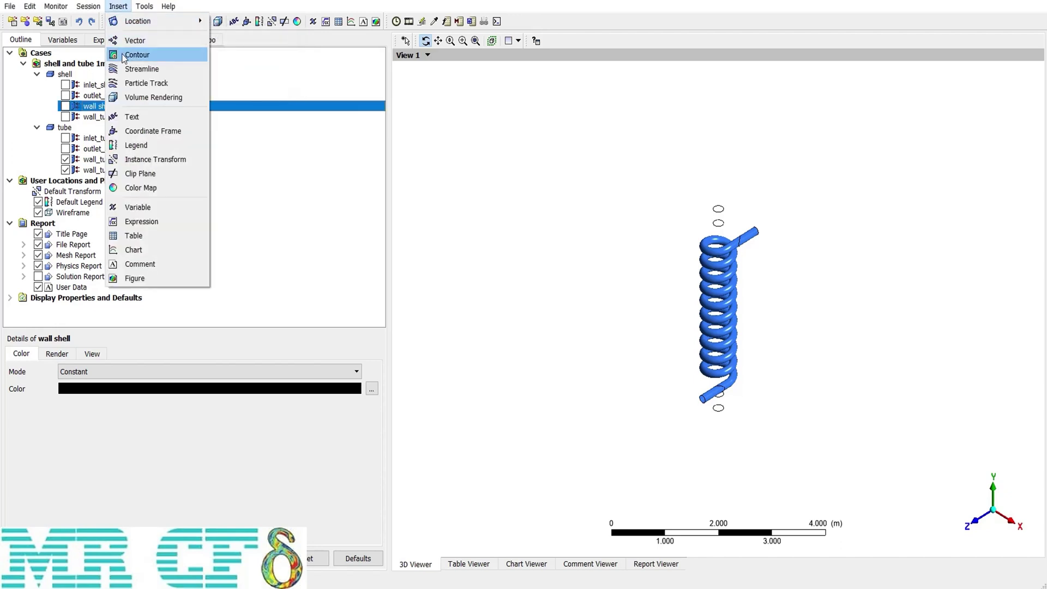
{"action": "left_click", "coordinate": [137, 54]}
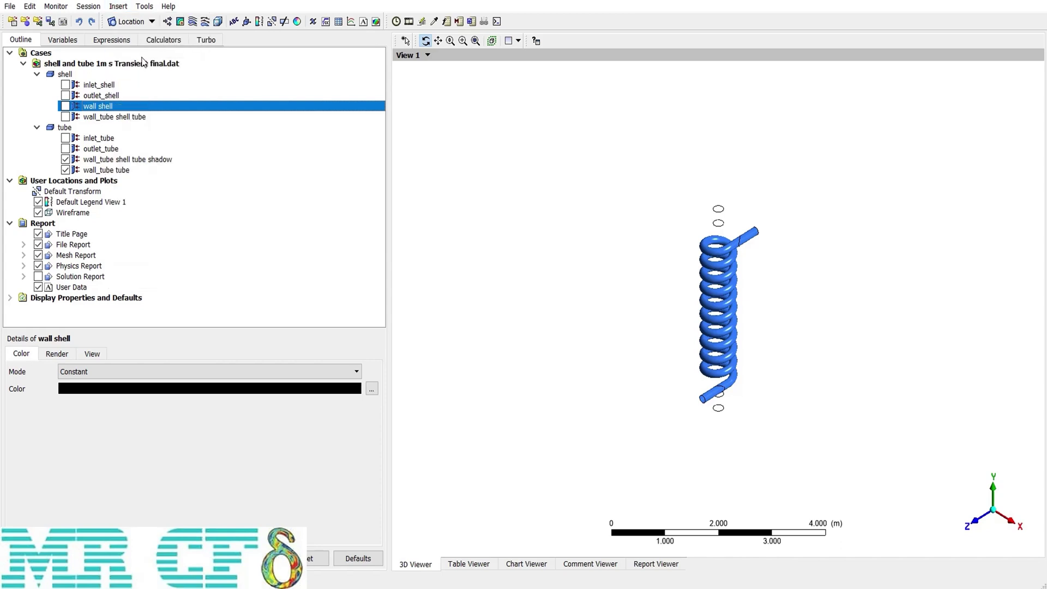
{"action": "left_click", "coordinate": [174, 115]}
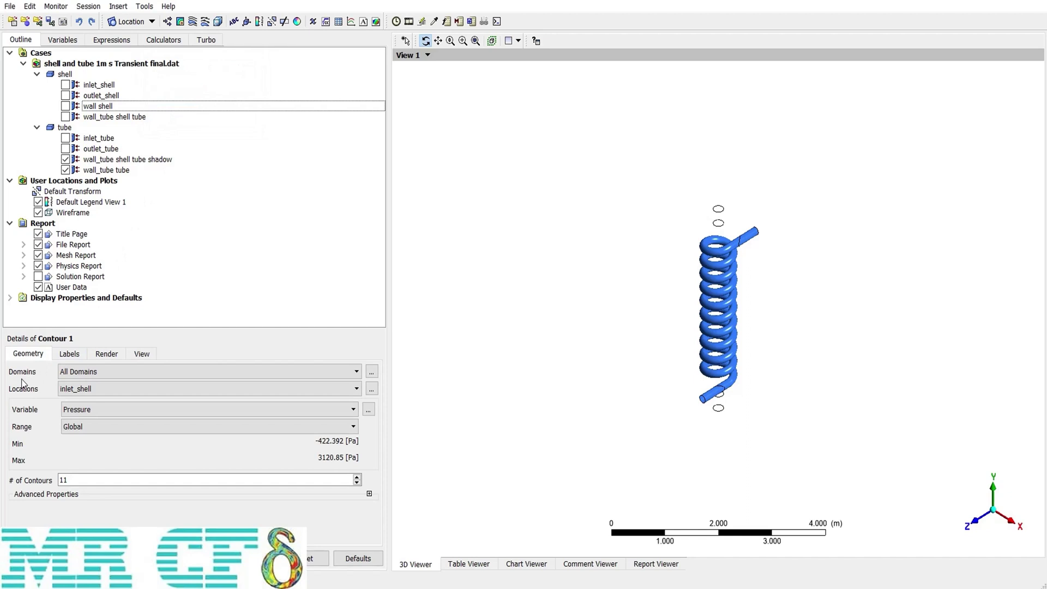
{"action": "left_click", "coordinate": [103, 374]}
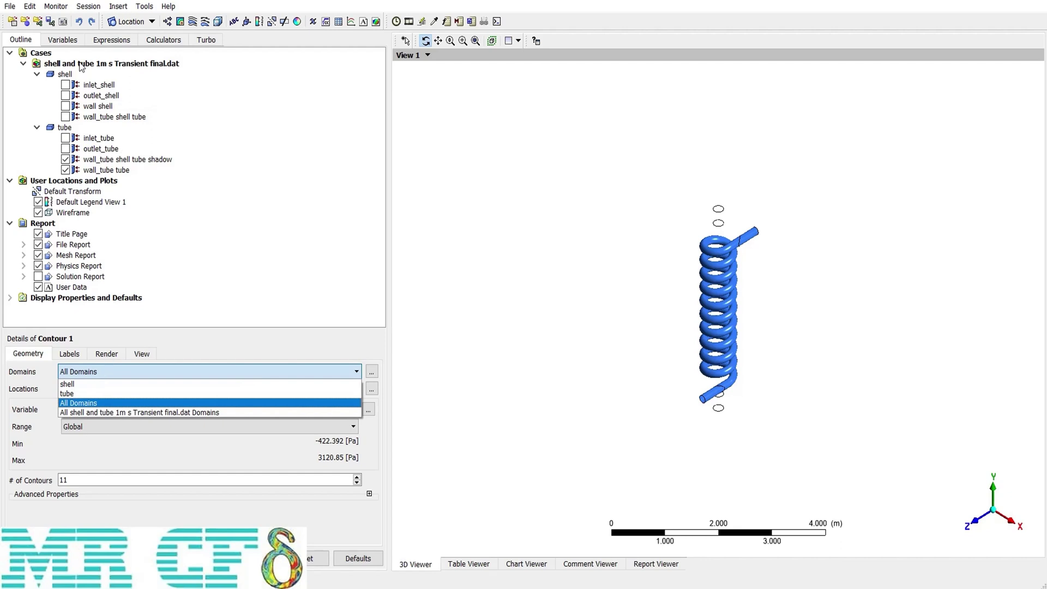
{"action": "left_click", "coordinate": [100, 404]}
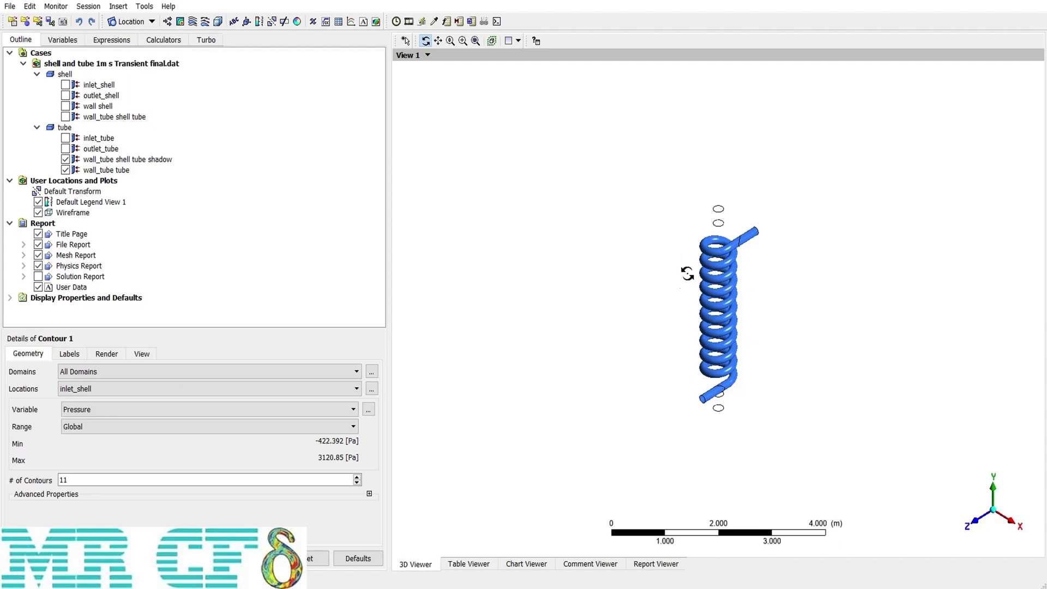
{"action": "left_click", "coordinate": [108, 163]}
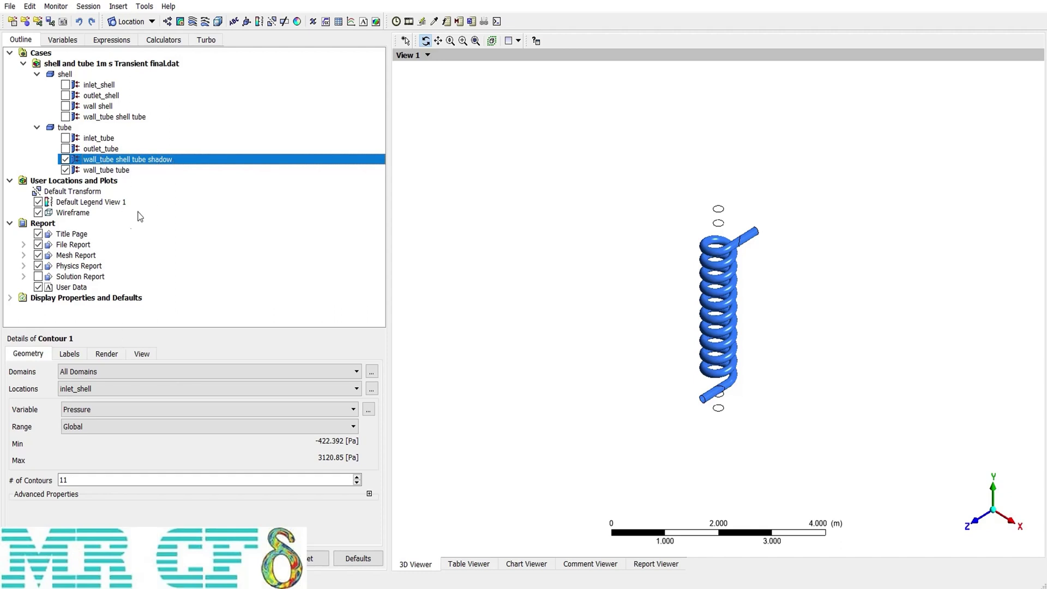
Place Contour 1 on wall_tube shell tube shadow and set its colour range to Local
{"action": "left_click", "coordinate": [91, 389]}
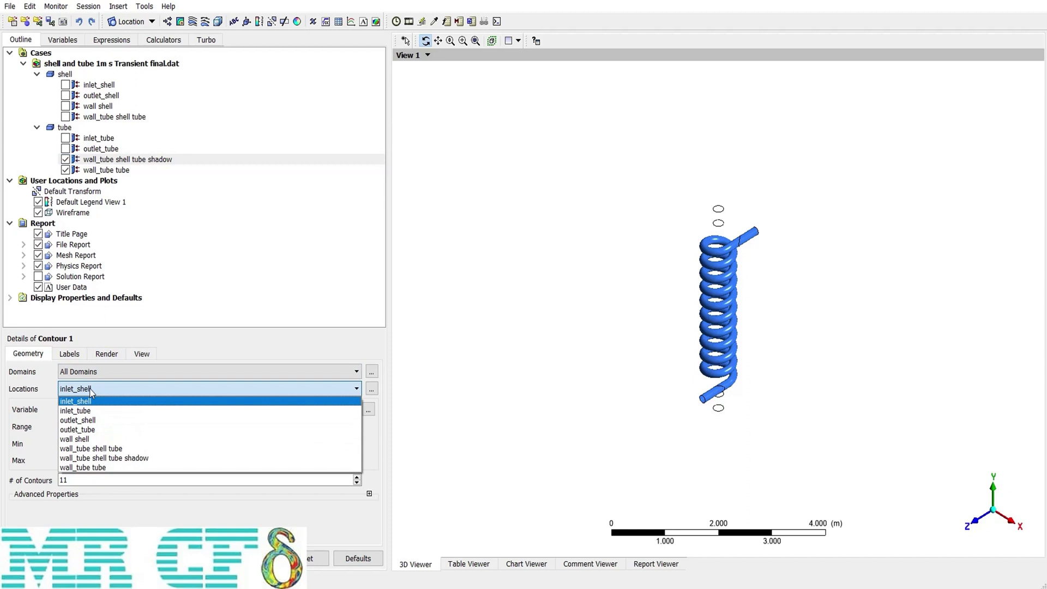
{"action": "left_click", "coordinate": [146, 462]}
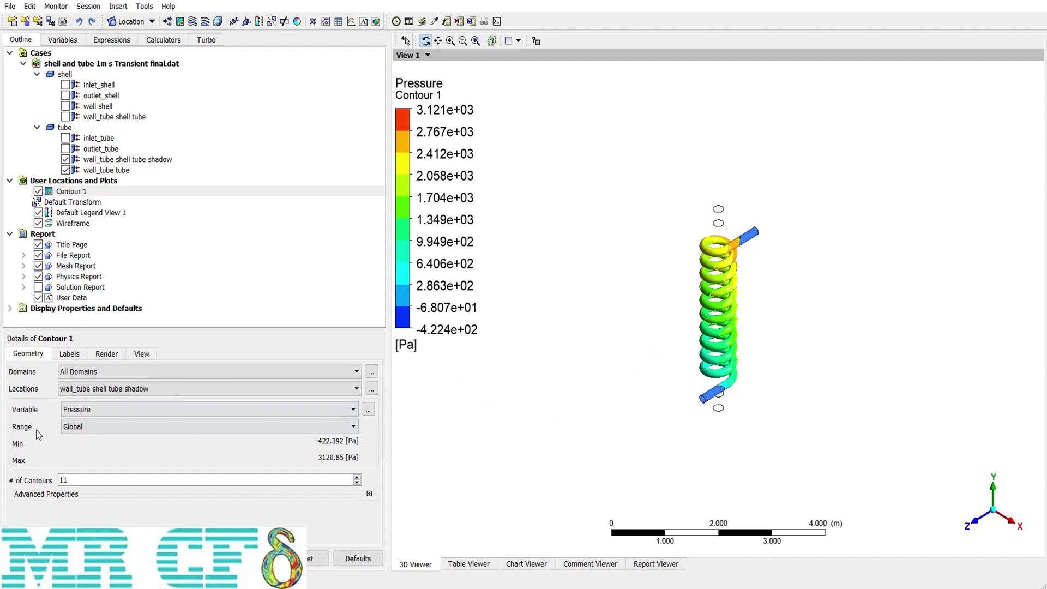
{"action": "left_click", "coordinate": [69, 429]}
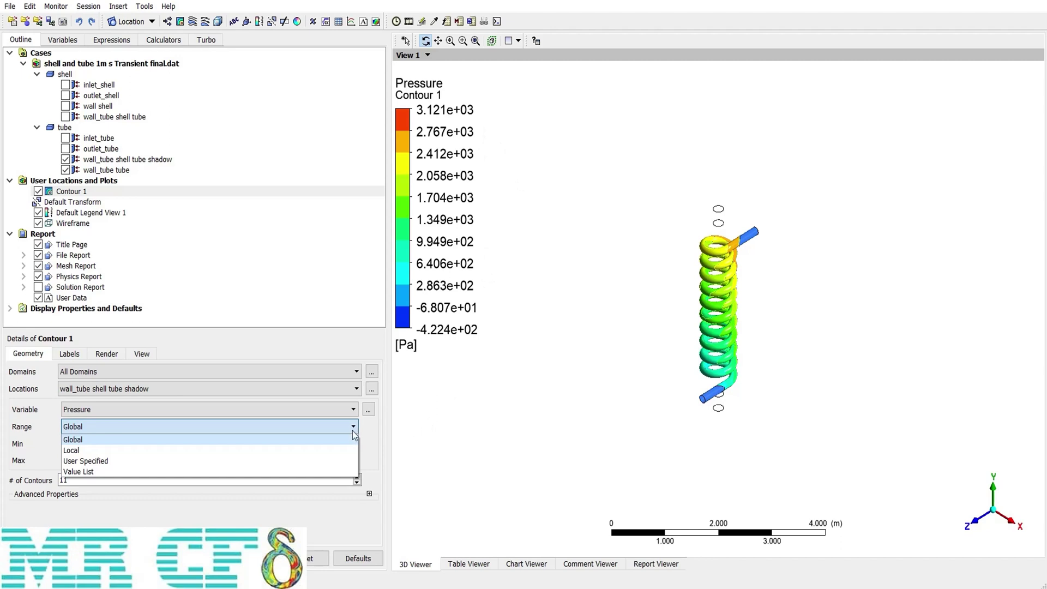
{"action": "left_click", "coordinate": [164, 451]}
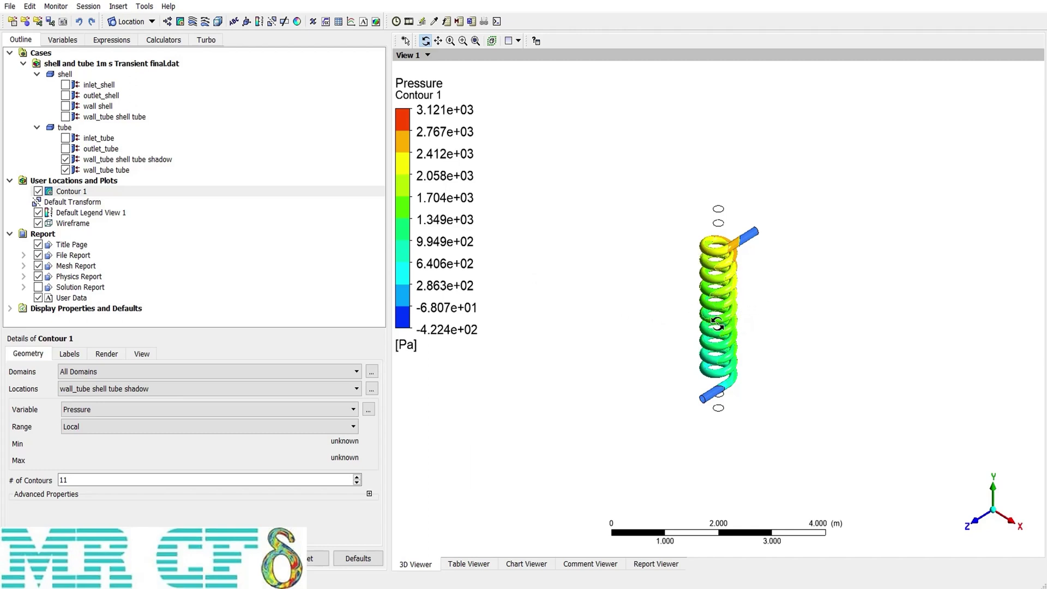
Apply the Local range, raise Contour 1 from 11 to 30 contour levels, and fit the coil
{"action": "left_click", "coordinate": [249, 558]}
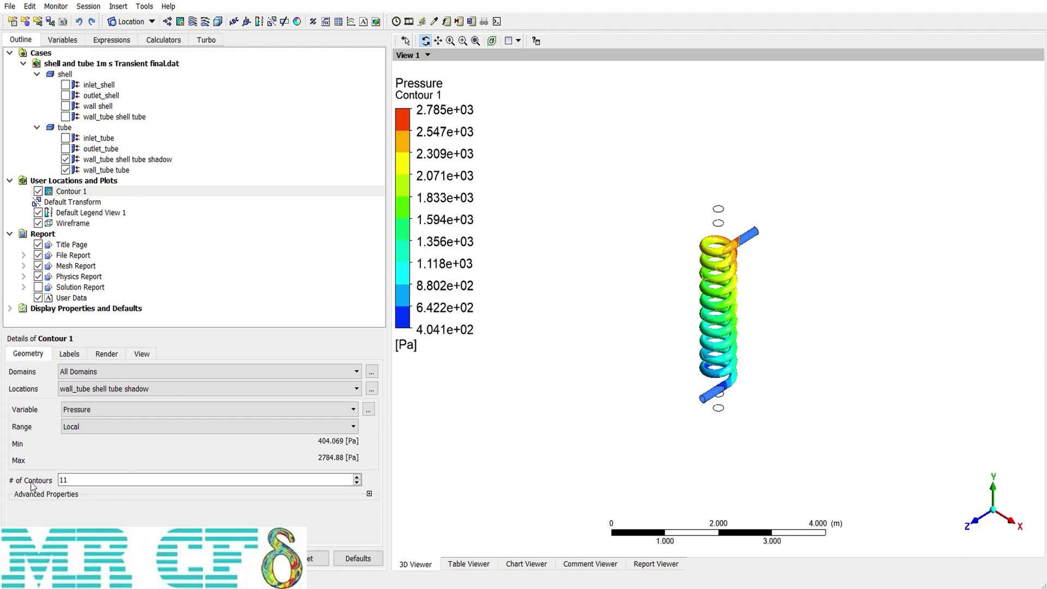
{"action": "left_click", "coordinate": [72, 479]}
{"action": "left_click_drag", "start_coordinate": [74, 478], "coordinate": [53, 482]}
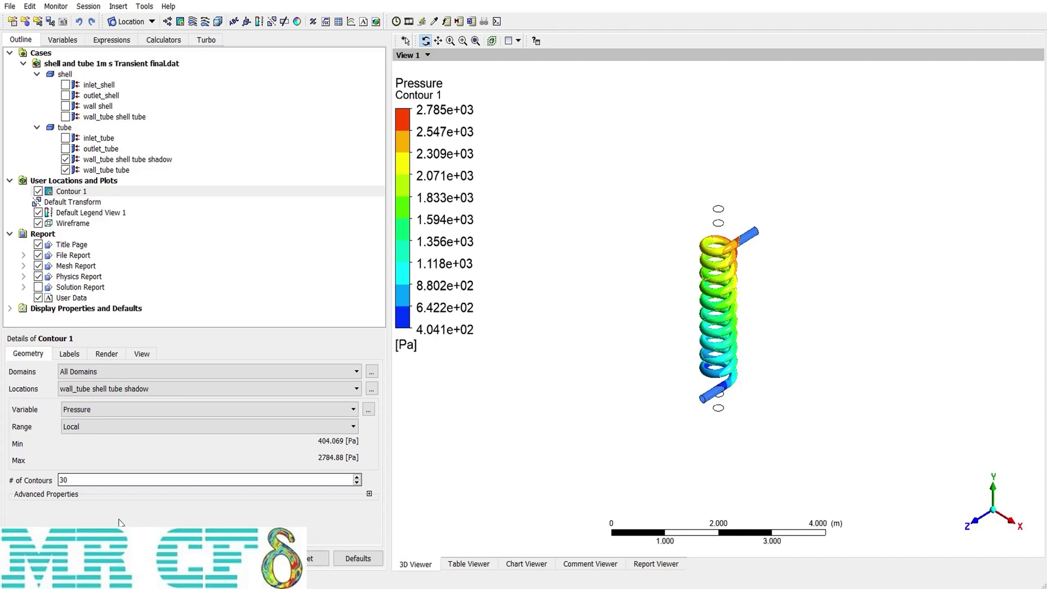
{"action": "left_click", "coordinate": [66, 480]}
{"action": "key", "text": "Return"}
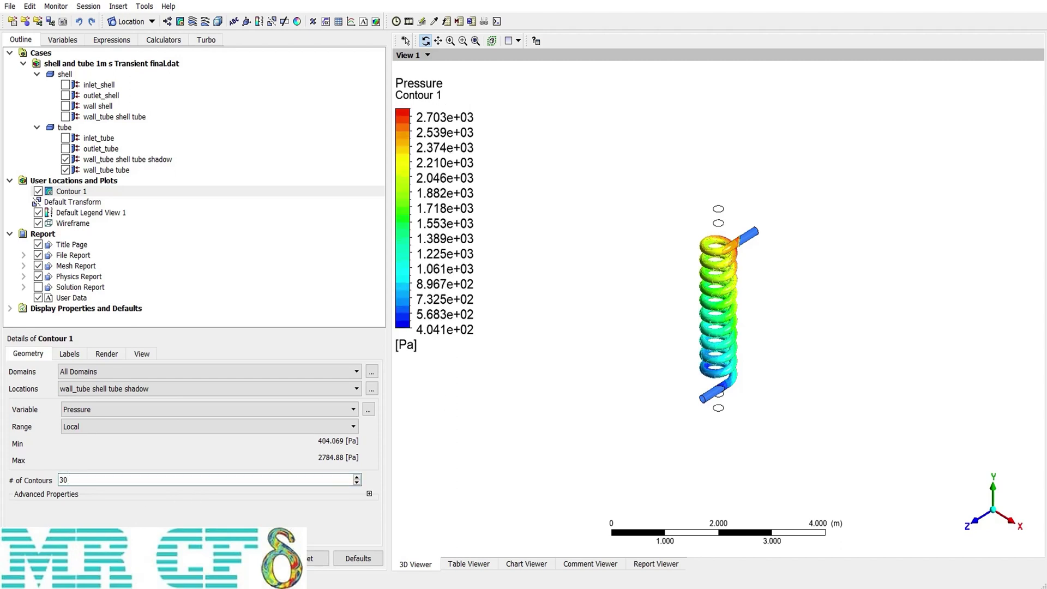
{"action": "left_click_drag", "start_coordinate": [678, 336], "coordinate": [713, 307]}
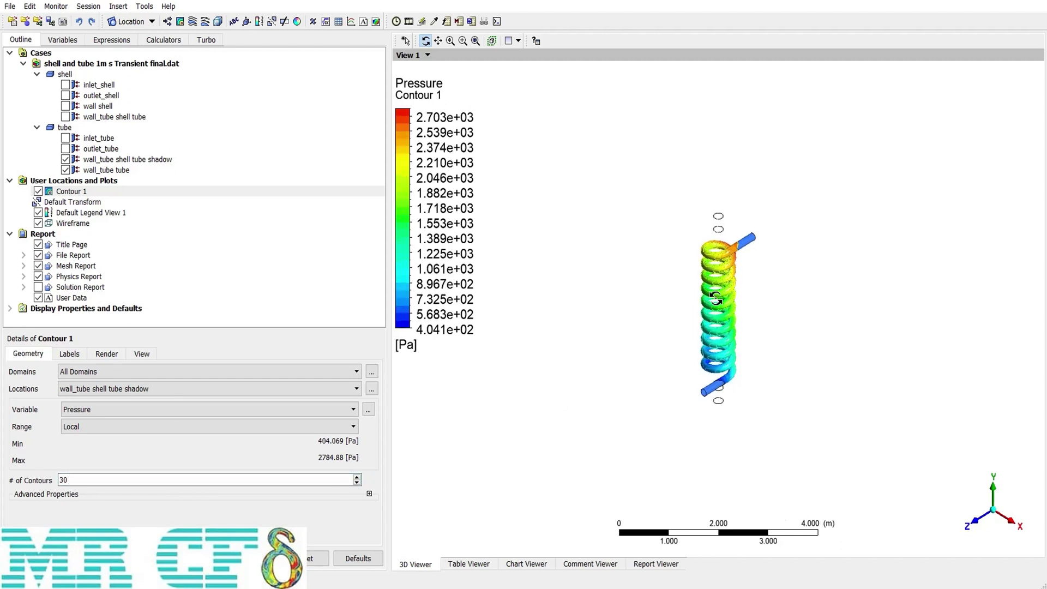
{"action": "left_click", "coordinate": [475, 41]}
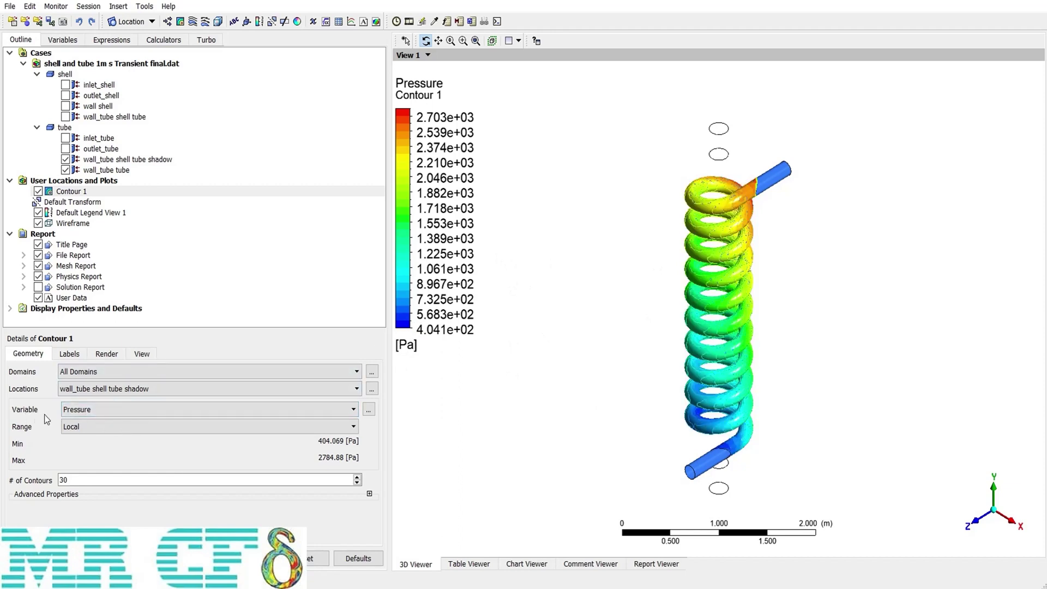
Switch Contour 1's variable to Temperature, giving a 463.3–713.5 K legend
{"action": "left_click", "coordinate": [110, 417]}
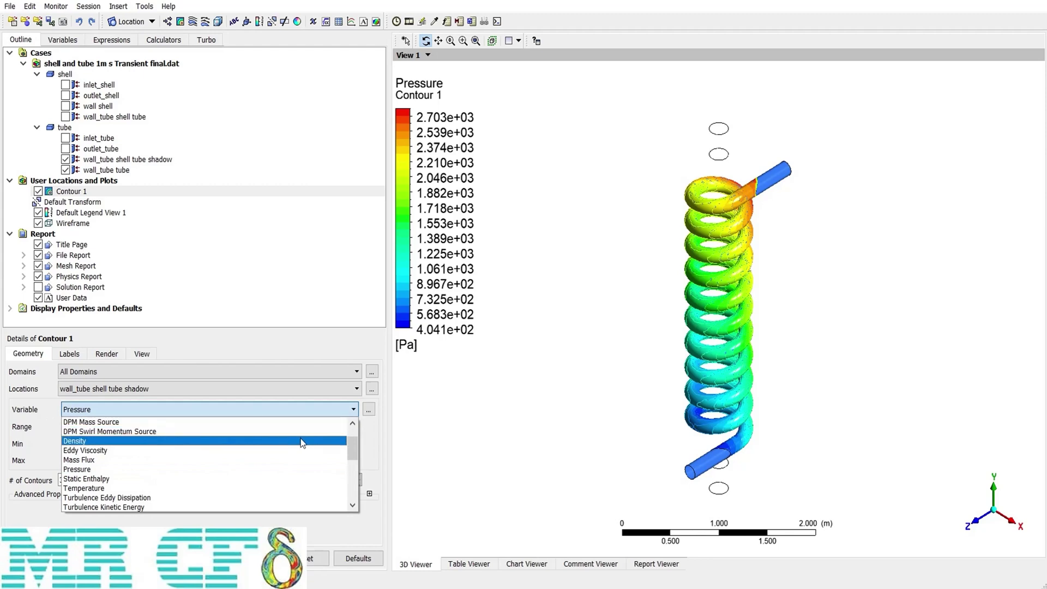
{"action": "left_click_drag", "start_coordinate": [352, 440], "coordinate": [355, 453]}
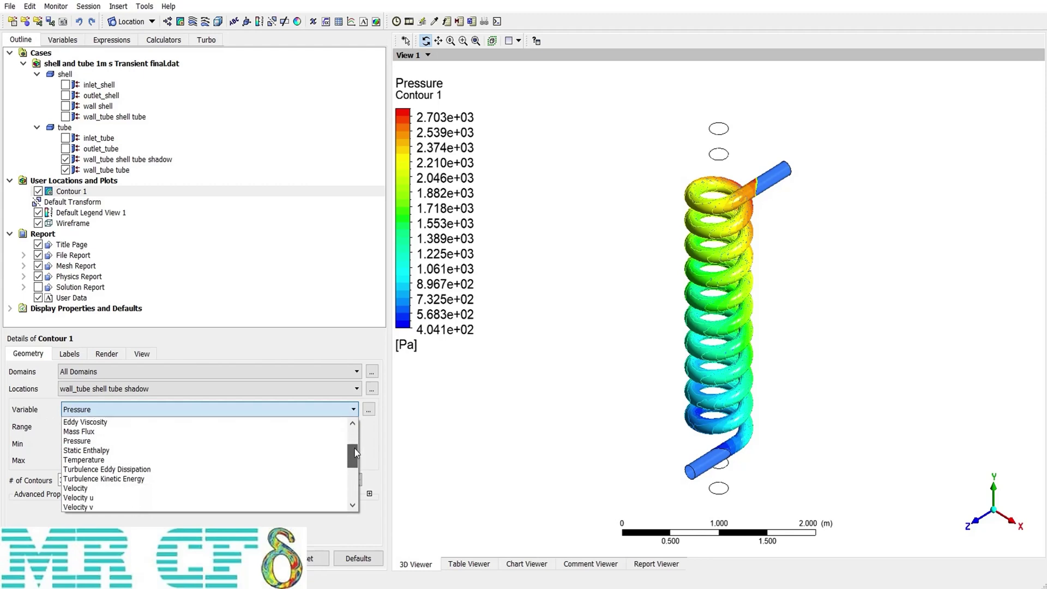
{"action": "left_click", "coordinate": [175, 459]}
{"action": "left_click", "coordinate": [259, 558]}
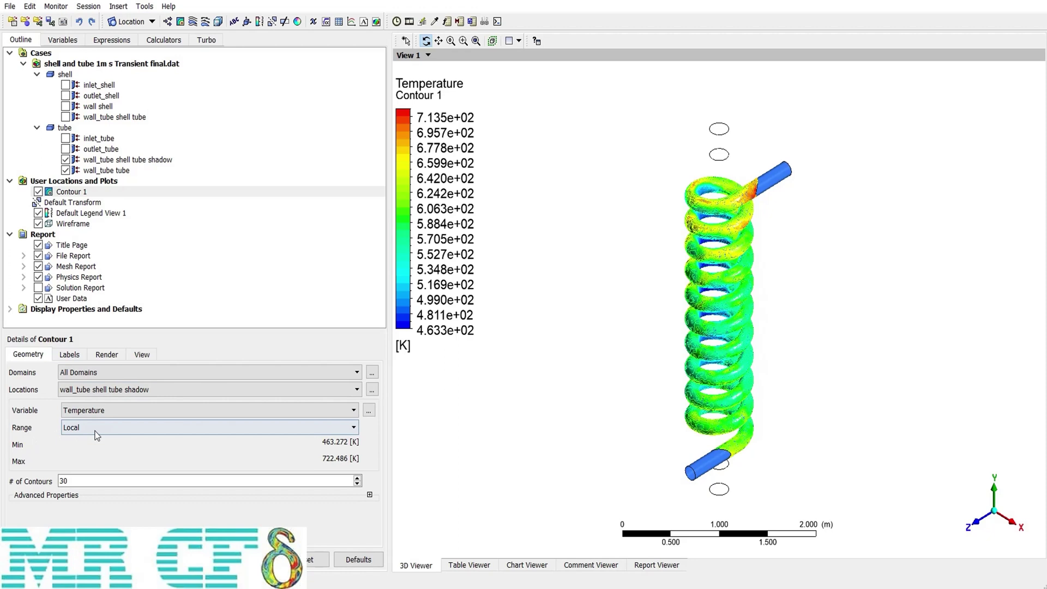
{"action": "left_click", "coordinate": [134, 431]}
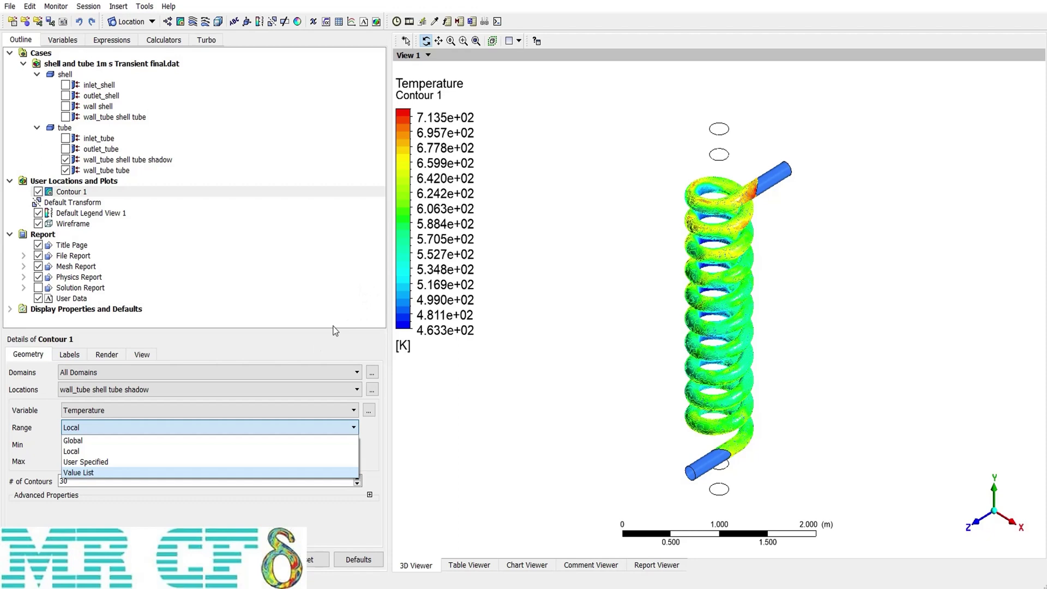
Set a User Specified temperature range of Min 650 K and Max 700 K
{"action": "left_click", "coordinate": [107, 464]}
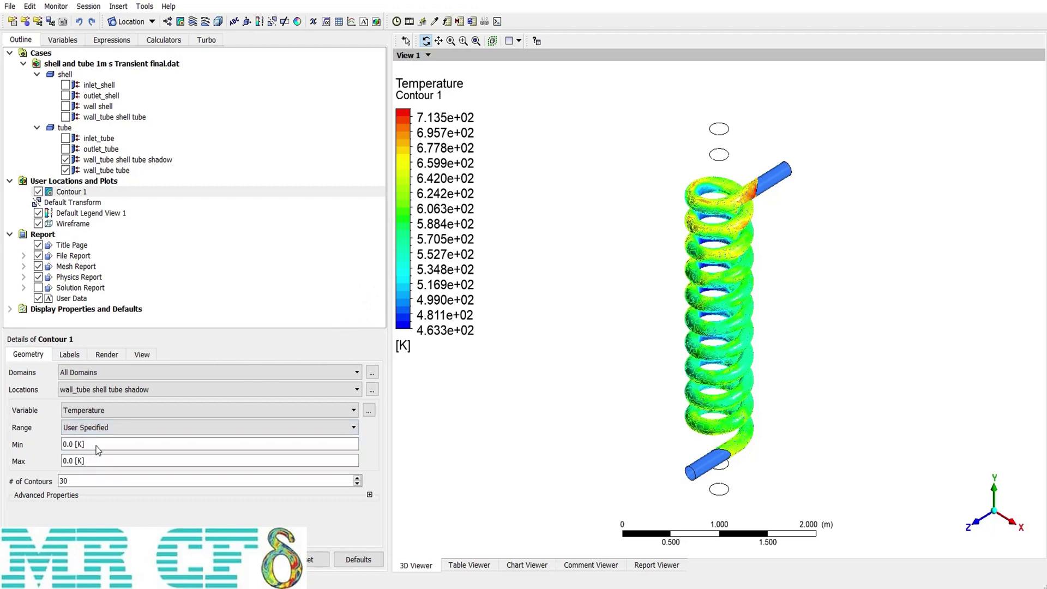
{"action": "left_click", "coordinate": [98, 445]}
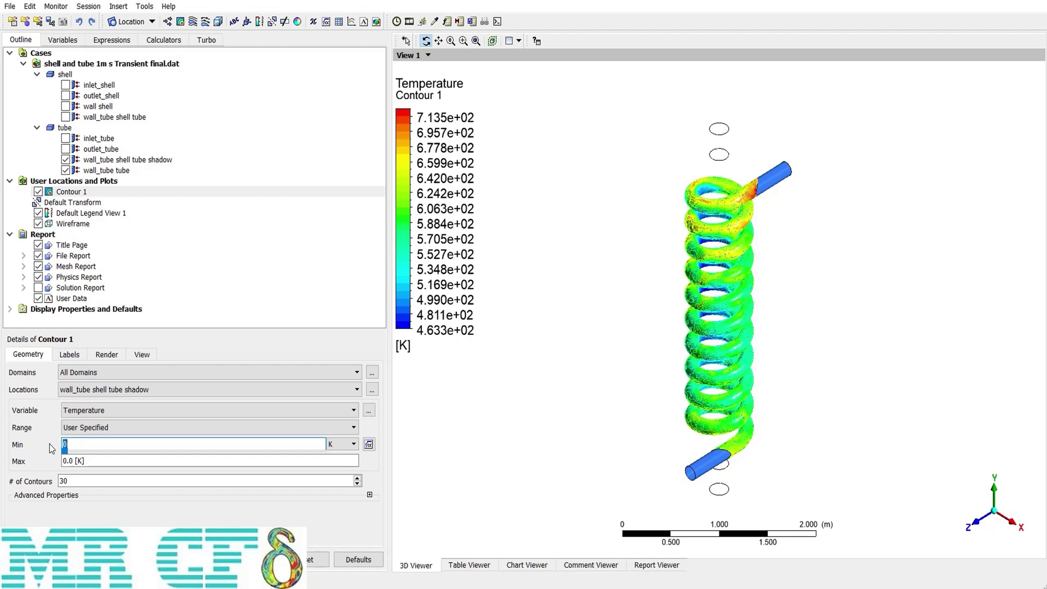
{"action": "type", "text": "650"}
{"action": "left_click", "coordinate": [109, 459]}
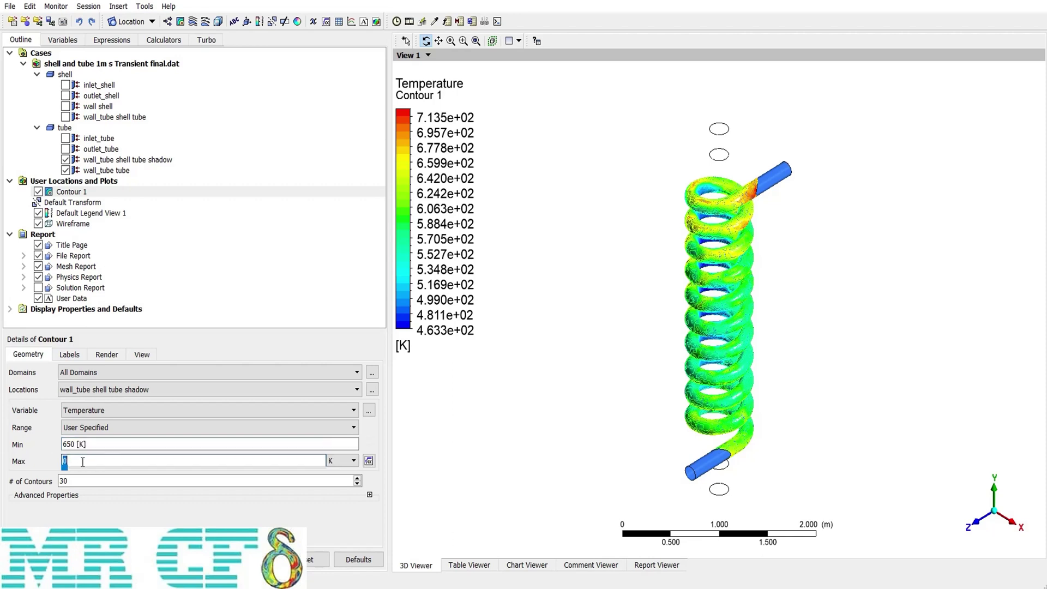
{"action": "type", "text": "700"}
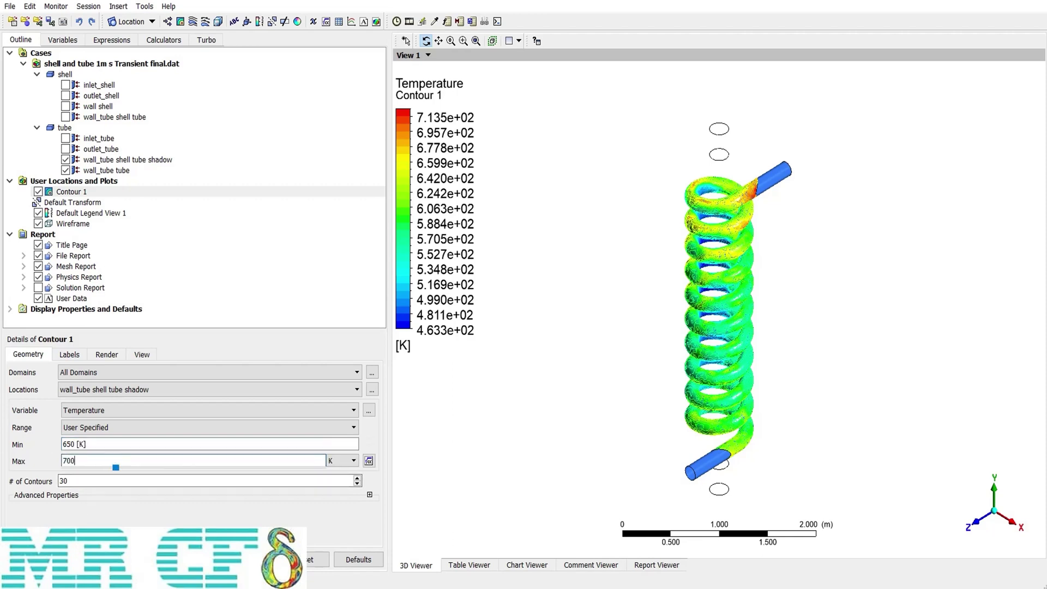
{"action": "key", "text": "Return"}
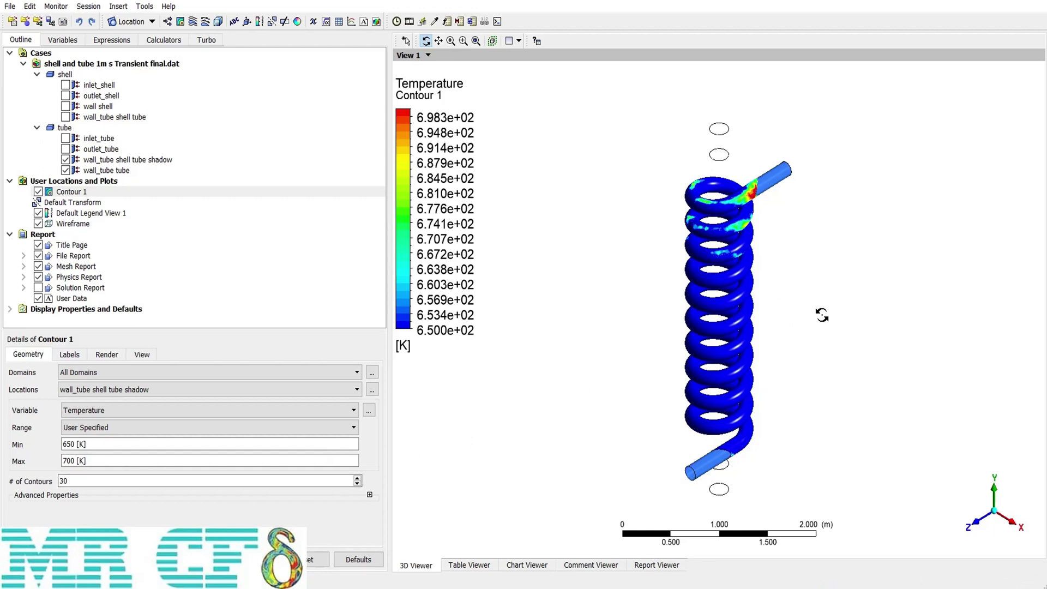
Colour Contour 1 by a 0,1,600 temperature Value List and hide wall_tube shell tube shadow
{"action": "left_click", "coordinate": [354, 429]}
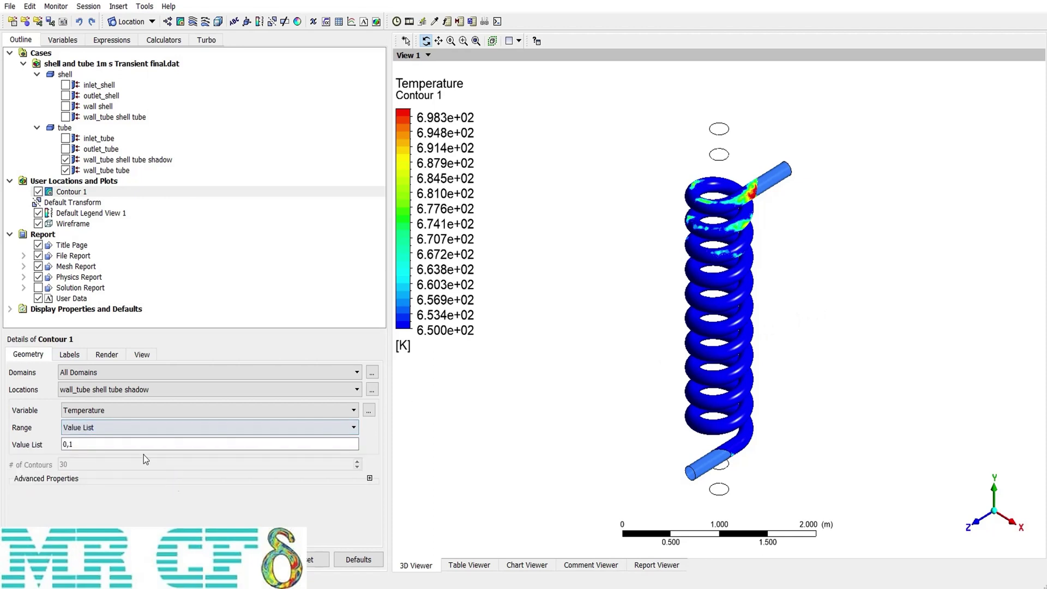
{"action": "left_click", "coordinate": [82, 446]}
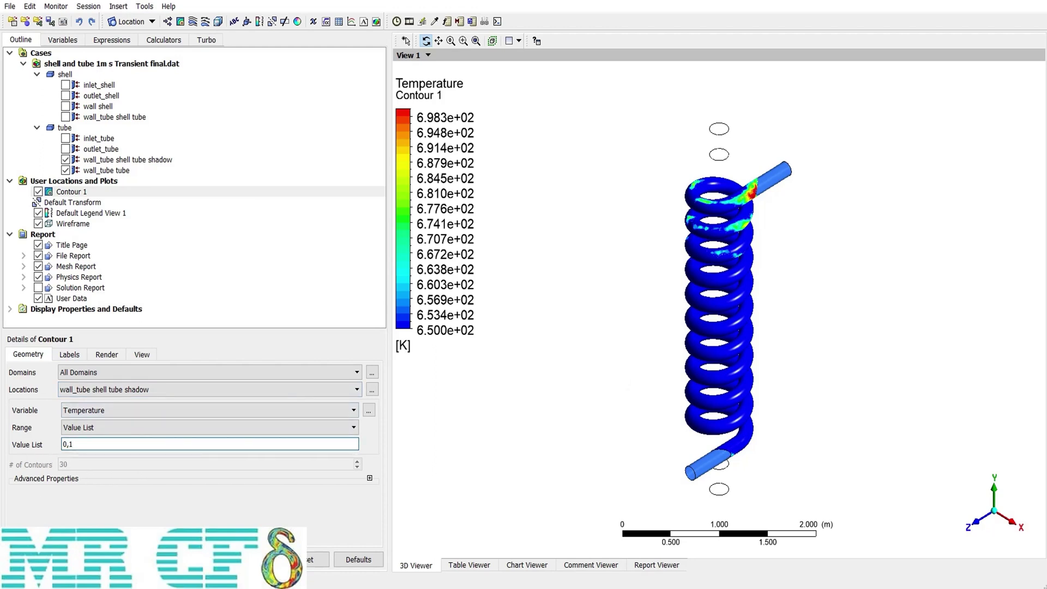
{"action": "left_click", "coordinate": [250, 559]}
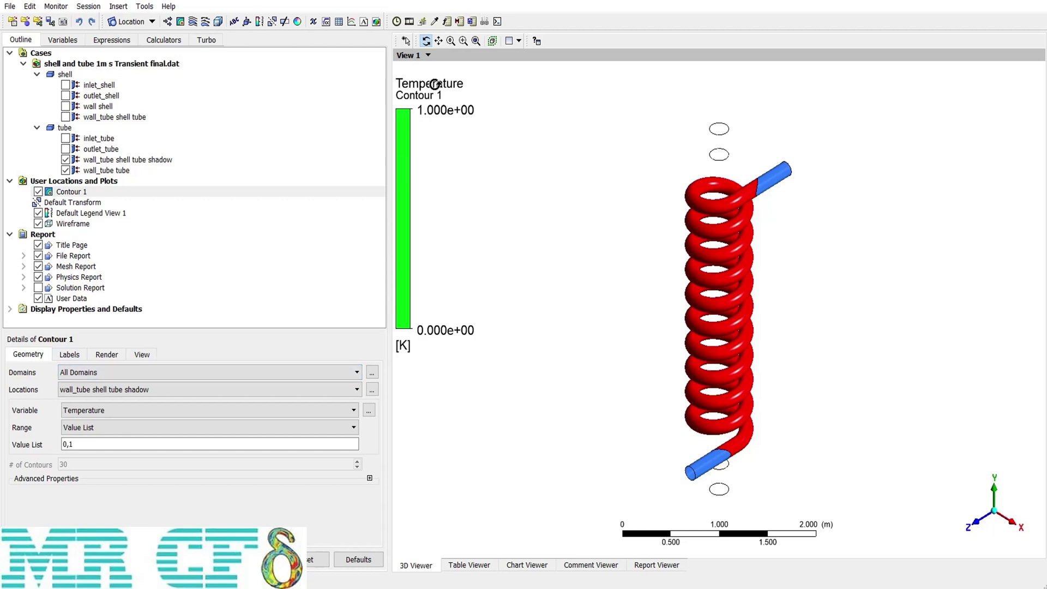
{"action": "left_click", "coordinate": [103, 446]}
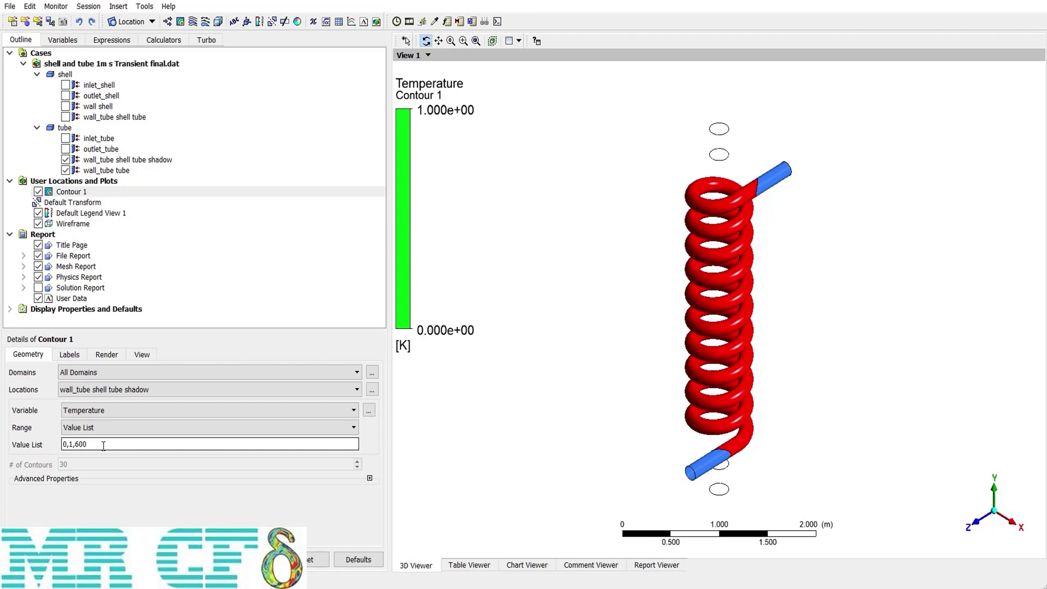
{"action": "type", "text": ",600"}
{"action": "key", "text": "Return"}
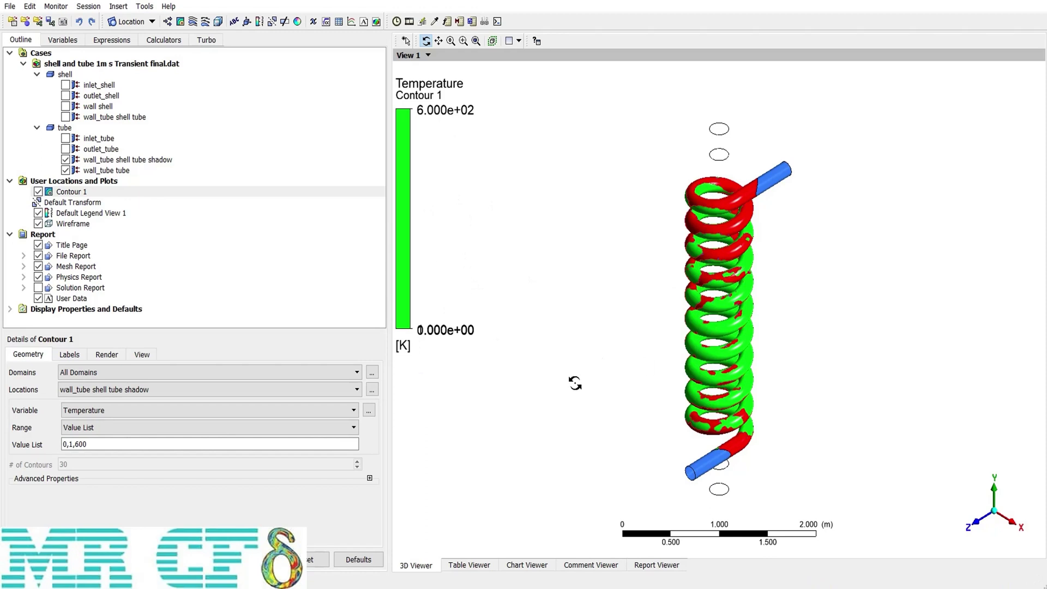
{"action": "left_click", "coordinate": [65, 159]}
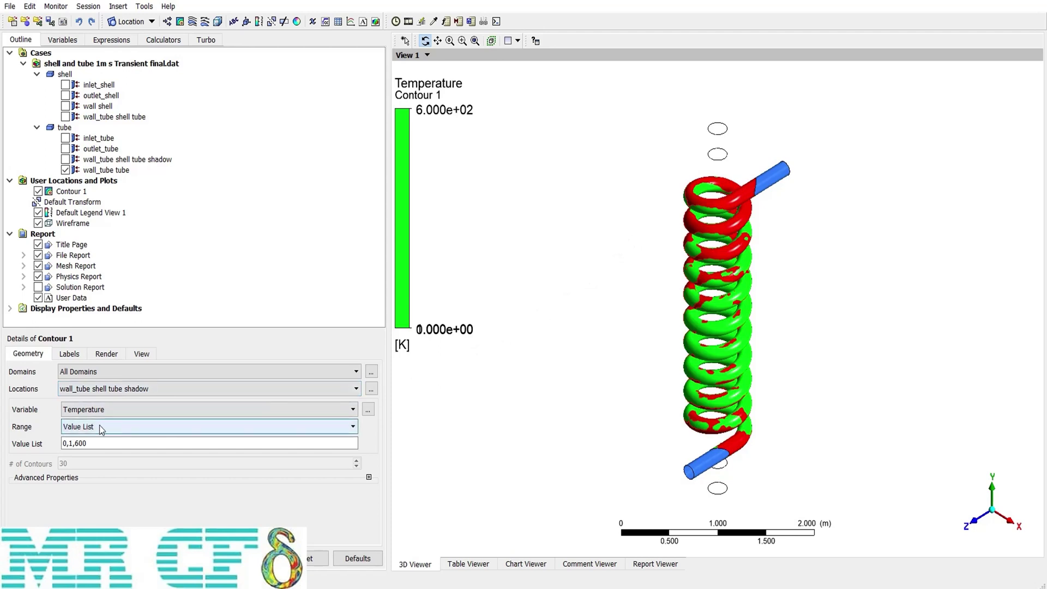
Plot Velocity on Contour 1 with a Local range and view the coil along X
{"action": "left_click", "coordinate": [116, 428]}
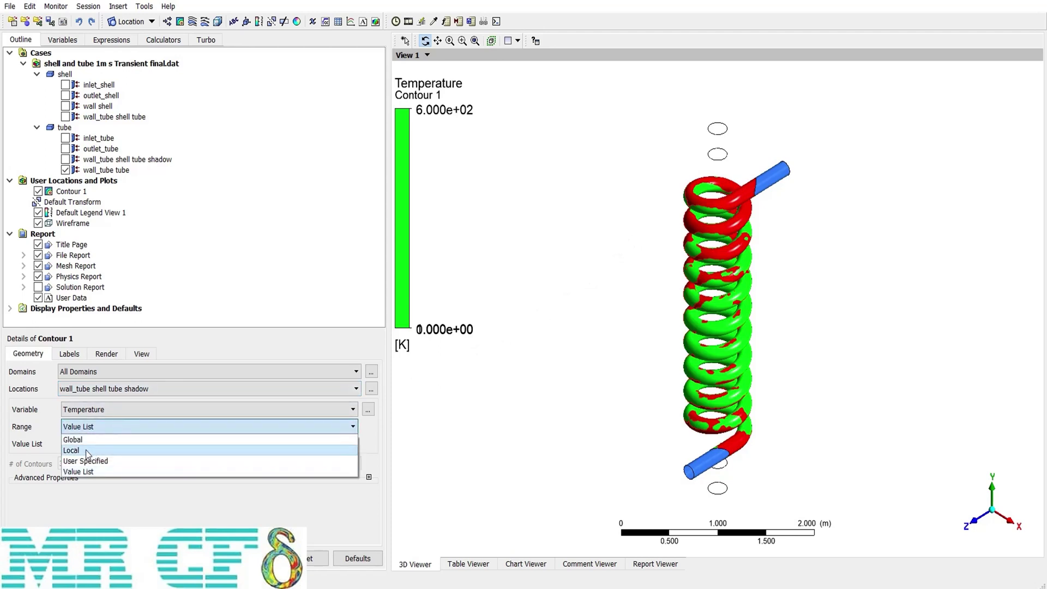
{"action": "left_click", "coordinate": [82, 450]}
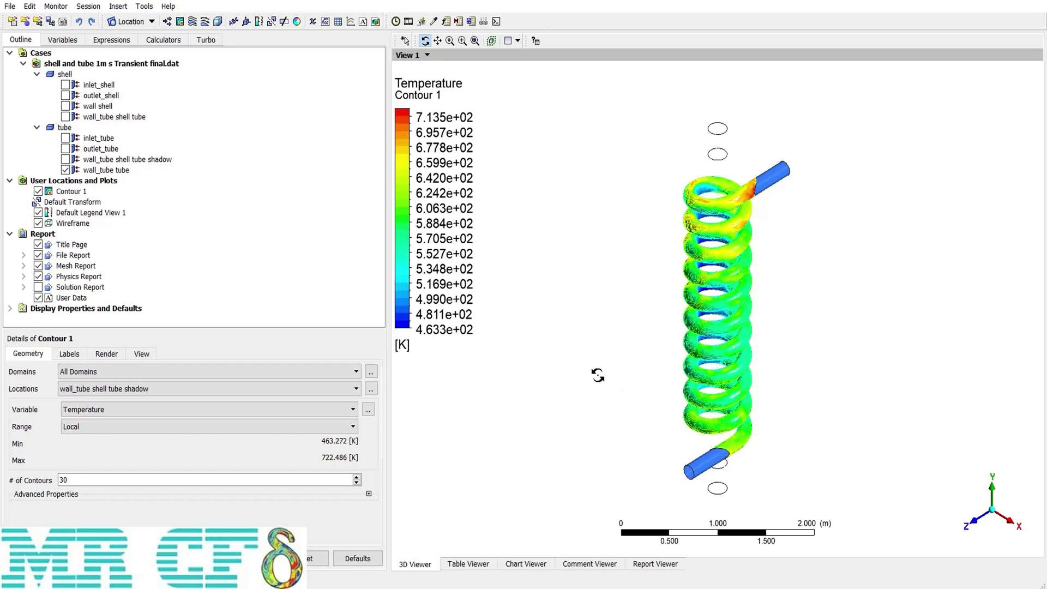
{"action": "left_click", "coordinate": [137, 409]}
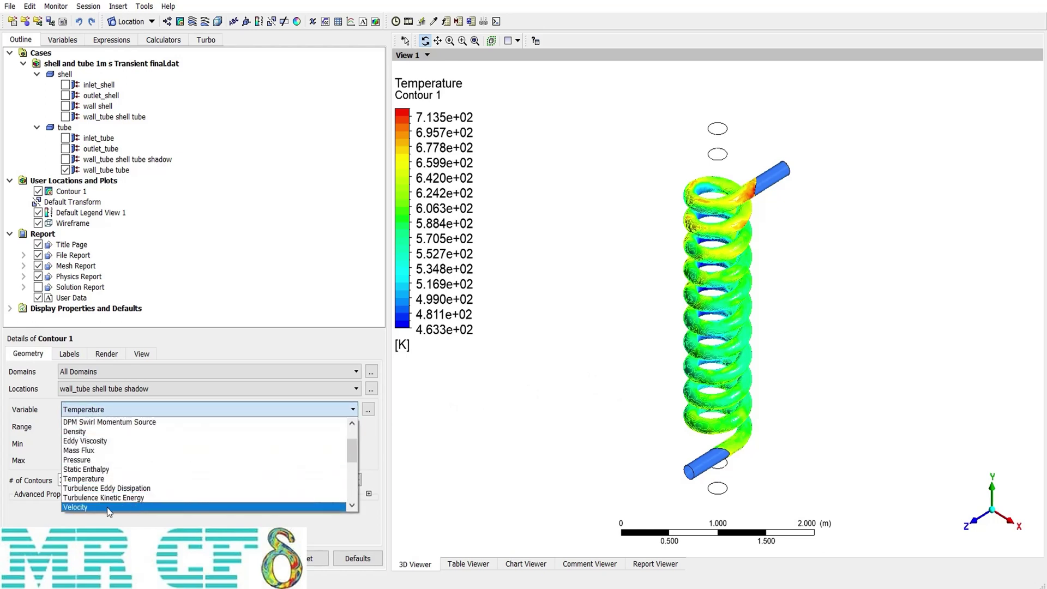
{"action": "left_click", "coordinate": [87, 506]}
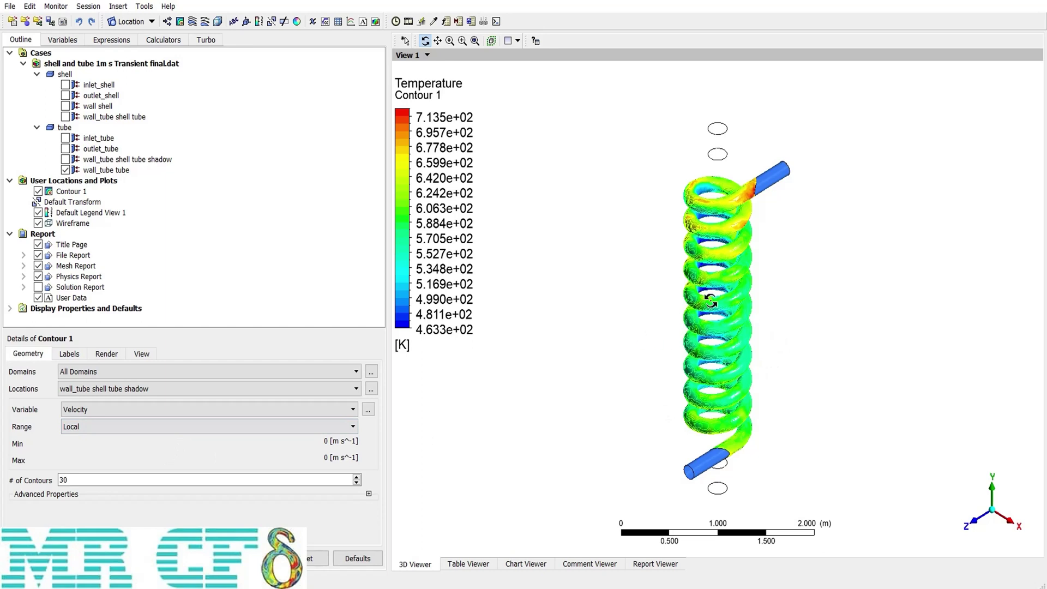
{"action": "left_click", "coordinate": [257, 558]}
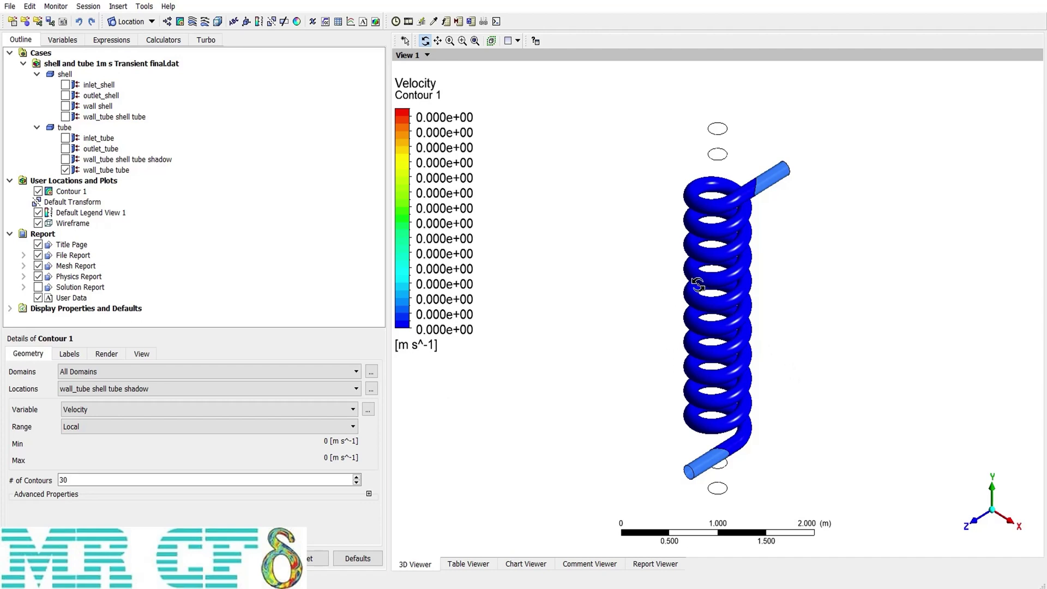
{"action": "mouse_move", "coordinate": [1017, 513]}
{"action": "left_click", "coordinate": [1009, 522]}
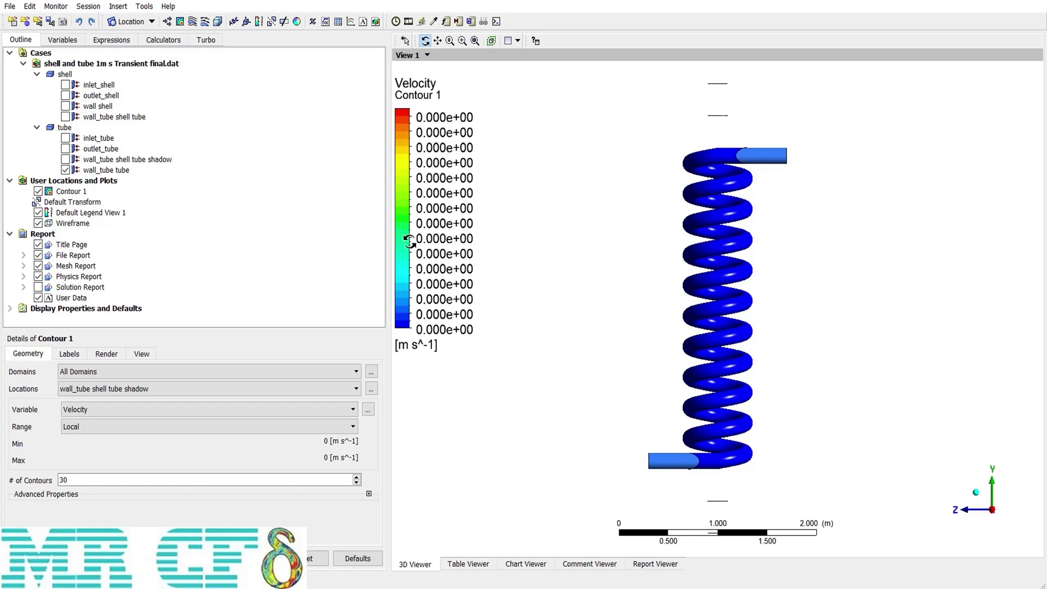
Create Plane 1 as a YZ plane at X = 0 m, then hide it
{"action": "left_click", "coordinate": [137, 22]}
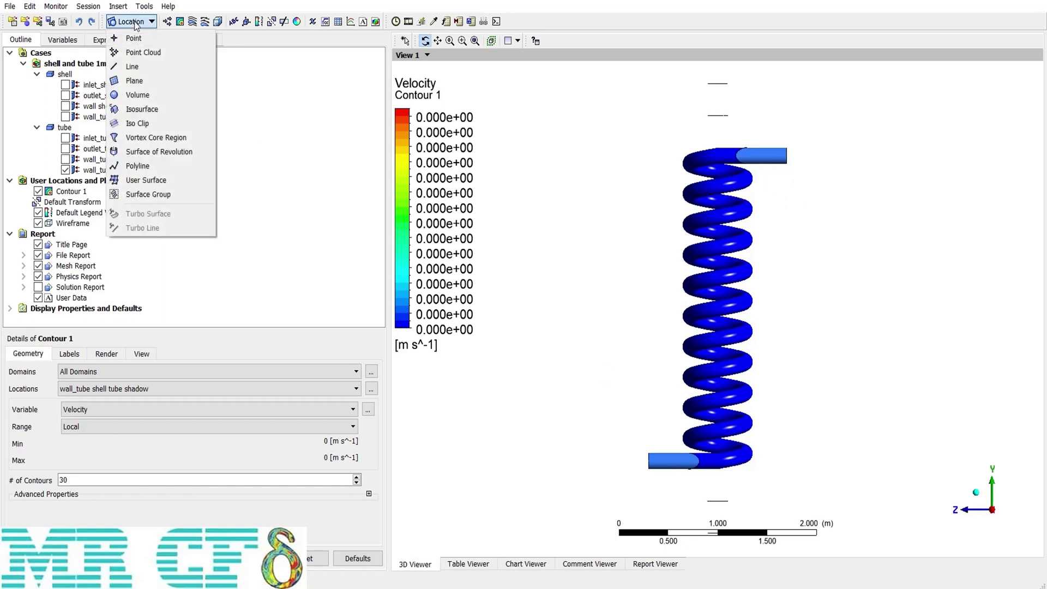
{"action": "left_click", "coordinate": [145, 77]}
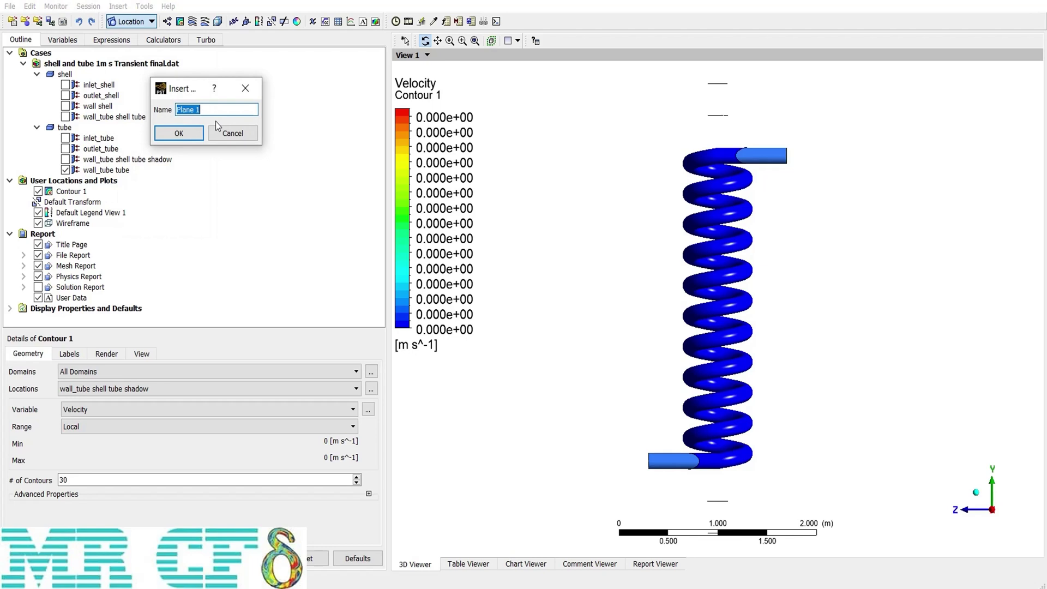
{"action": "left_click", "coordinate": [180, 133]}
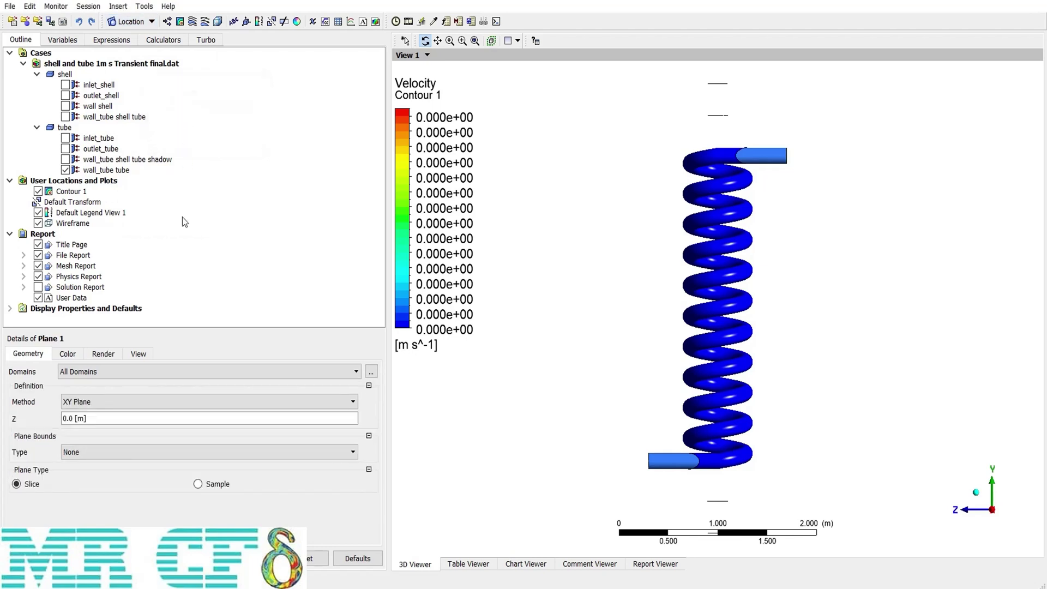
{"action": "left_click", "coordinate": [101, 402]}
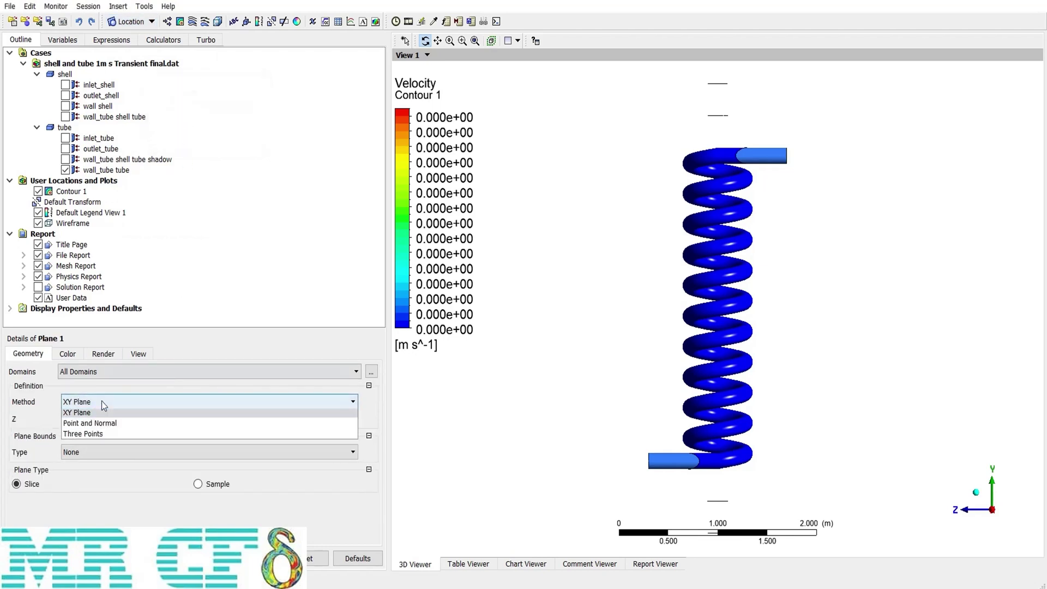
{"action": "left_click", "coordinate": [97, 415]}
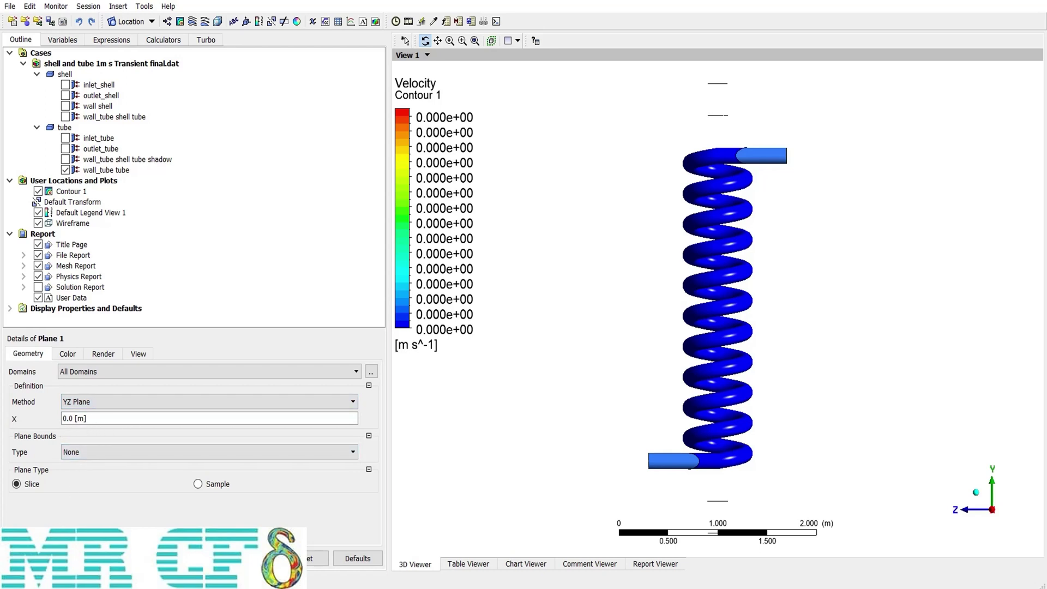
{"action": "left_click", "coordinate": [256, 558]}
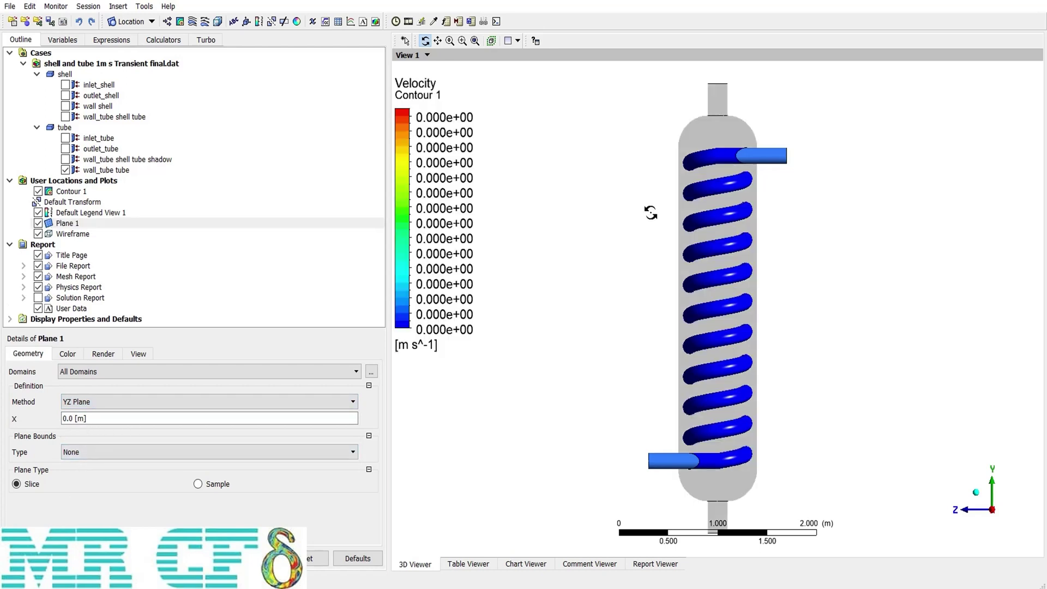
{"action": "left_click_drag", "start_coordinate": [970, 496], "coordinate": [774, 297]}
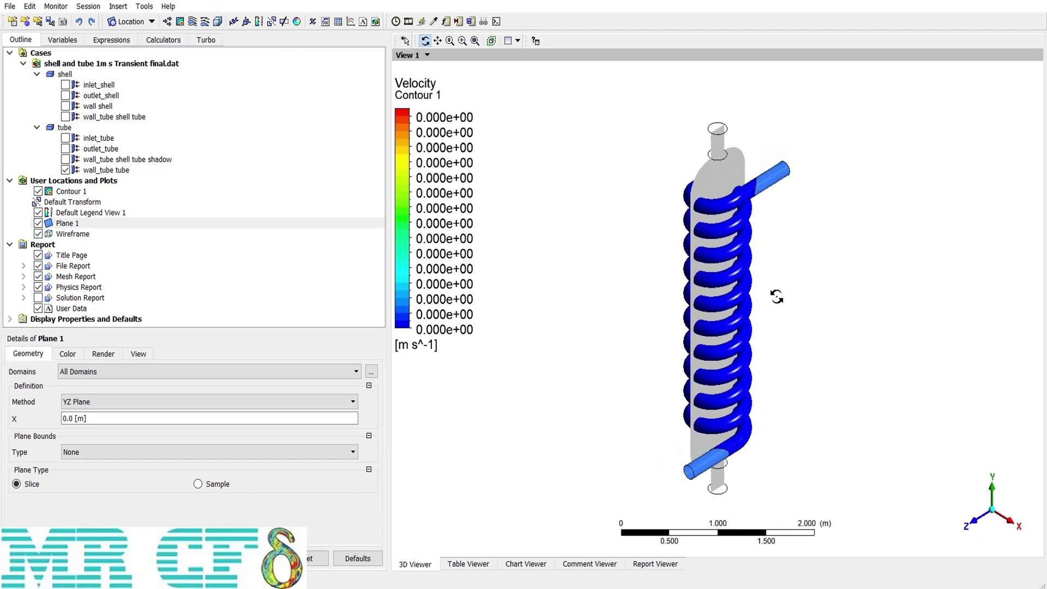
{"action": "left_click", "coordinate": [38, 223]}
Move Contour 1's velocity plot onto Plane 1 and view it side-on along X
{"action": "left_click", "coordinate": [76, 191]}
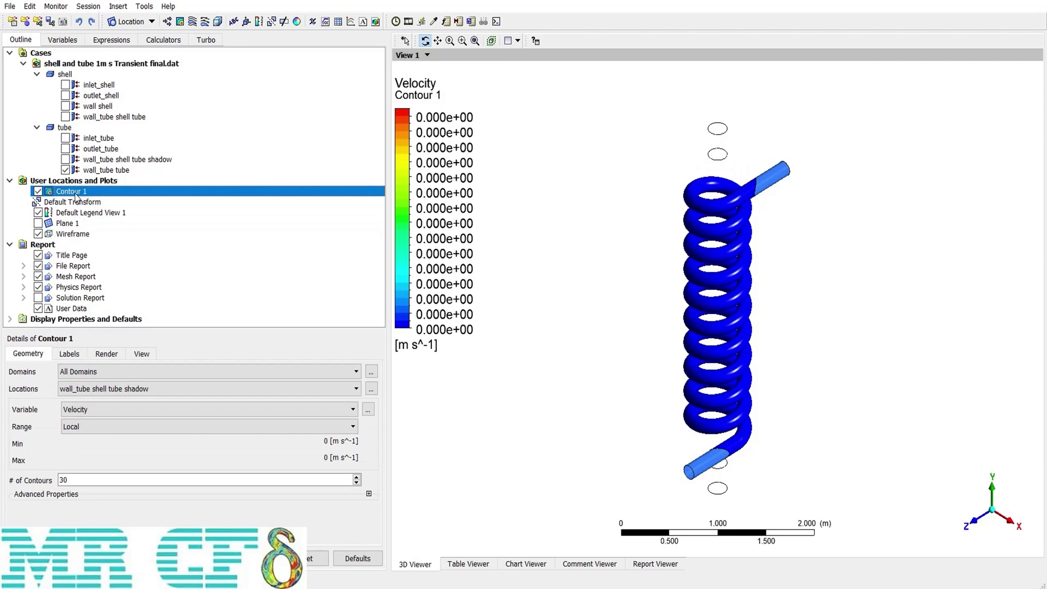
{"action": "left_click", "coordinate": [107, 389]}
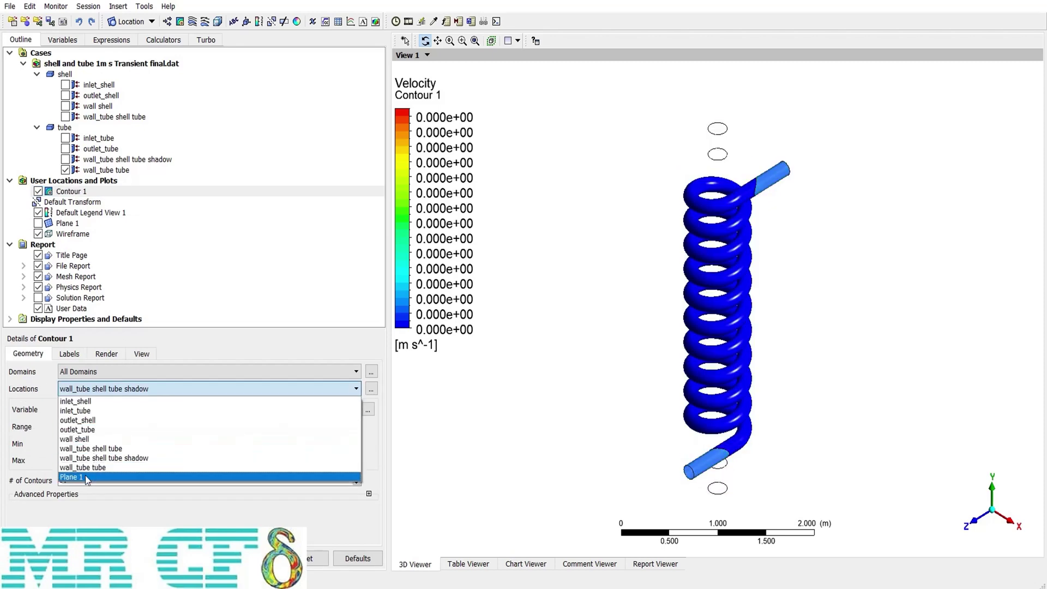
{"action": "left_click", "coordinate": [87, 478]}
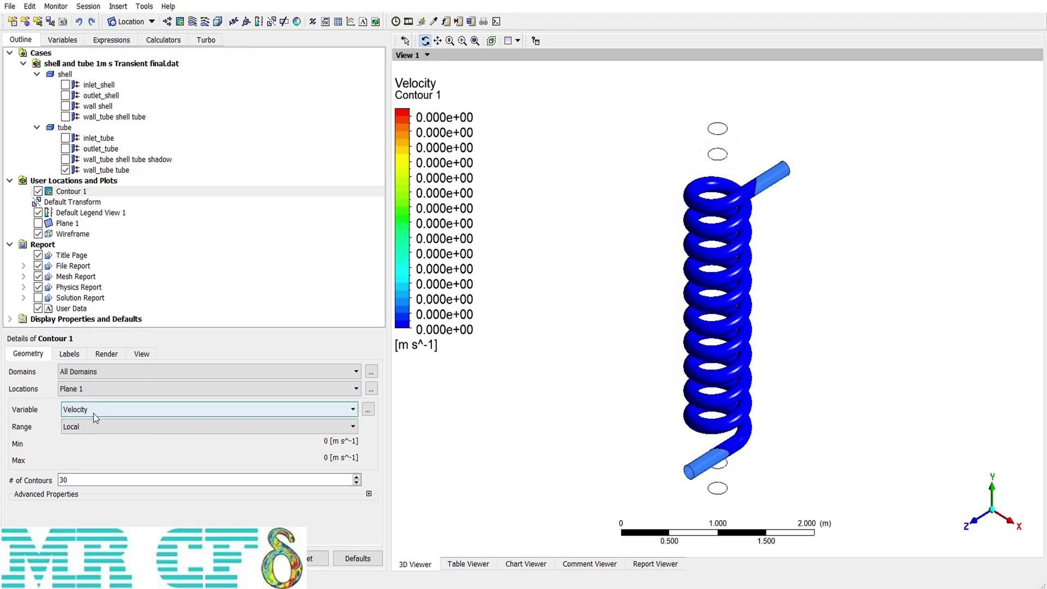
{"action": "left_click", "coordinate": [256, 558]}
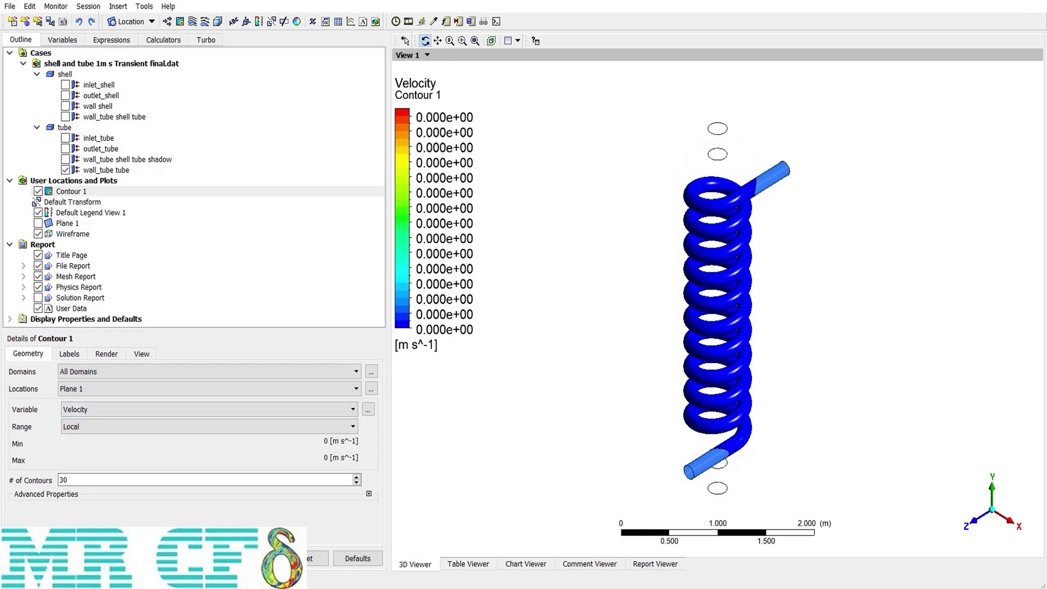
{"action": "left_click", "coordinate": [1006, 521]}
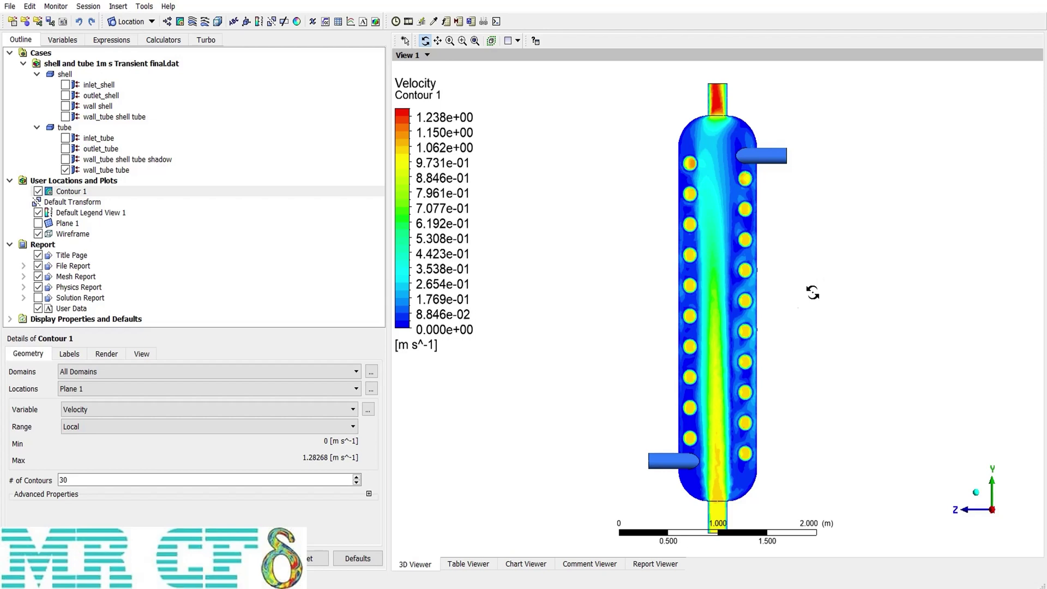
Show Contour 1's level numbers in Serif font, then switch the numbers off again
{"action": "left_click", "coordinate": [70, 354]}
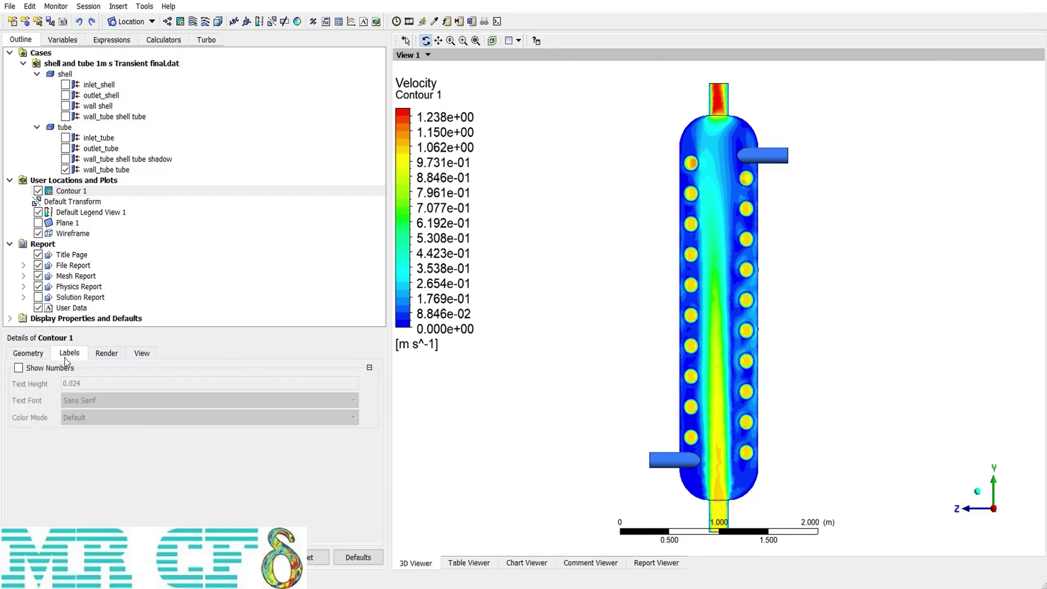
{"action": "left_click", "coordinate": [50, 369]}
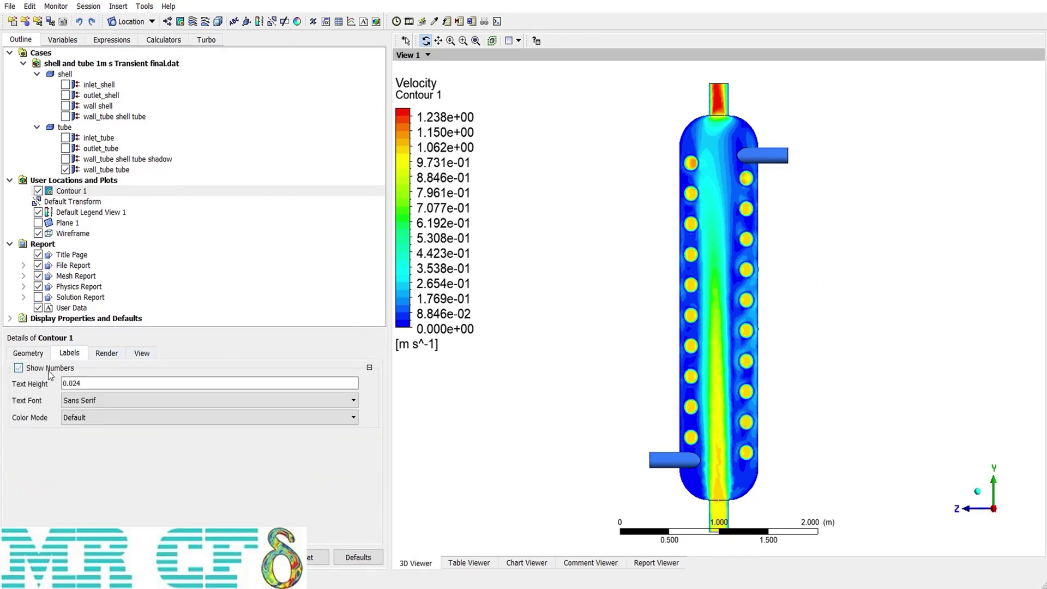
{"action": "left_click", "coordinate": [253, 557]}
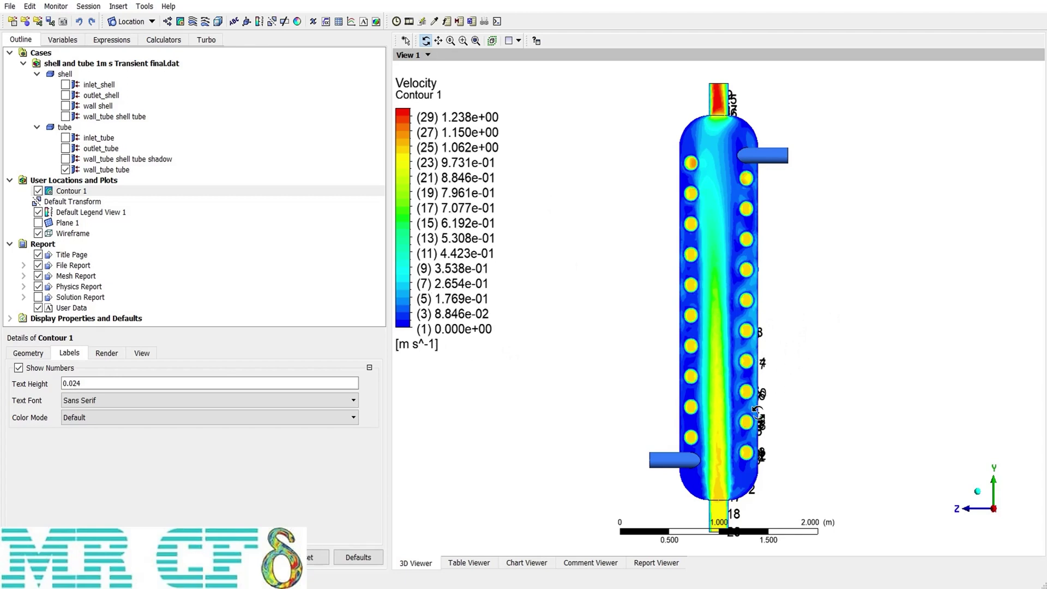
{"action": "left_click", "coordinate": [84, 402]}
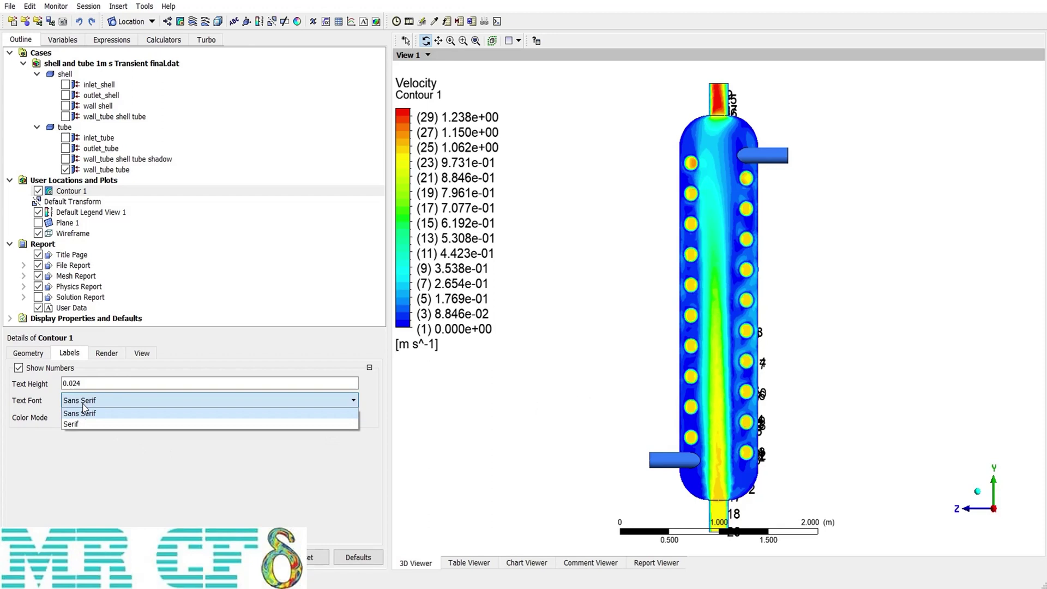
{"action": "left_click", "coordinate": [72, 423]}
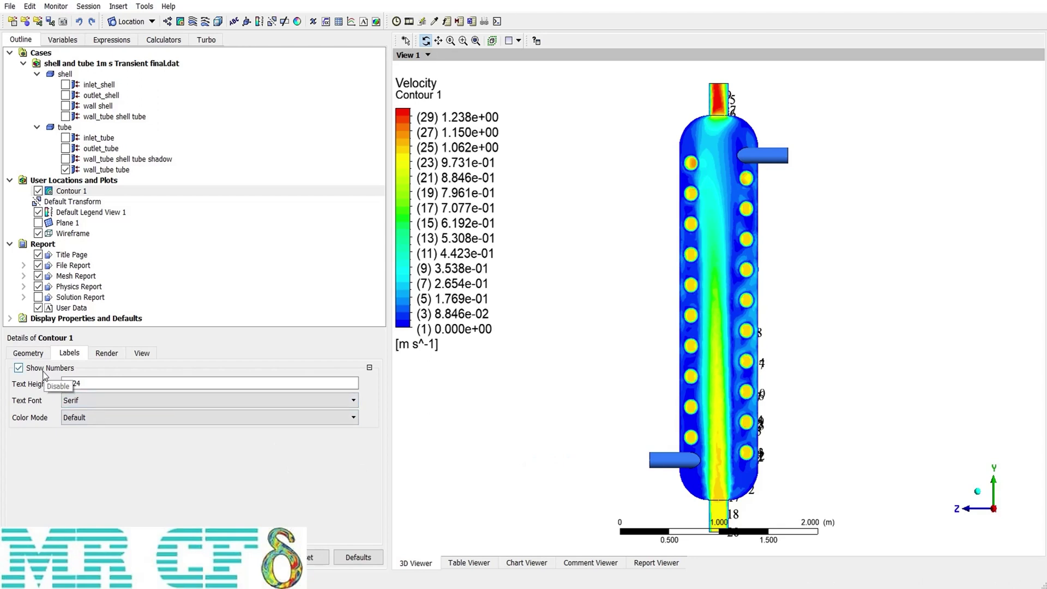
{"action": "left_click", "coordinate": [44, 371]}
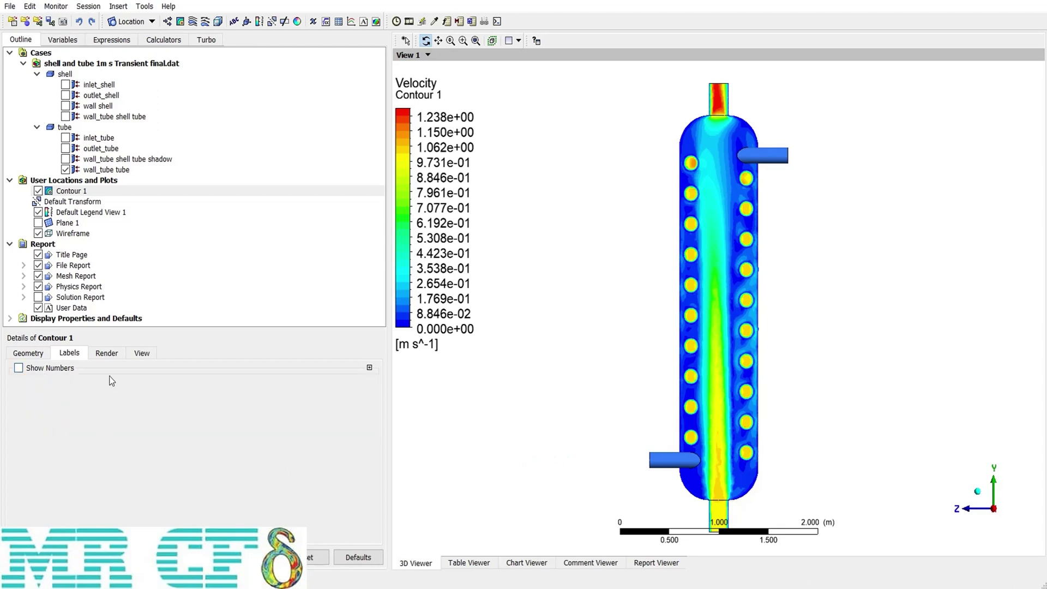
{"action": "left_click", "coordinate": [106, 355]}
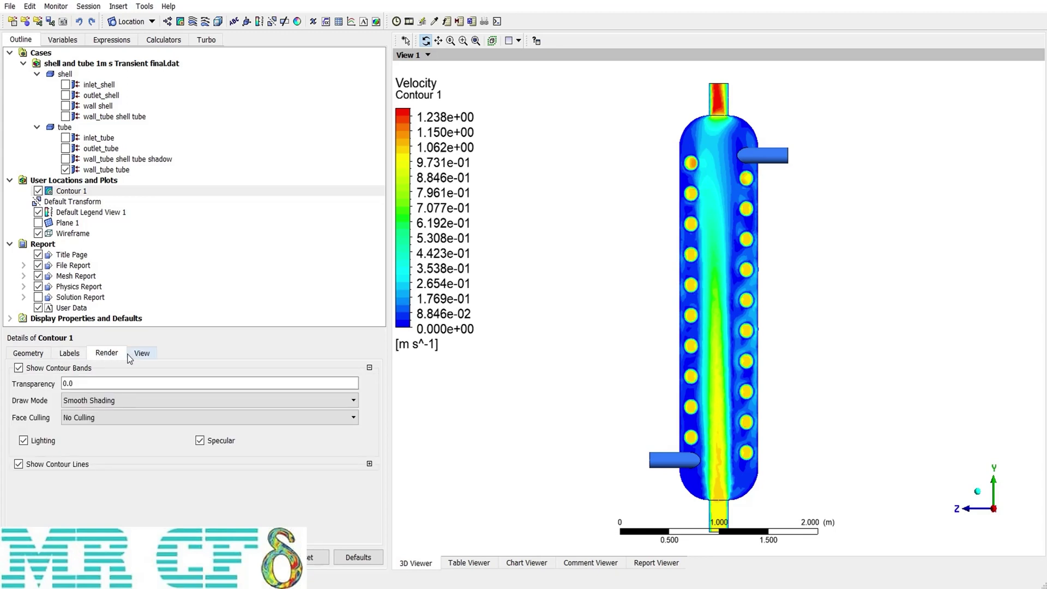
{"action": "left_click", "coordinate": [142, 353]}
{"action": "left_click", "coordinate": [106, 352]}
{"action": "left_click", "coordinate": [80, 386]}
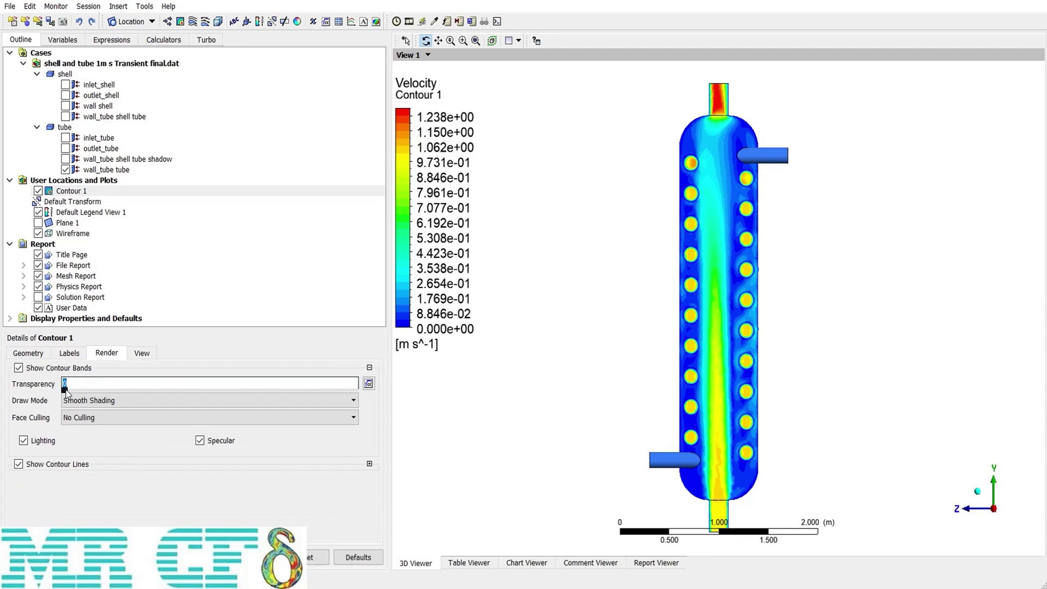
{"action": "left_click_drag", "start_coordinate": [64, 390], "coordinate": [180, 402]}
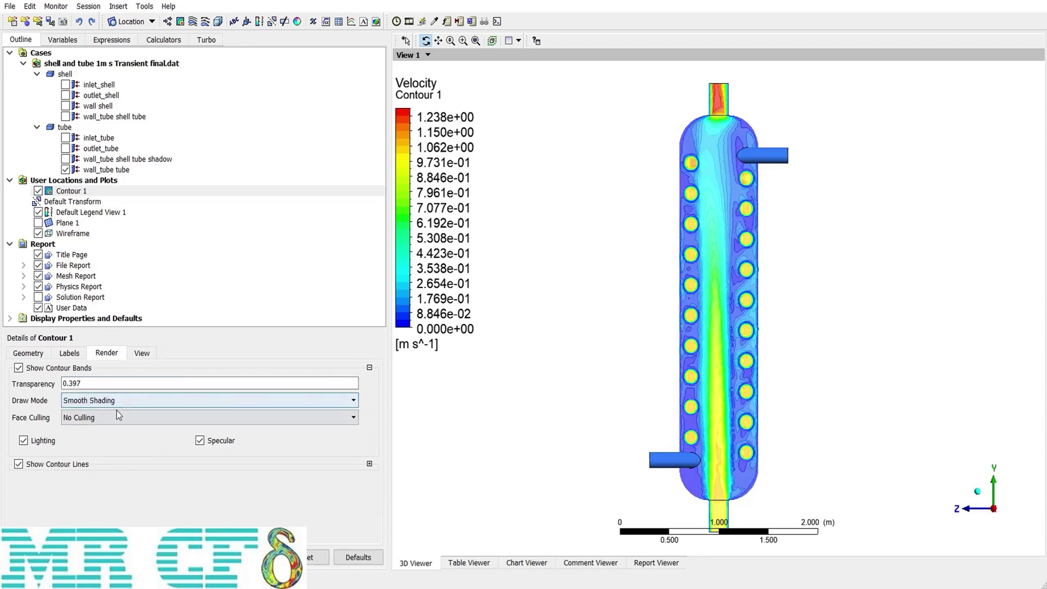
{"action": "left_click", "coordinate": [180, 383]}
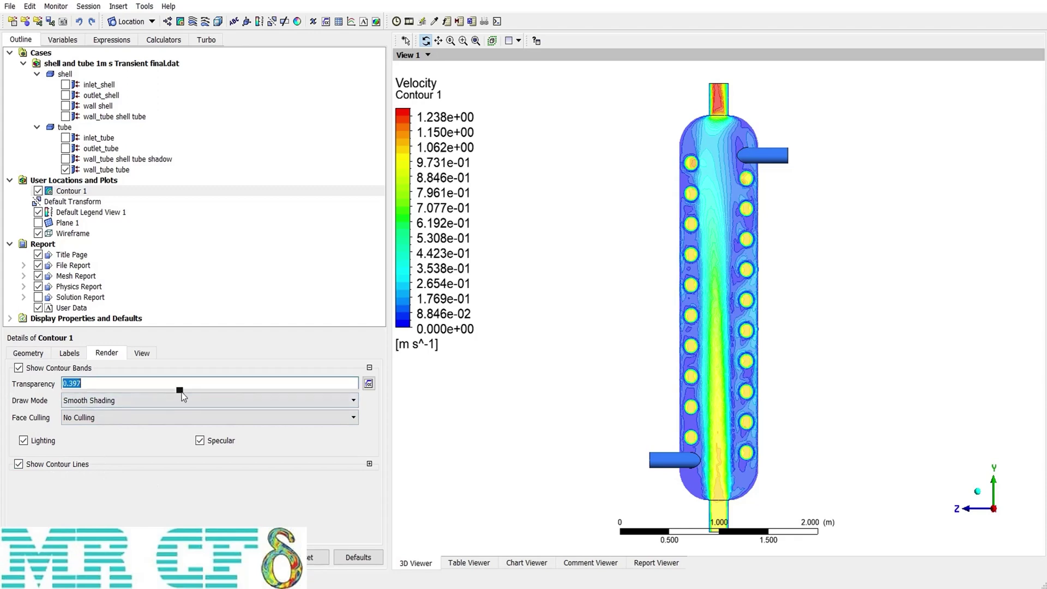
{"action": "left_click_drag", "start_coordinate": [183, 390], "coordinate": [64, 390]}
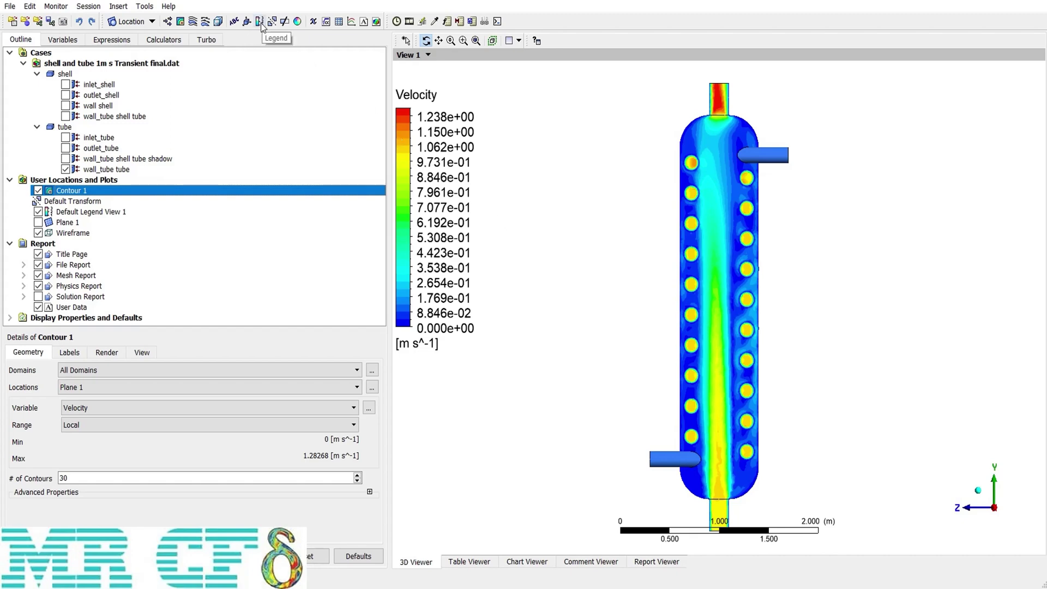
Open Default Legend View 1 and set its title mode to Variable and Location
{"action": "left_click", "coordinate": [119, 6]}
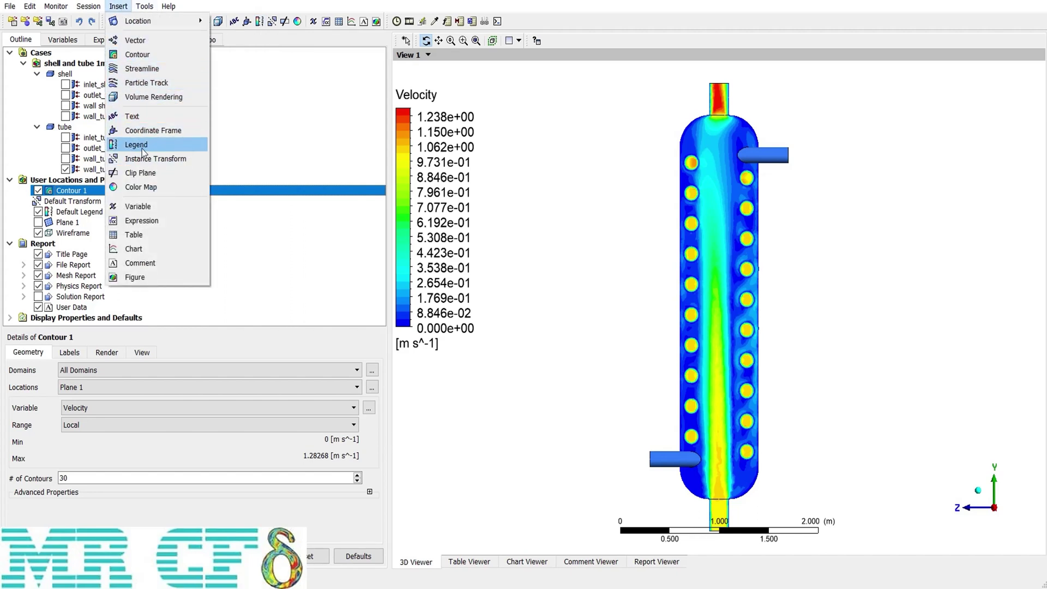
{"action": "left_click", "coordinate": [547, 224]}
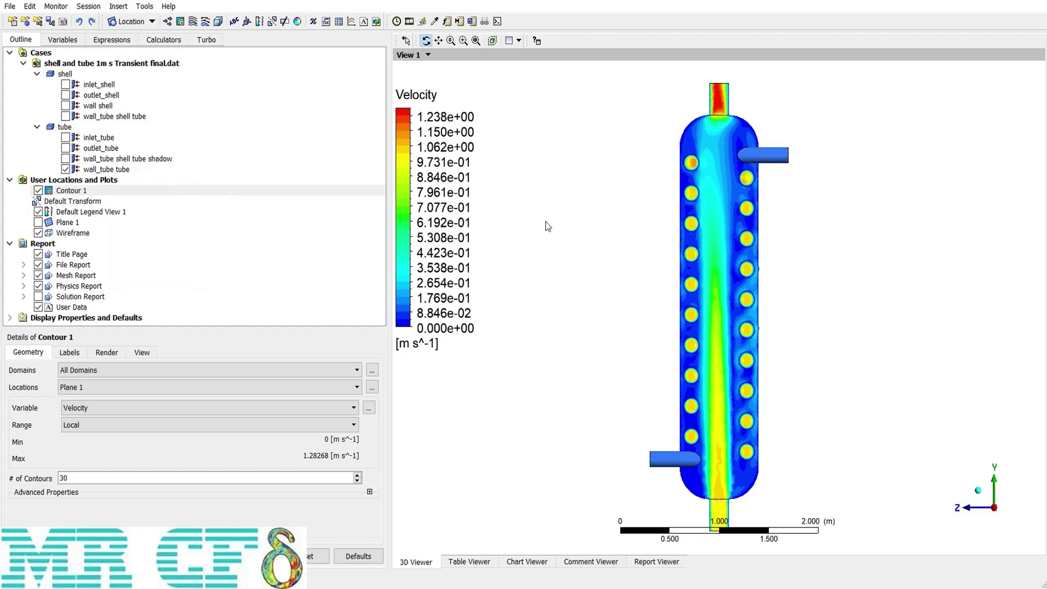
{"action": "left_click", "coordinate": [101, 214]}
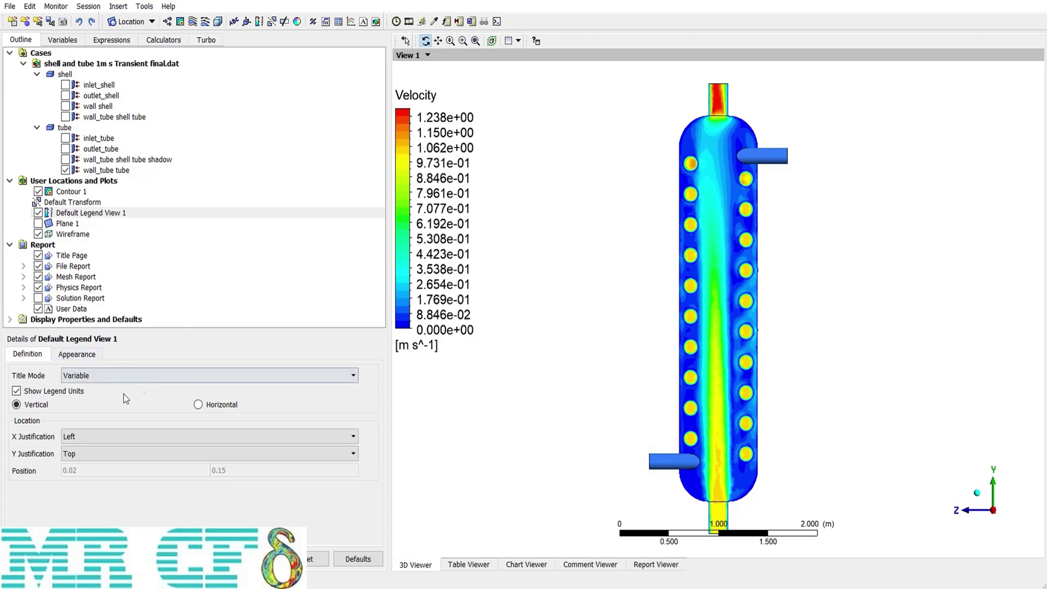
{"action": "left_click", "coordinate": [82, 375]}
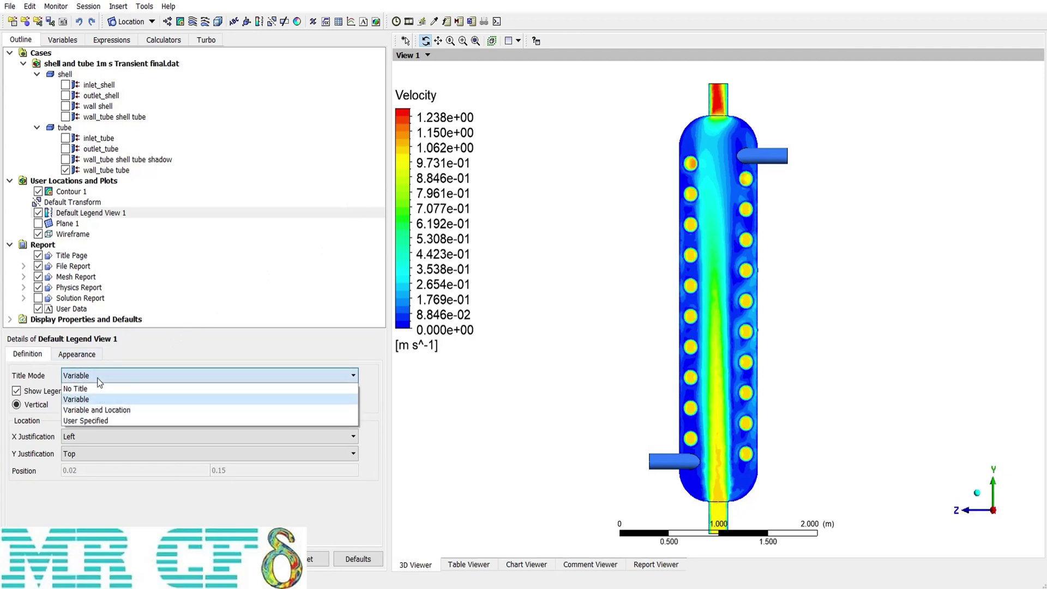
{"action": "left_click", "coordinate": [142, 410]}
{"action": "left_click", "coordinate": [249, 559]}
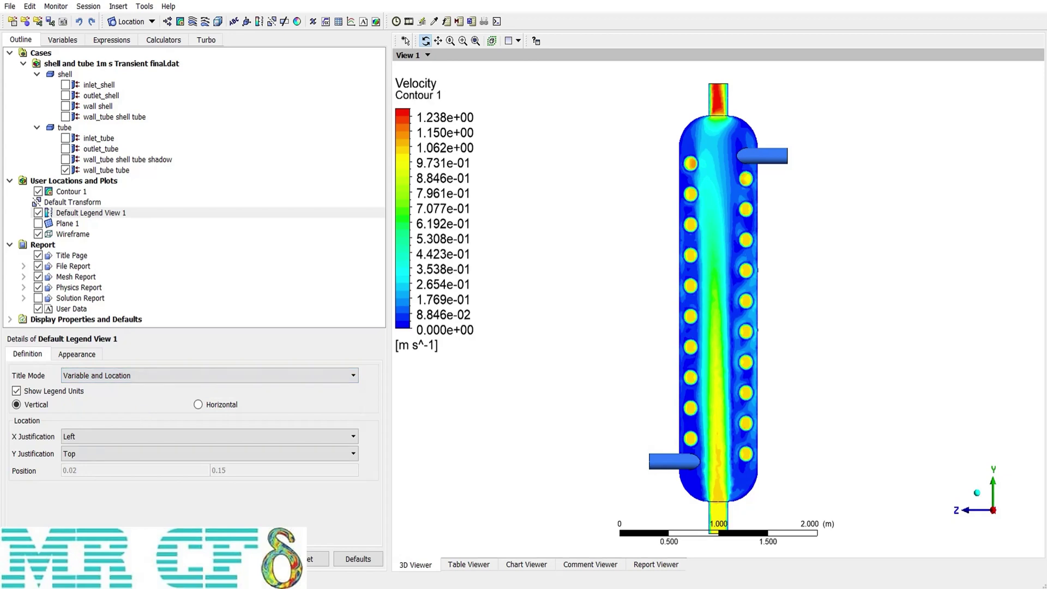
Try a user-specified legend title, then return the title mode to Variable
{"action": "left_click", "coordinate": [109, 376]}
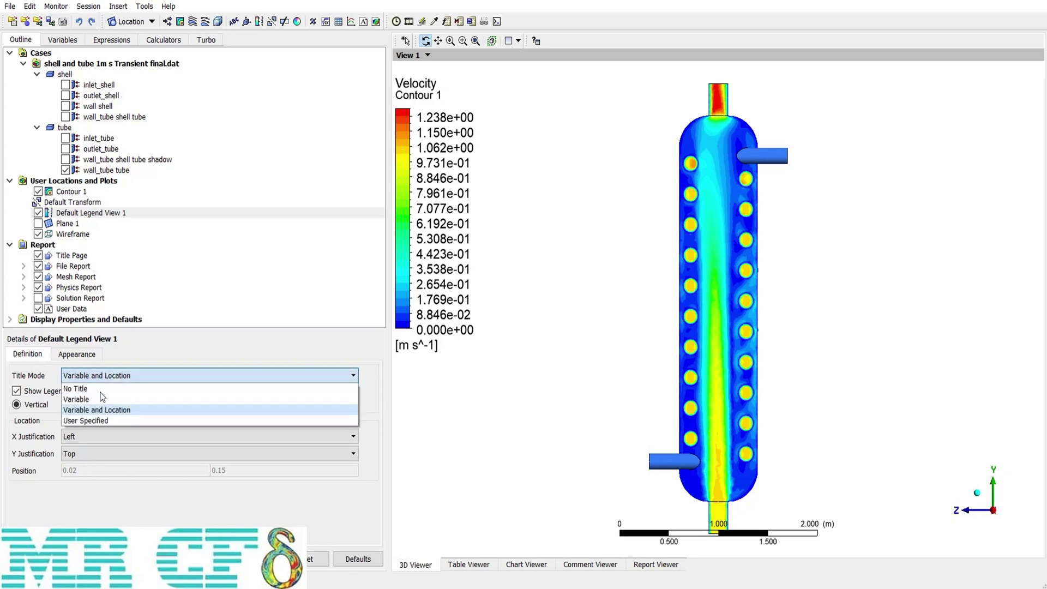
{"action": "left_click", "coordinate": [82, 419]}
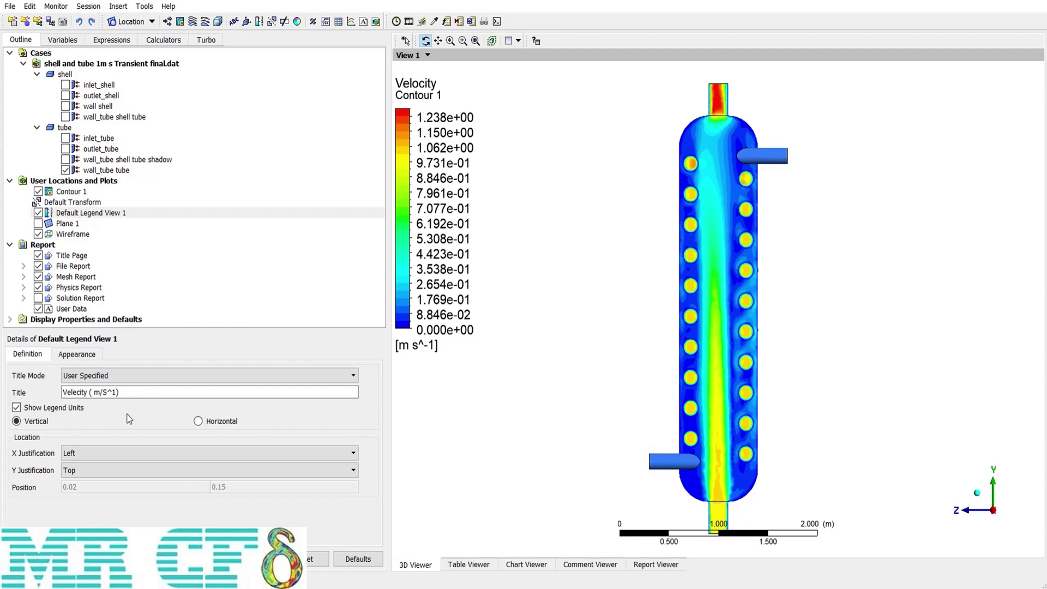
{"action": "left_click", "coordinate": [136, 392]}
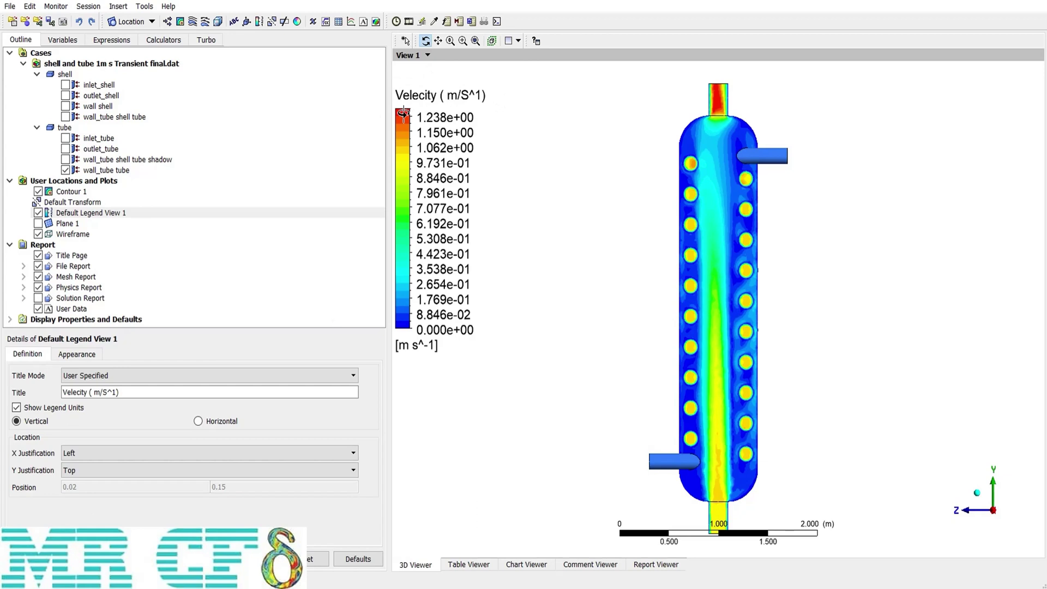
{"action": "left_click", "coordinate": [111, 375]}
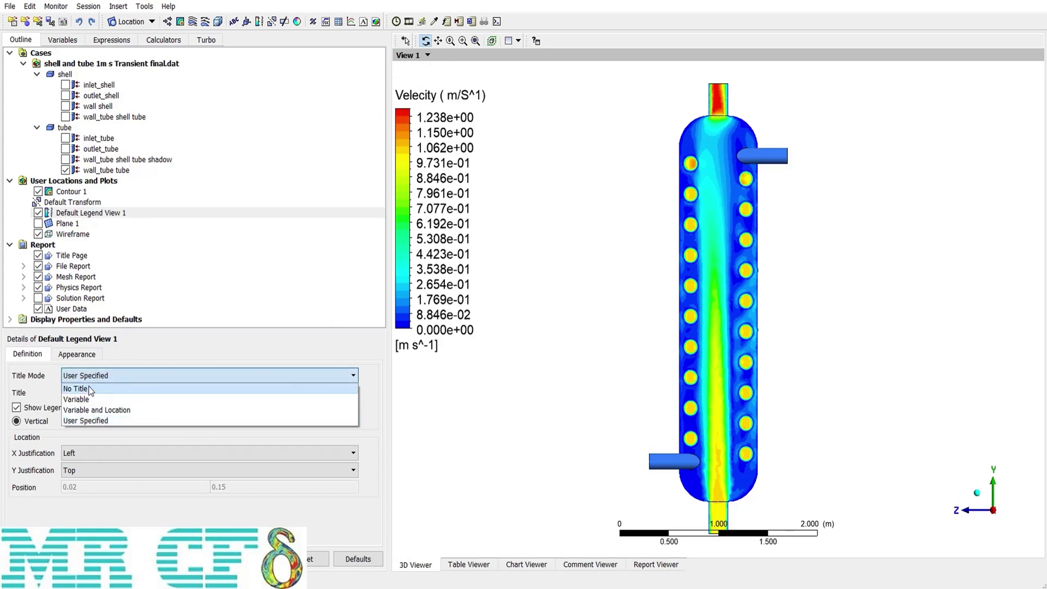
{"action": "left_click", "coordinate": [77, 399]}
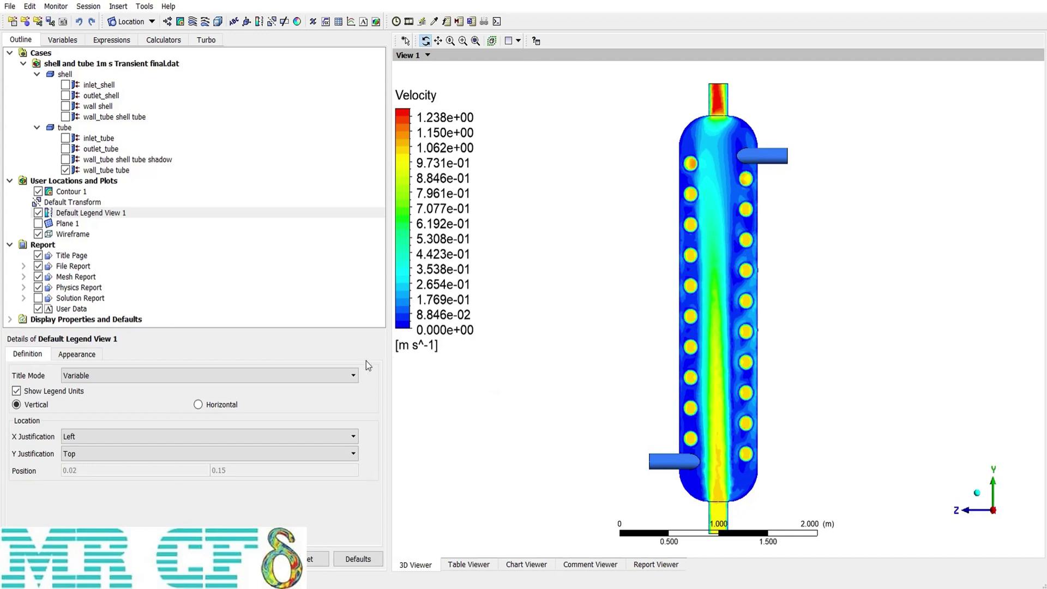
Toggle the legend units off and on, and try a horizontal layout before keeping it vertical
{"action": "left_click", "coordinate": [38, 390]}
{"action": "left_click", "coordinate": [37, 391]}
{"action": "left_click", "coordinate": [199, 405]}
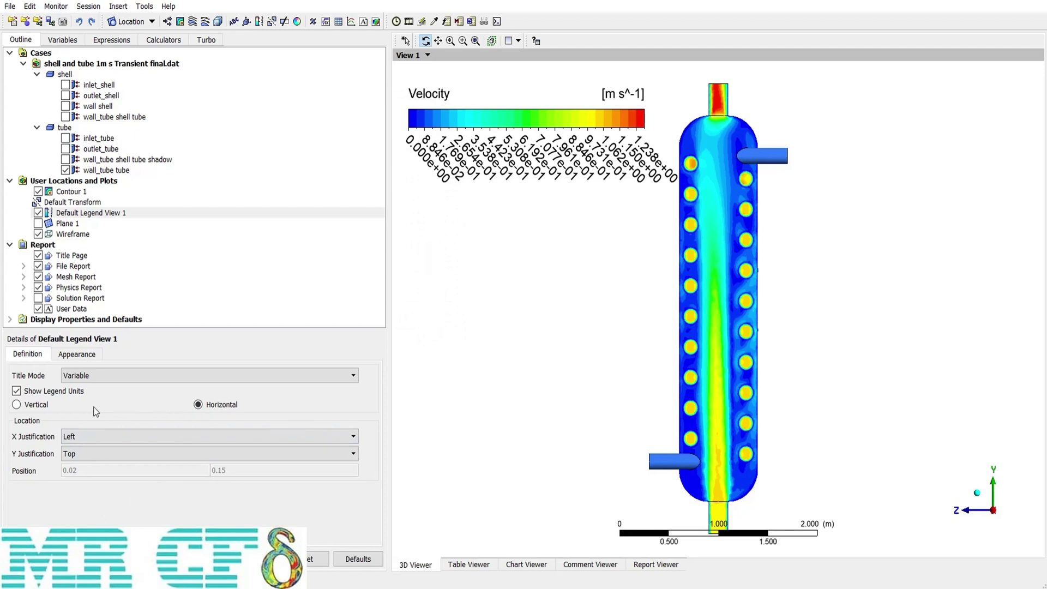
{"action": "left_click", "coordinate": [18, 405]}
{"action": "left_click", "coordinate": [257, 559]}
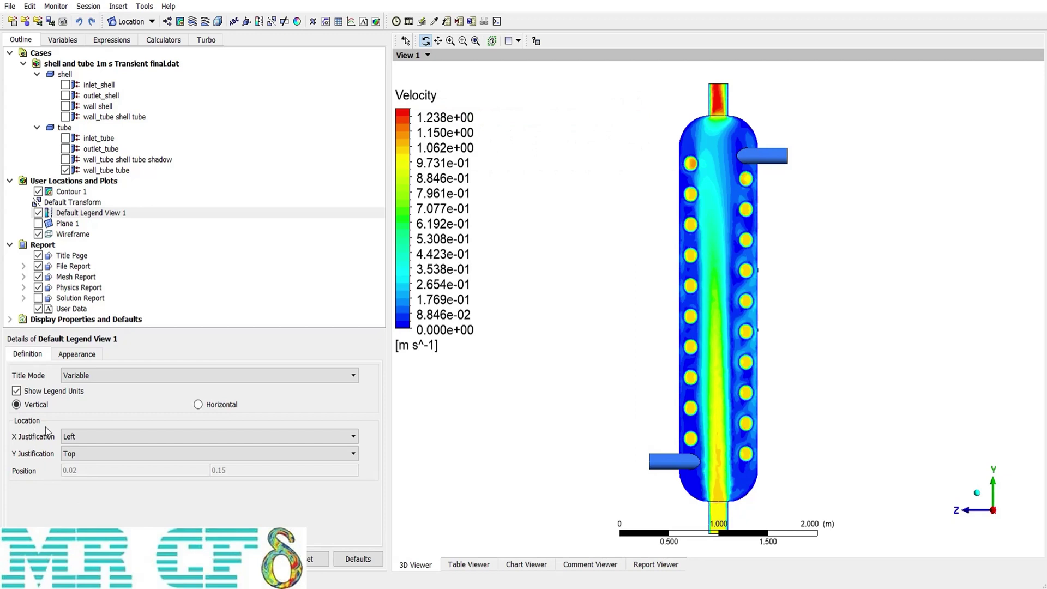
Set legend justification to None with position 0.154, then restore Left and Top justification
{"action": "left_click", "coordinate": [106, 440]}
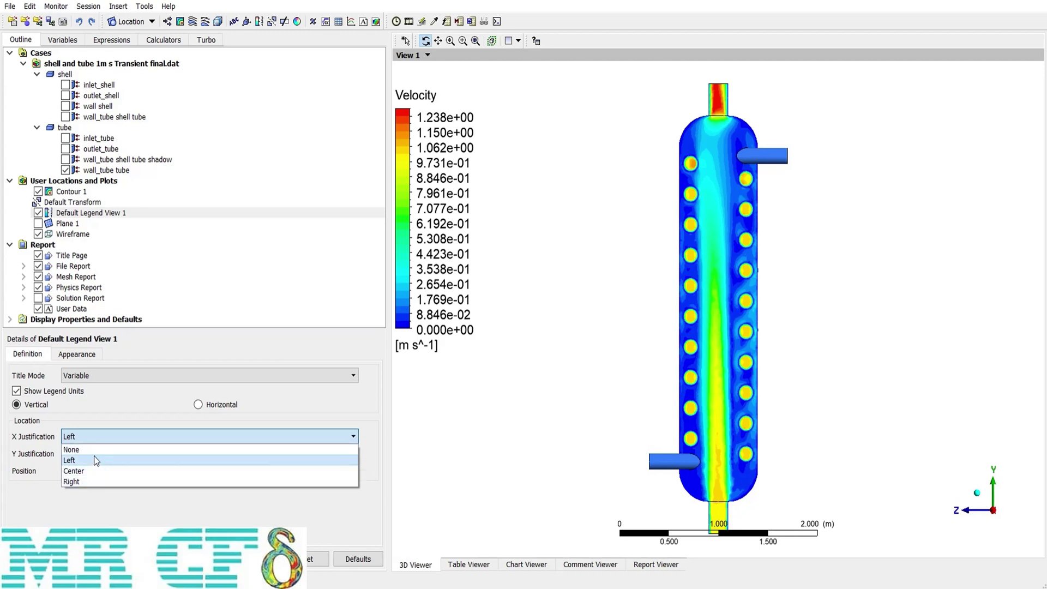
{"action": "left_click", "coordinate": [98, 449]}
{"action": "left_click", "coordinate": [102, 453]}
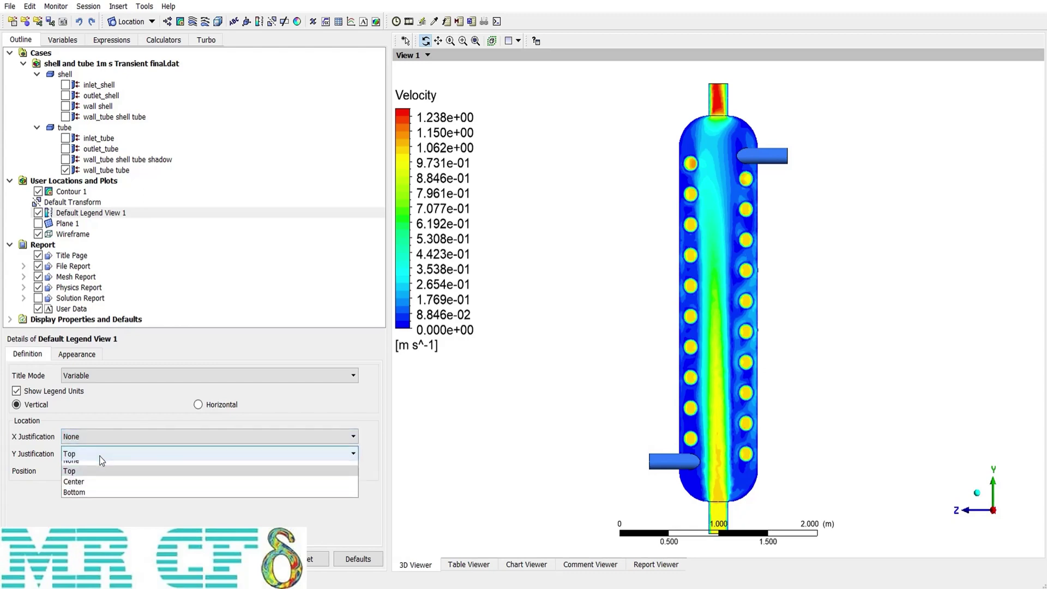
{"action": "left_click", "coordinate": [93, 460]}
{"action": "left_click_drag", "start_coordinate": [82, 470], "coordinate": [69, 487]}
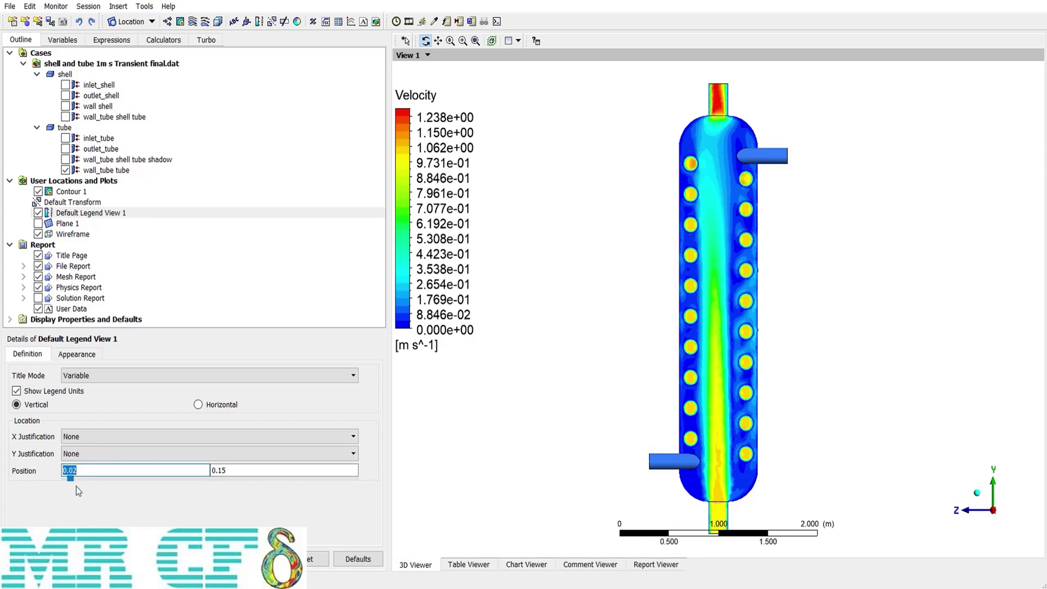
{"action": "type", "text": "0.154"}
{"action": "key", "text": "Return"}
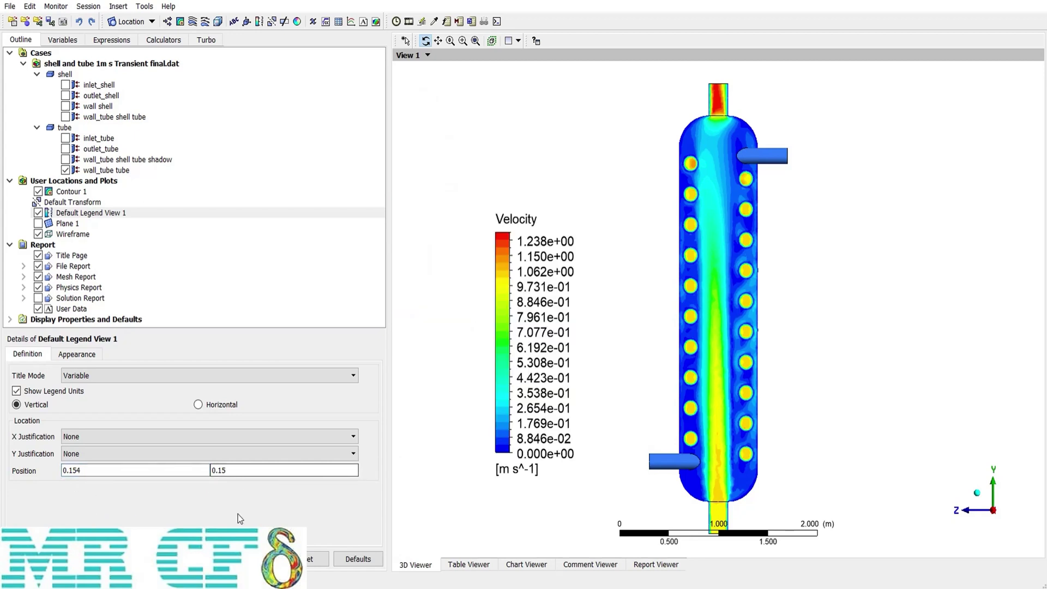
{"action": "left_click", "coordinate": [109, 436]}
{"action": "left_click", "coordinate": [82, 457]}
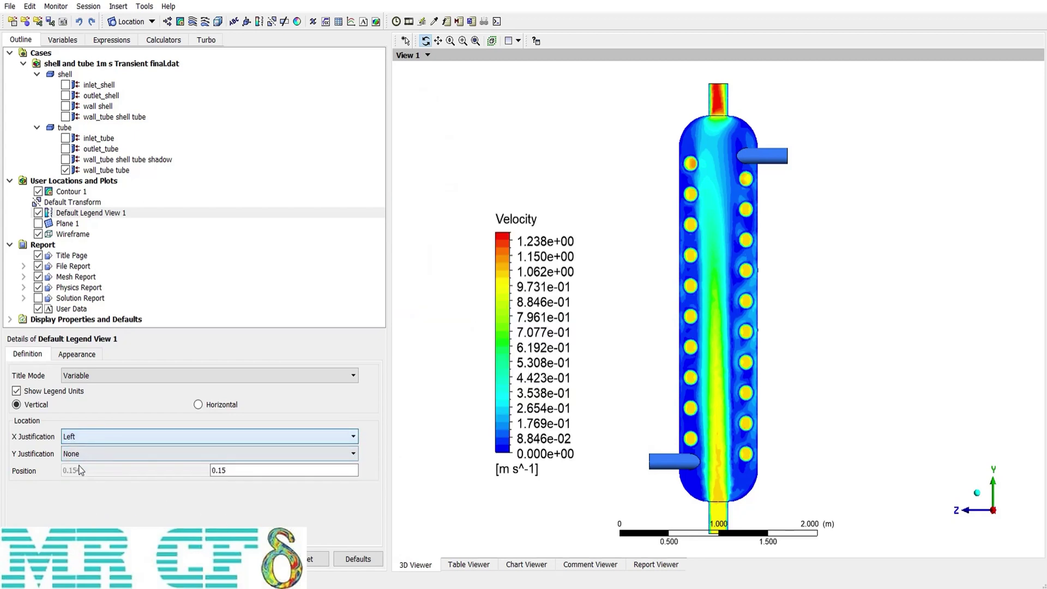
{"action": "left_click", "coordinate": [82, 454]}
{"action": "left_click", "coordinate": [74, 472]}
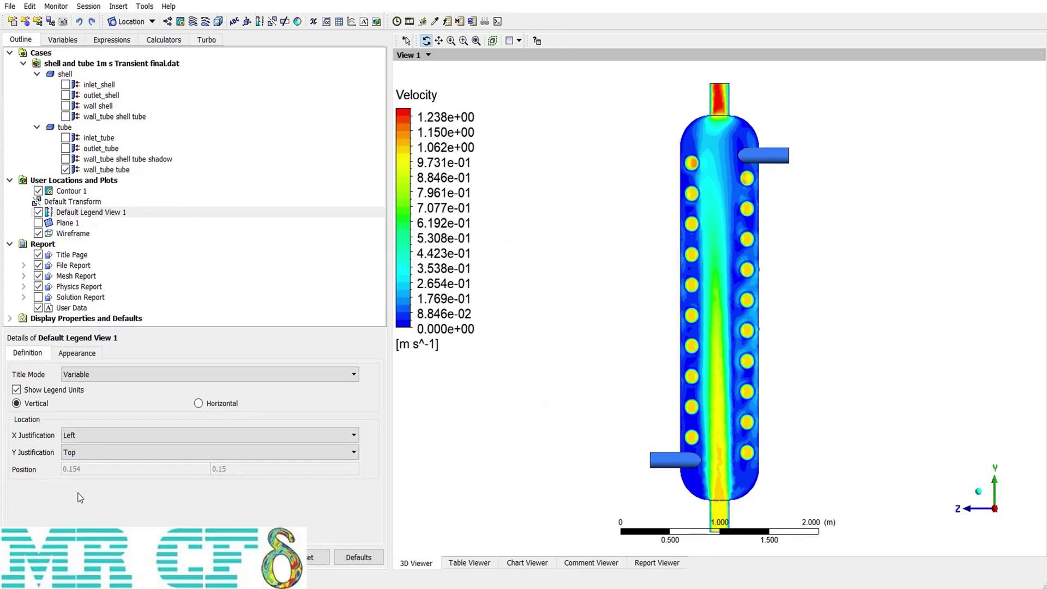
Shrink the Velocity legend to size 0.477 and widen its aspect from 0.07 to 0.0948
{"action": "left_click", "coordinate": [82, 358]}
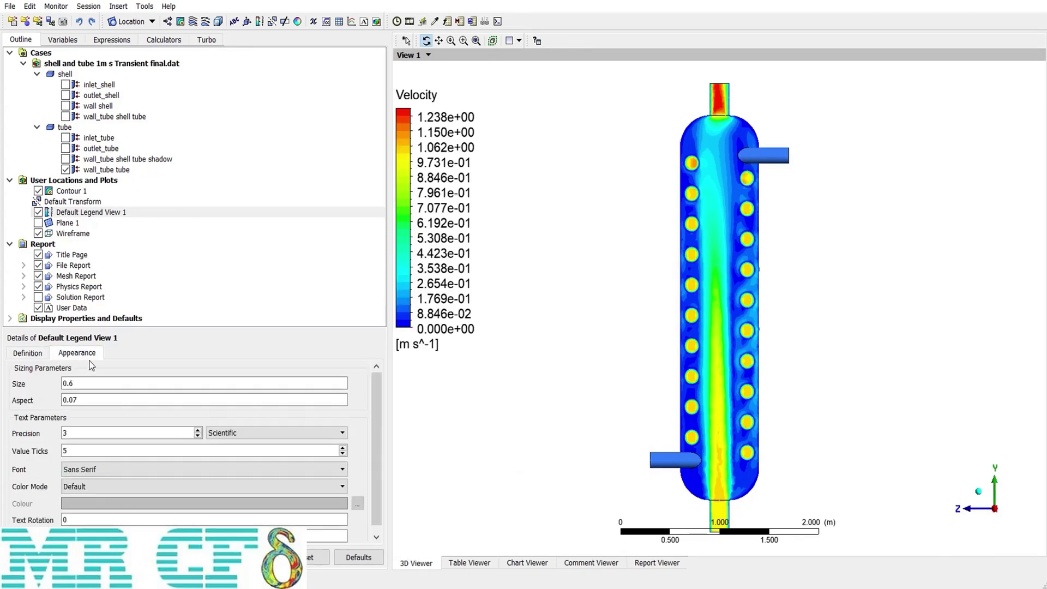
{"action": "left_click", "coordinate": [96, 381]}
{"action": "left_click_drag", "start_coordinate": [225, 391], "coordinate": [198, 391]}
{"action": "left_click", "coordinate": [251, 557]}
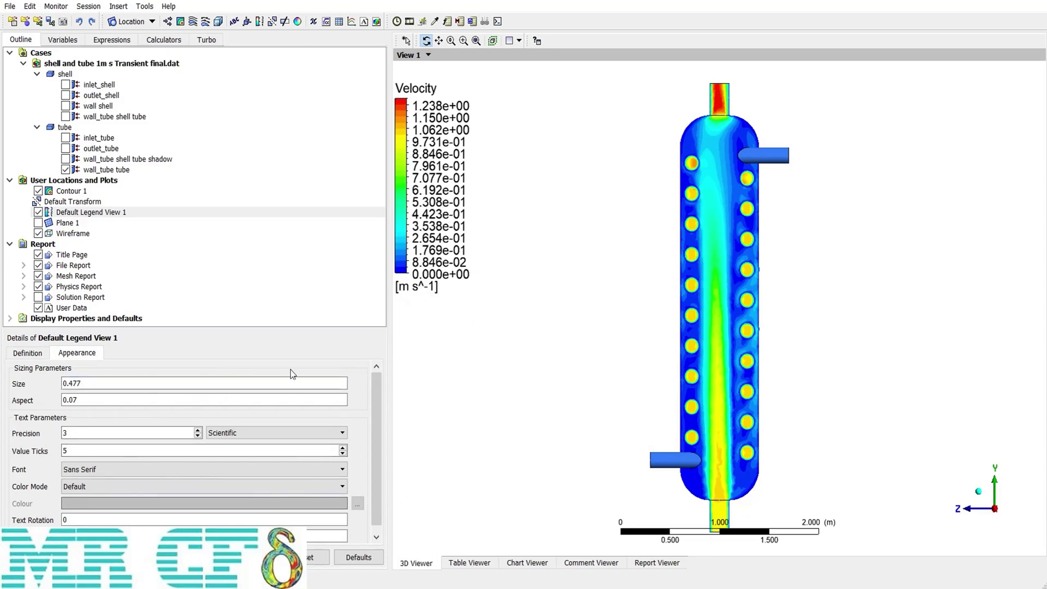
{"action": "left_click", "coordinate": [164, 401]}
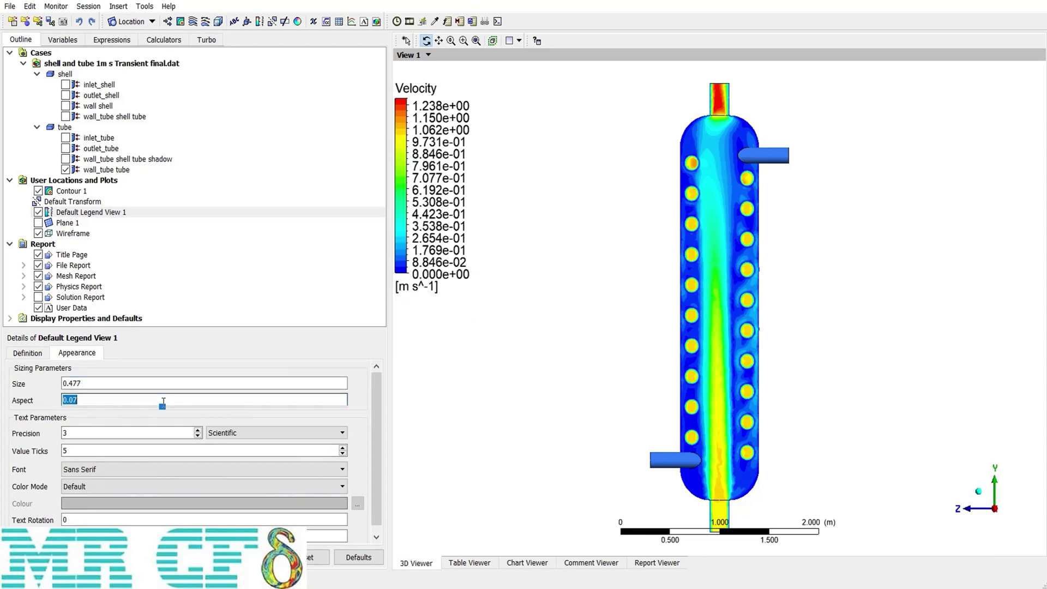
{"action": "left_click_drag", "start_coordinate": [162, 406], "coordinate": [197, 407]}
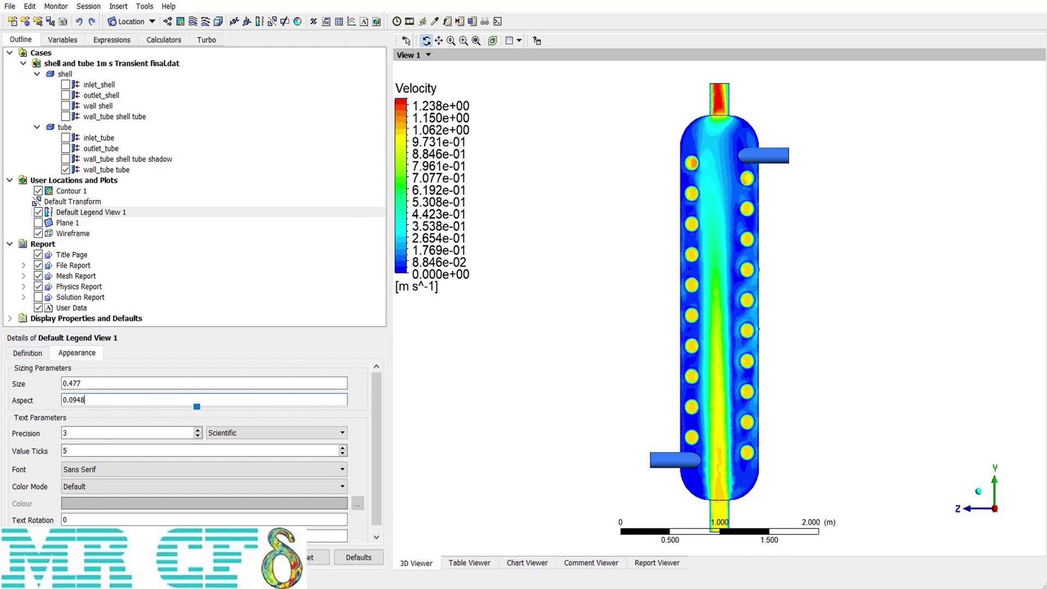
{"action": "key", "text": "Return"}
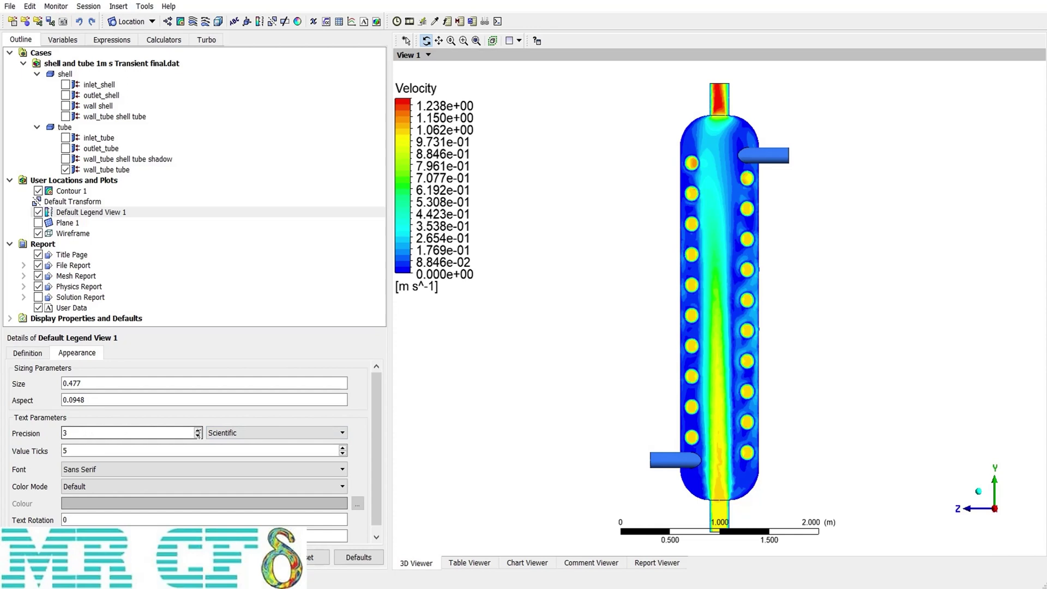
Try Fixed notation with precision 4 for legend values, then revert to Scientific
{"action": "left_click", "coordinate": [235, 434]}
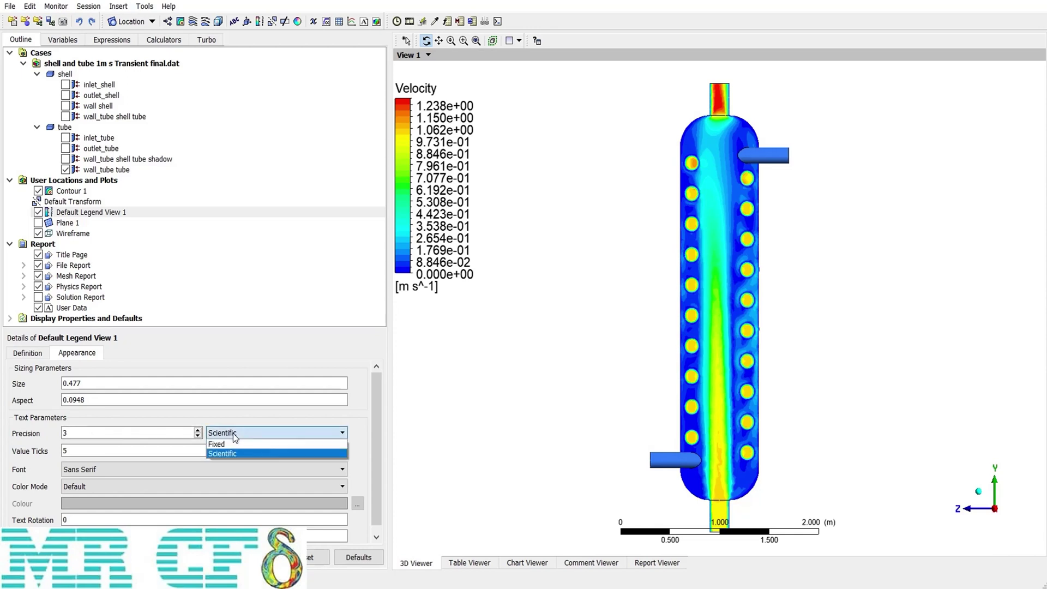
{"action": "left_click", "coordinate": [223, 443]}
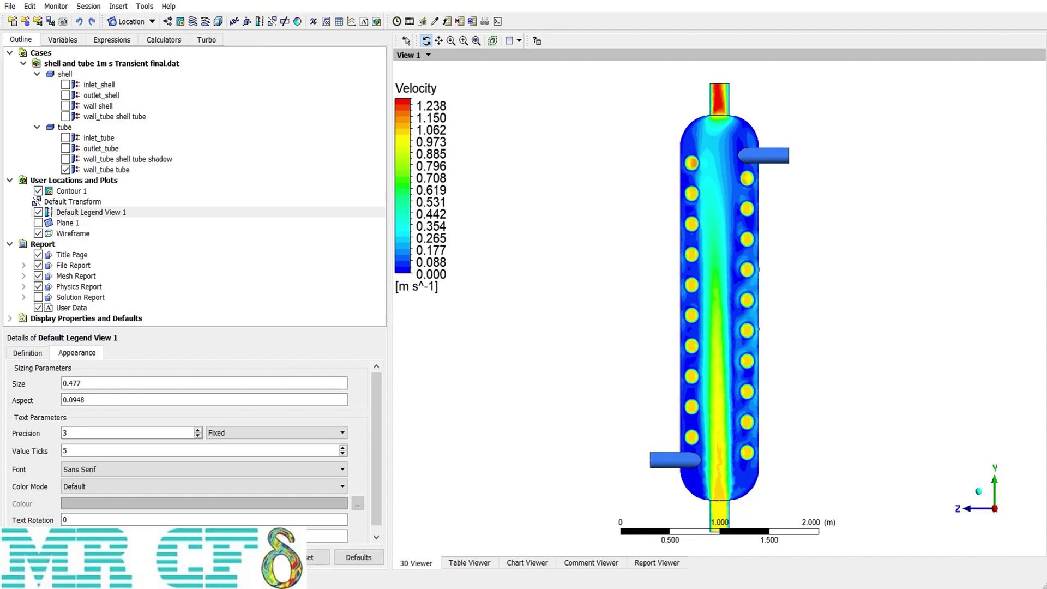
{"action": "double_click", "coordinate": [91, 433]}
{"action": "type", "text": "4"}
{"action": "key", "text": "Return"}
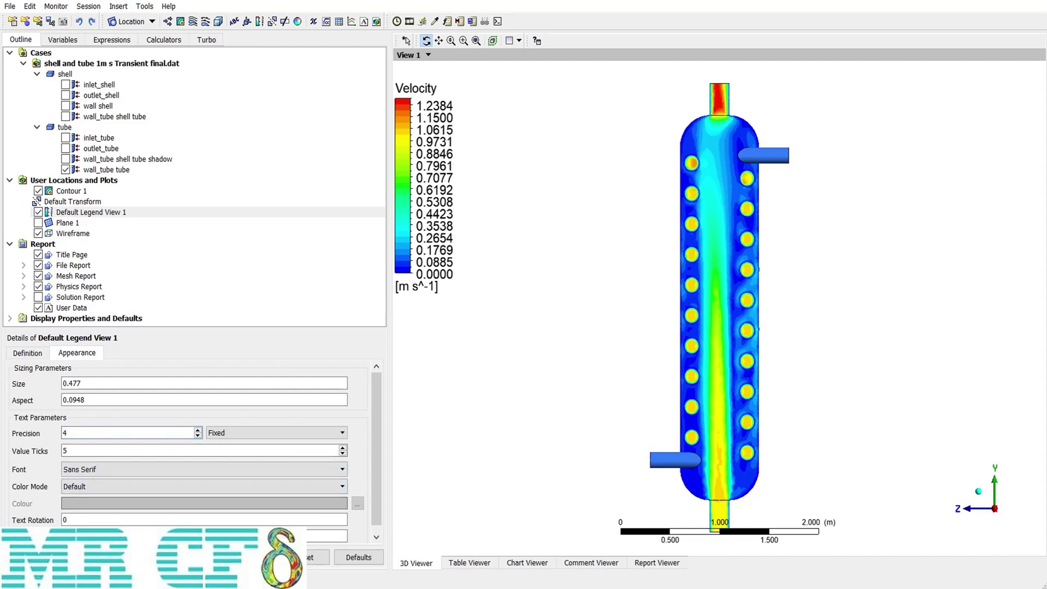
{"action": "left_click", "coordinate": [213, 433]}
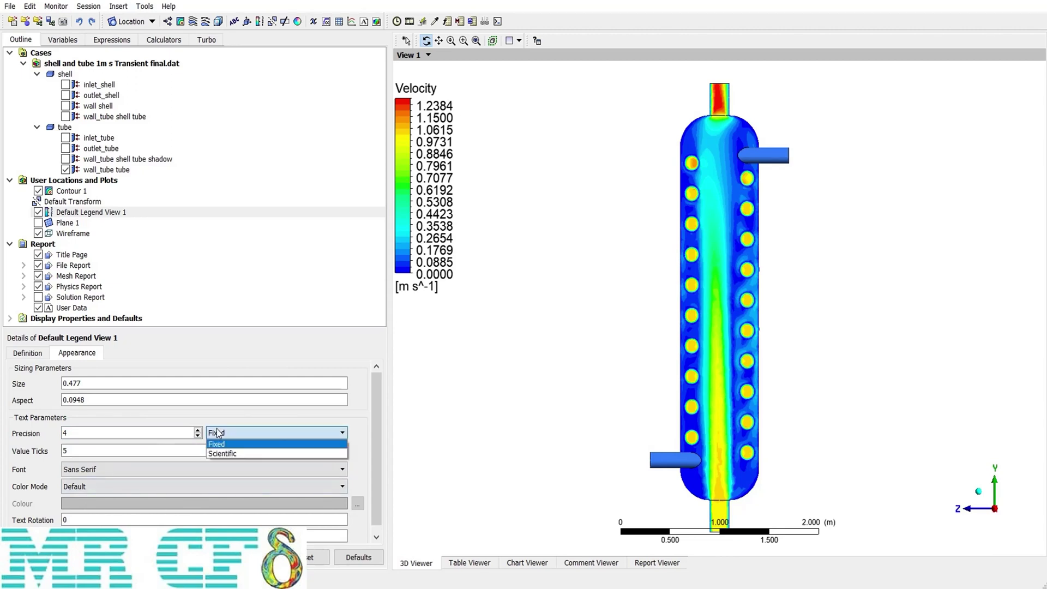
{"action": "left_click", "coordinate": [217, 449]}
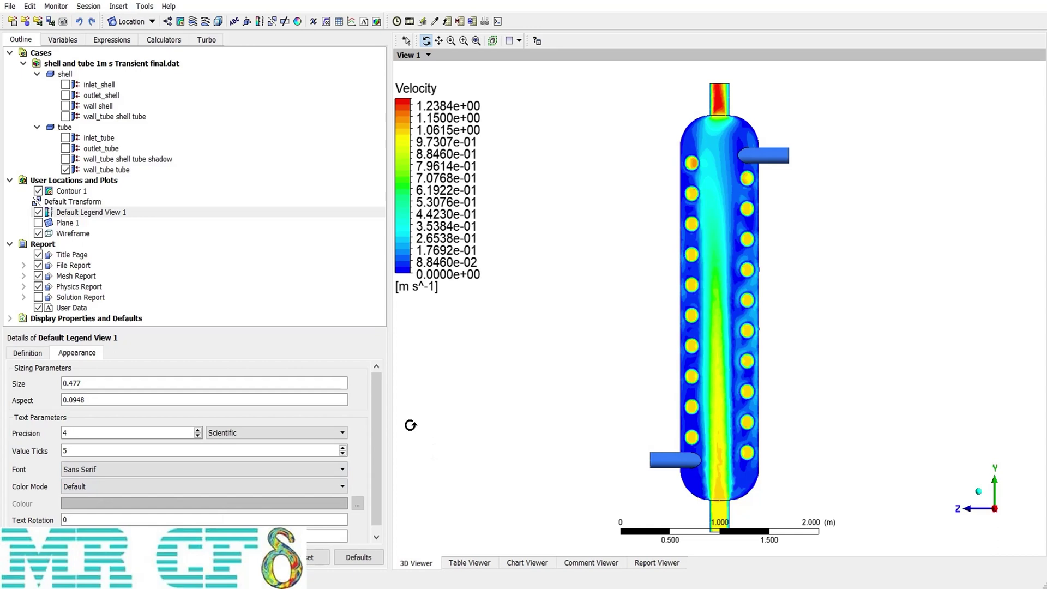
Set the legend font to Serif, leaving the text rotation at 0
{"action": "scroll", "coordinate": [380, 463], "scroll_direction": "down", "scroll_amount": 1}
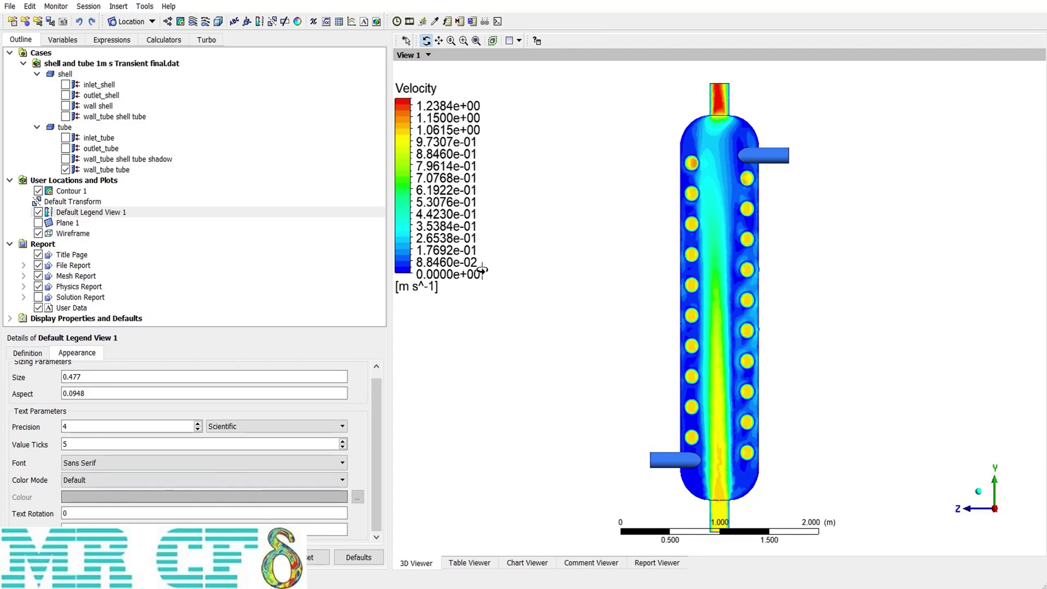
{"action": "left_click", "coordinate": [72, 514]}
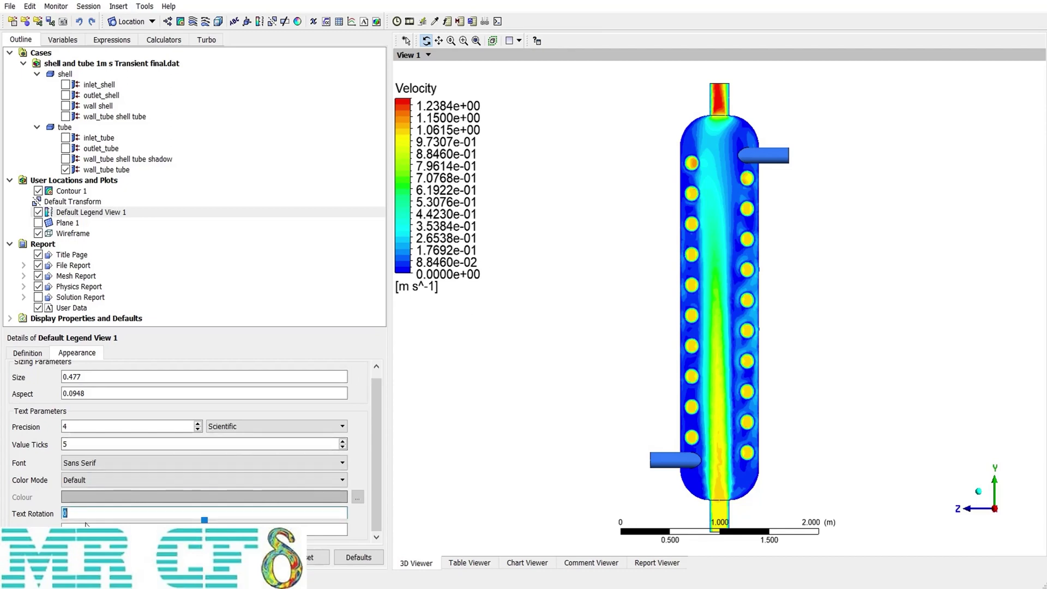
{"action": "key", "text": "Return"}
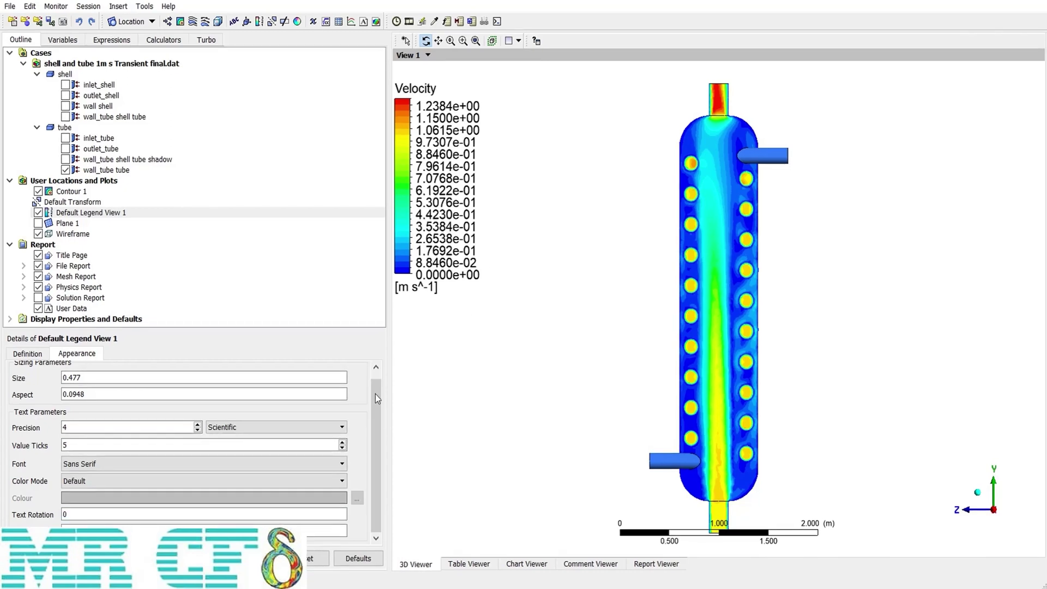
{"action": "left_click", "coordinate": [122, 467]}
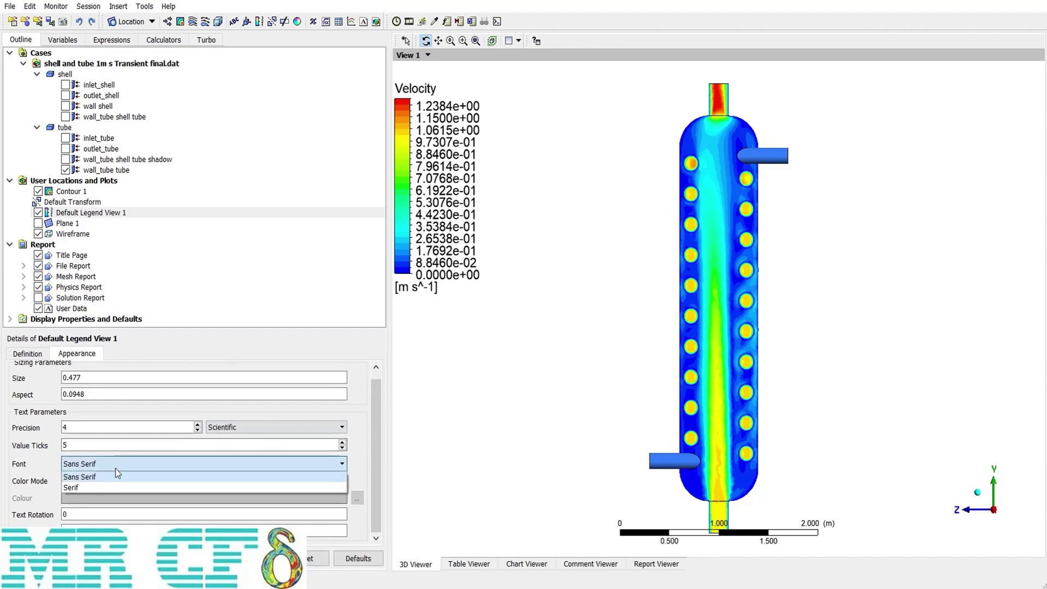
{"action": "left_click", "coordinate": [110, 486]}
Color the legend text a user-specified bright green and rotate it by 21.6
{"action": "left_click", "coordinate": [91, 481]}
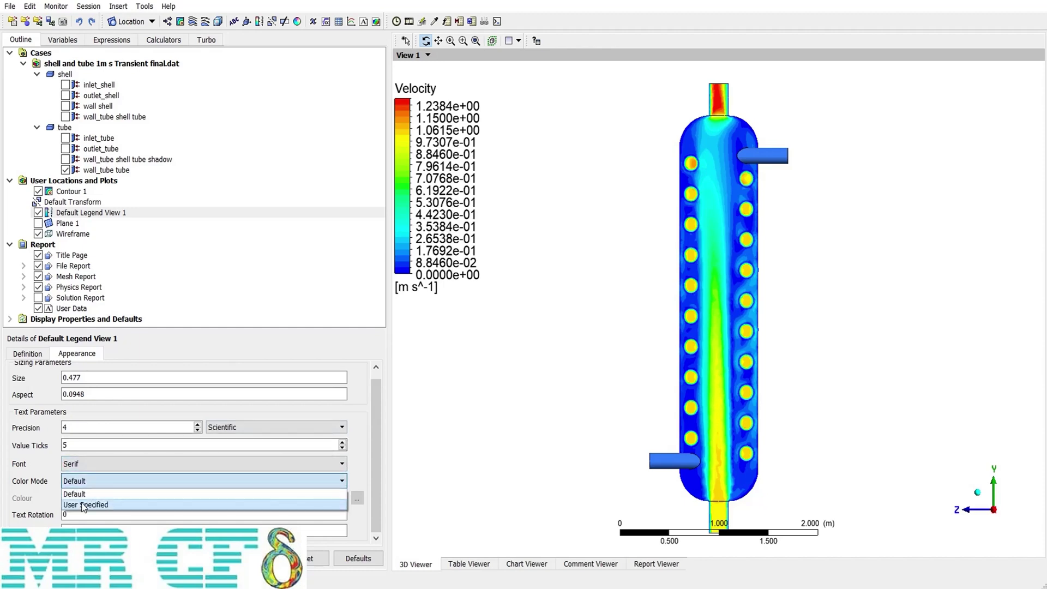
{"action": "left_click", "coordinate": [87, 504]}
{"action": "left_click", "coordinate": [357, 498]}
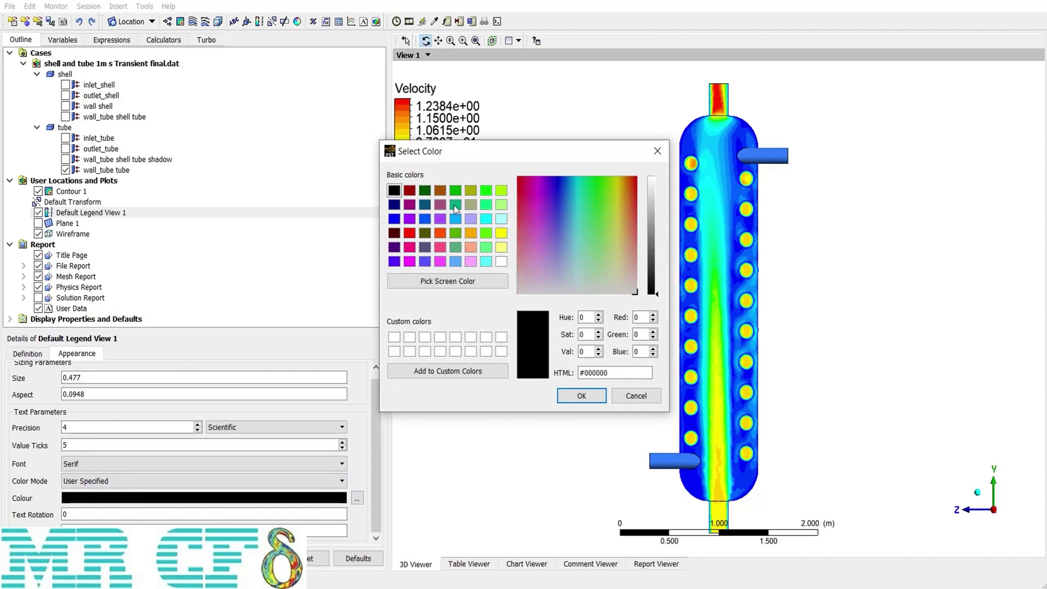
{"action": "left_click", "coordinate": [485, 190]}
{"action": "left_click", "coordinate": [581, 396]}
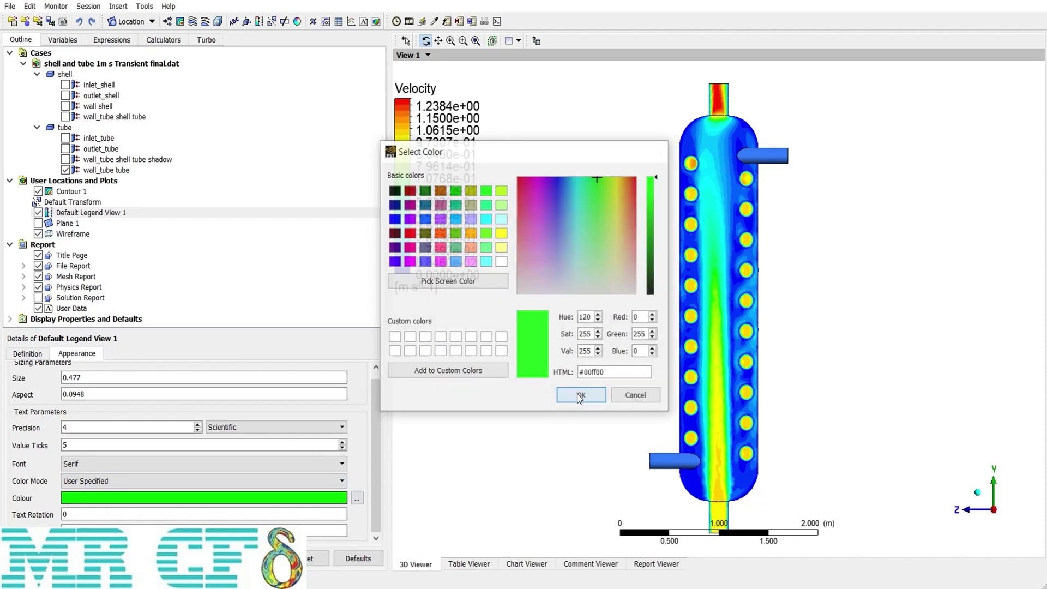
{"action": "double_click", "coordinate": [170, 515]}
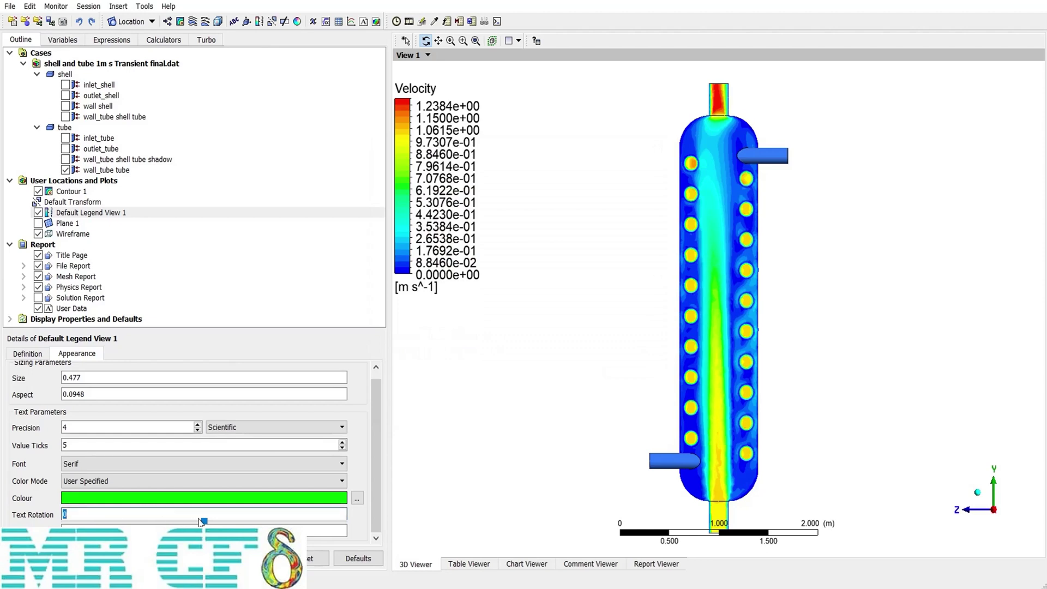
{"action": "type", "text": "21.6"}
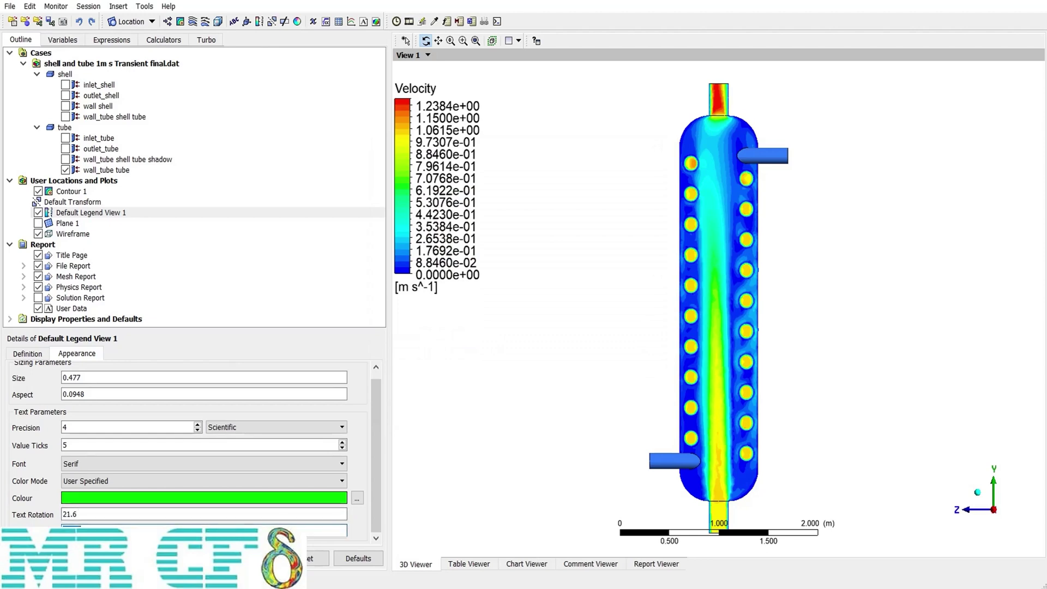
{"action": "key", "text": "Return"}
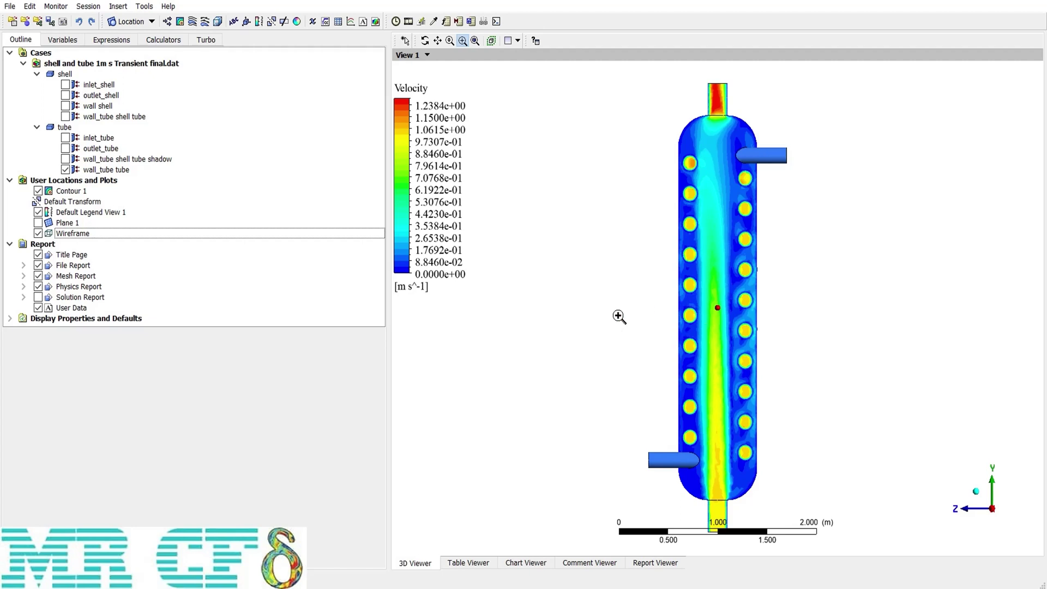
Select Plane 1, hide Contour 1, and return to a straight-on side view of the shell
{"action": "left_click", "coordinate": [67, 226]}
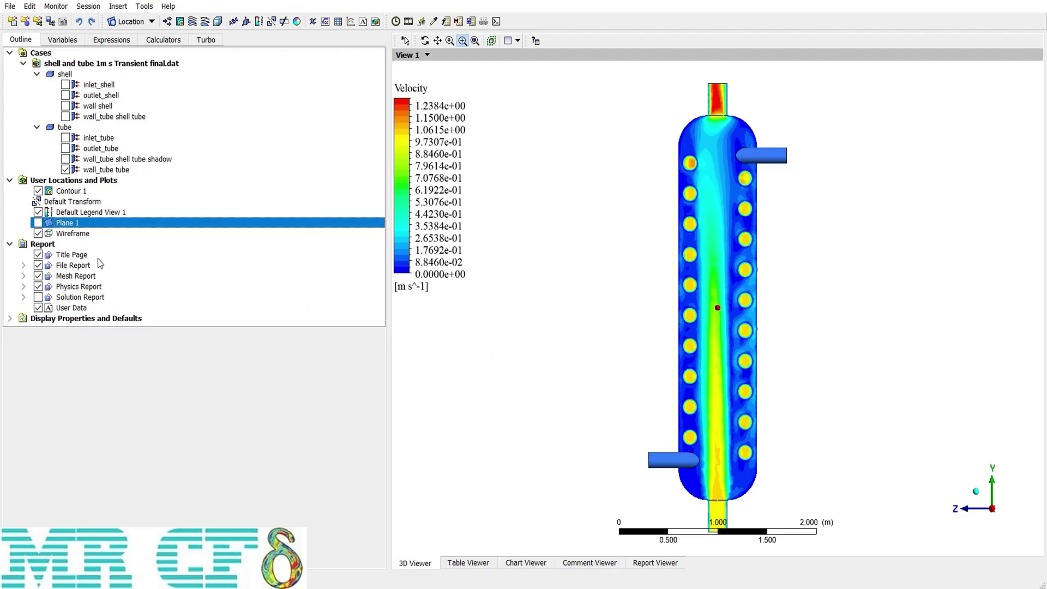
{"action": "left_click", "coordinate": [977, 491]}
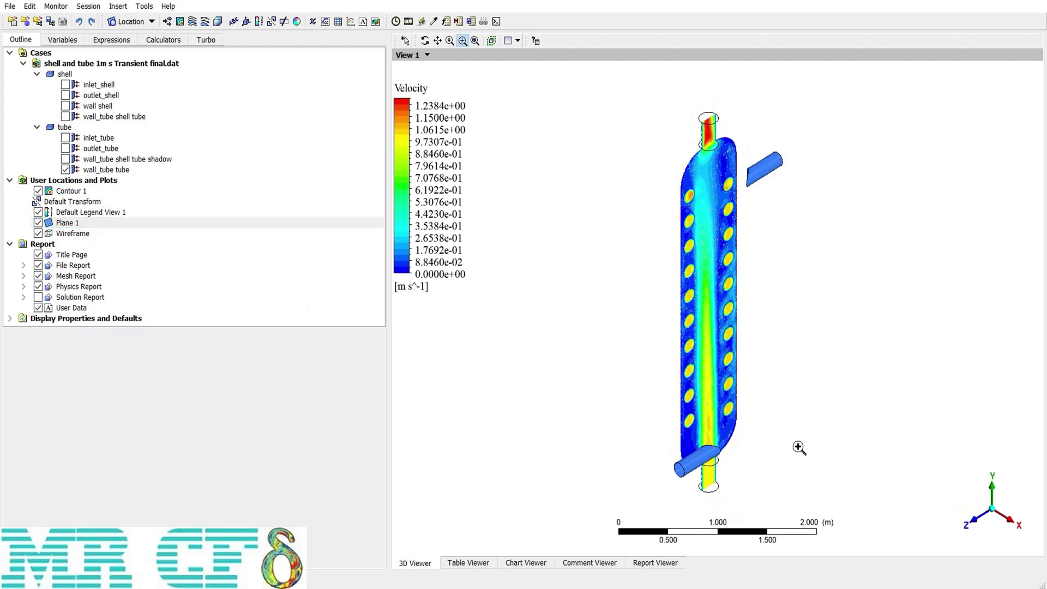
{"action": "left_click", "coordinate": [39, 191]}
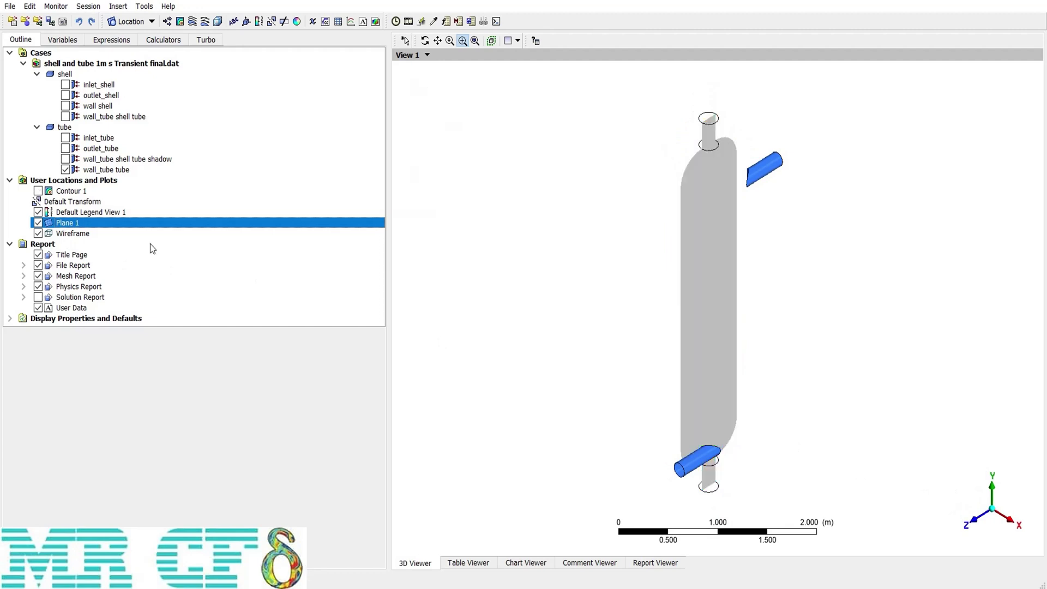
{"action": "left_click", "coordinate": [1013, 525]}
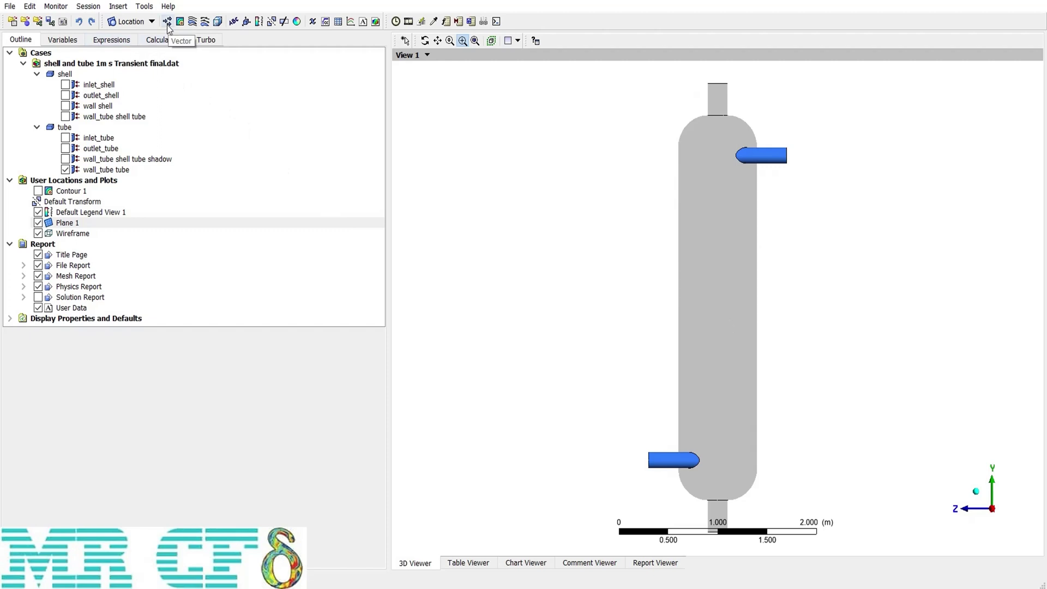
Insert Vector 1 on Plane 1 with Equally Spaced sampling
{"action": "left_click", "coordinate": [117, 6]}
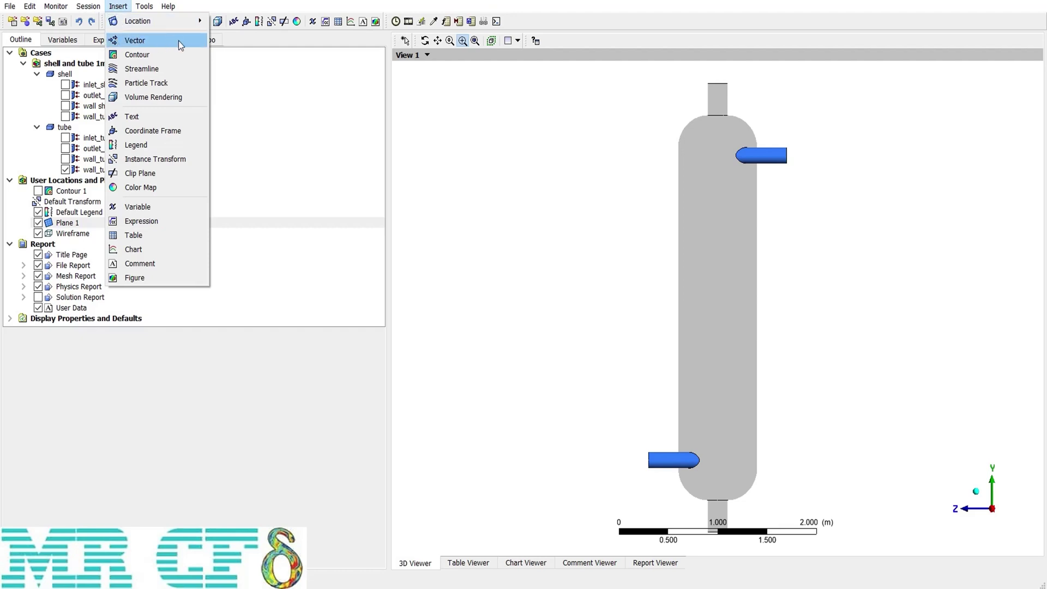
{"action": "left_click", "coordinate": [169, 40]}
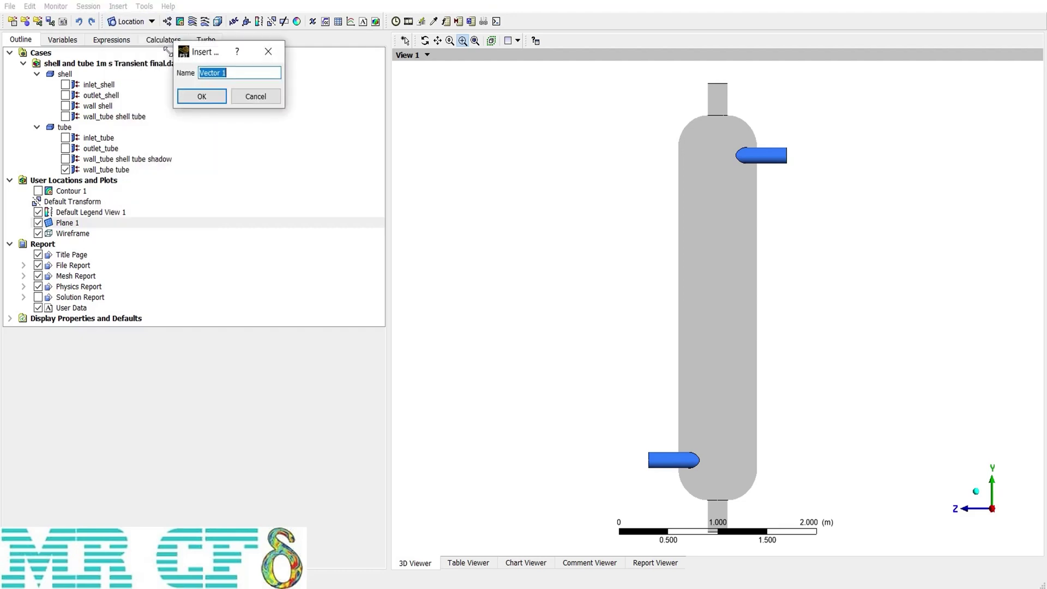
{"action": "left_click", "coordinate": [187, 97]}
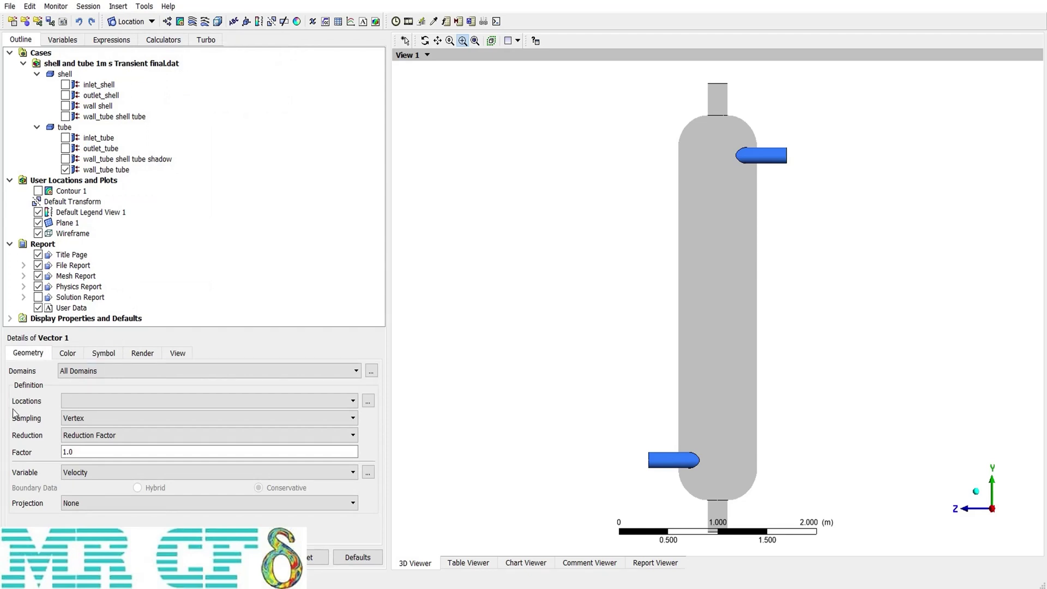
{"action": "left_click", "coordinate": [81, 405]}
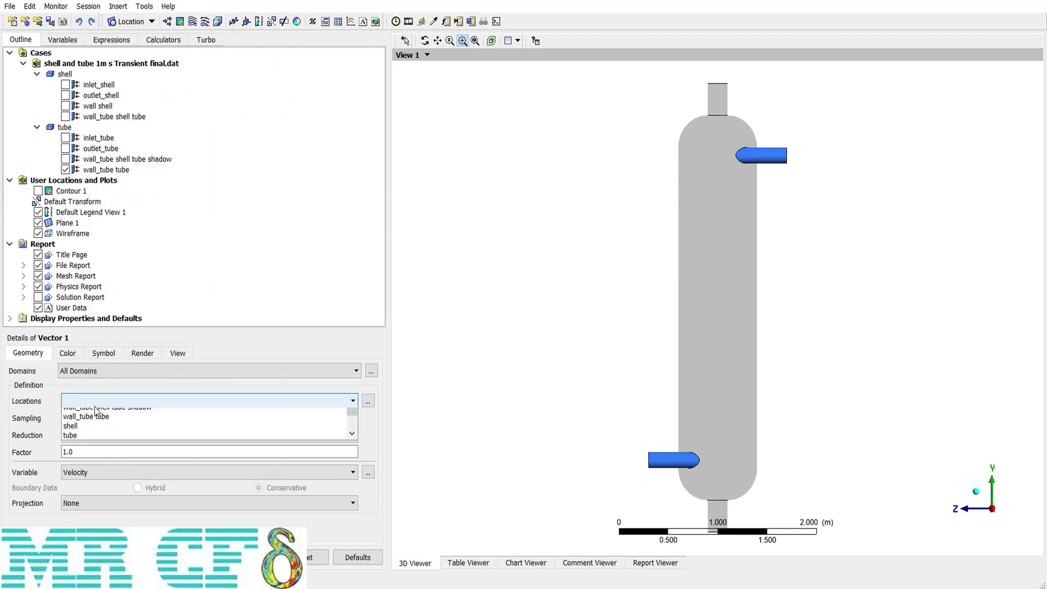
{"action": "left_click", "coordinate": [79, 485]}
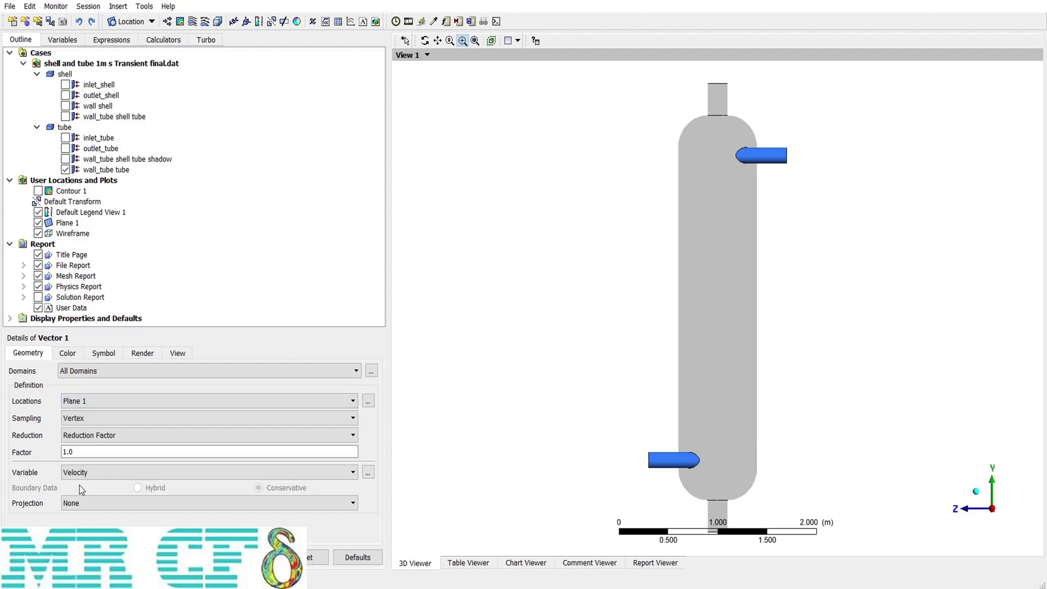
{"action": "left_click", "coordinate": [71, 420]}
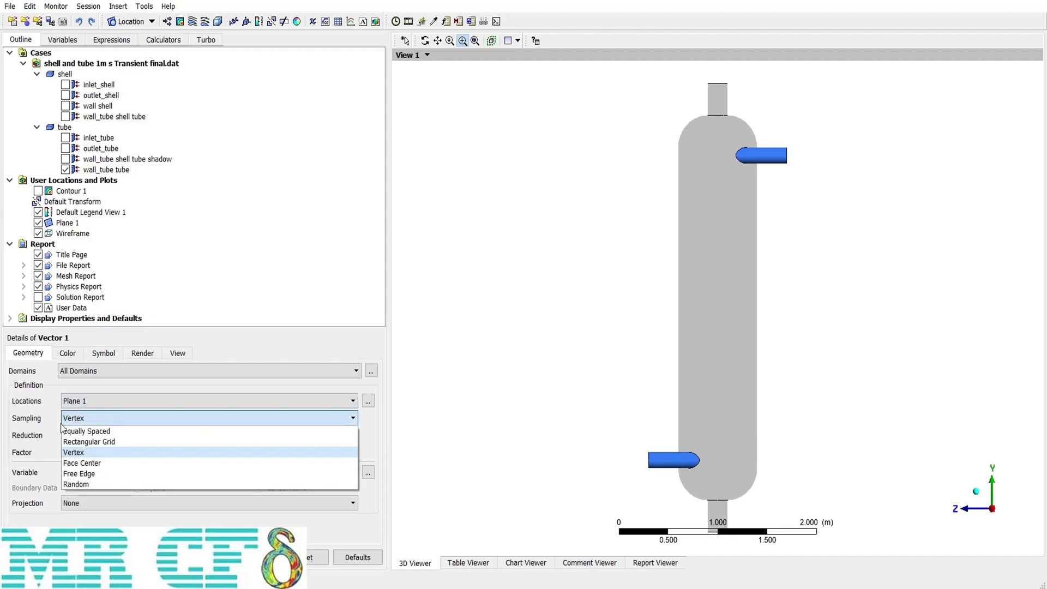
{"action": "left_click", "coordinate": [129, 431]}
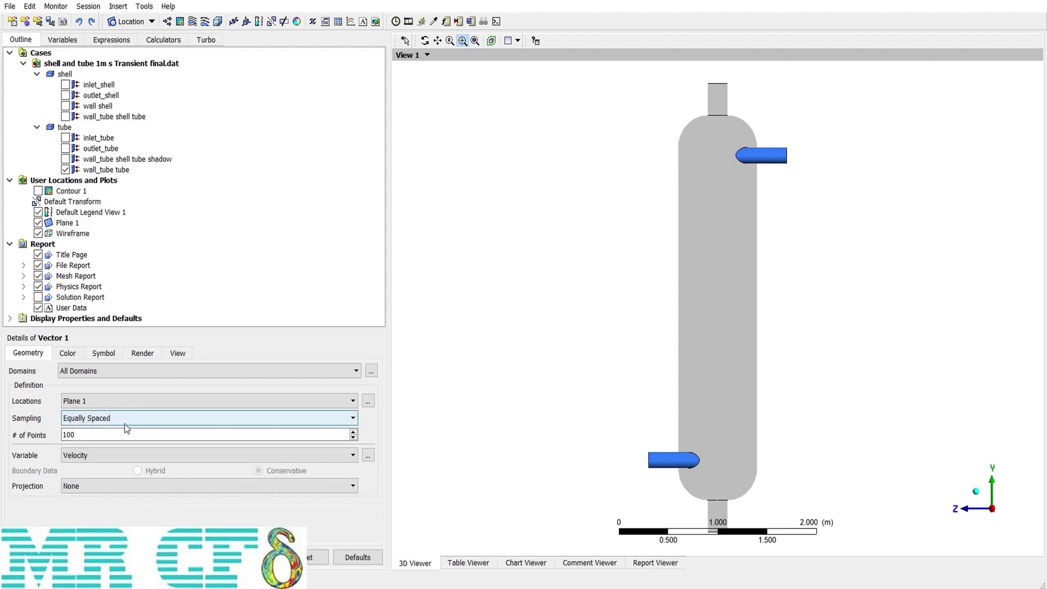
{"action": "left_click", "coordinate": [102, 434]}
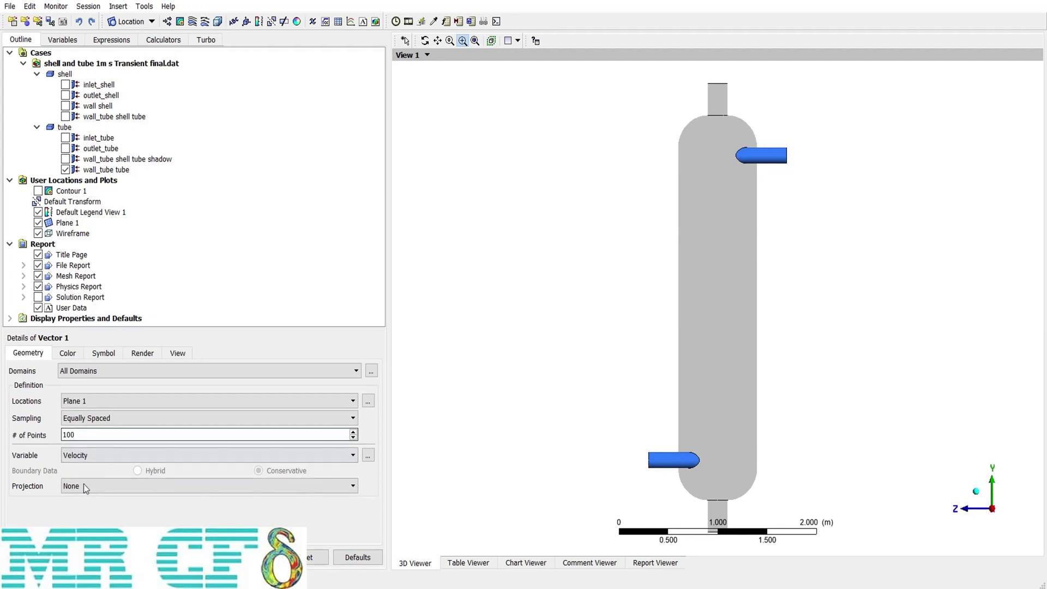
{"action": "left_click", "coordinate": [314, 557]}
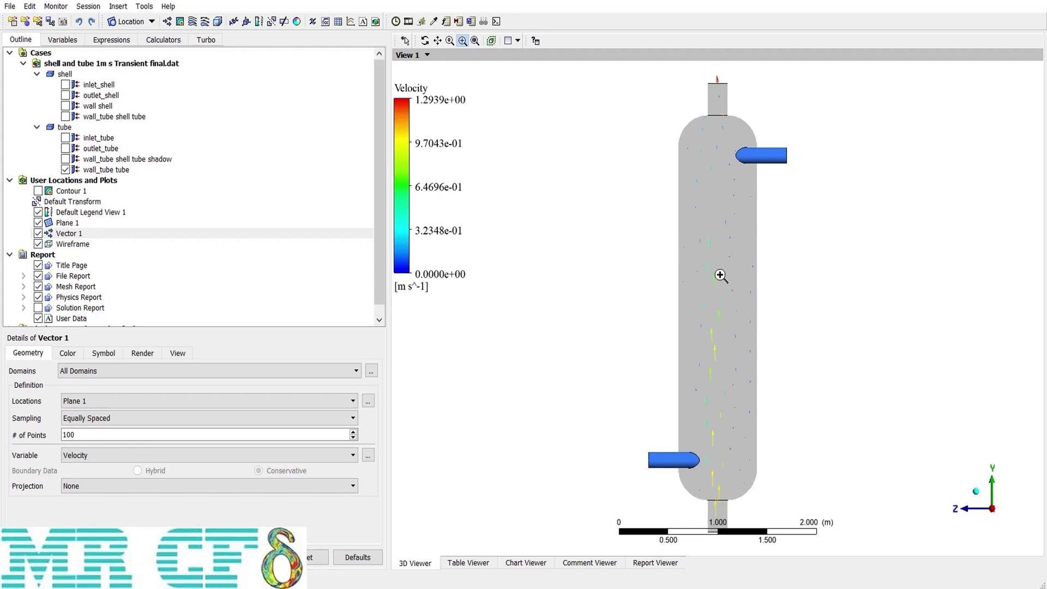
Raise the vector points to 1000 and hide the grey Plane 1 surface
{"action": "left_click", "coordinate": [175, 434]}
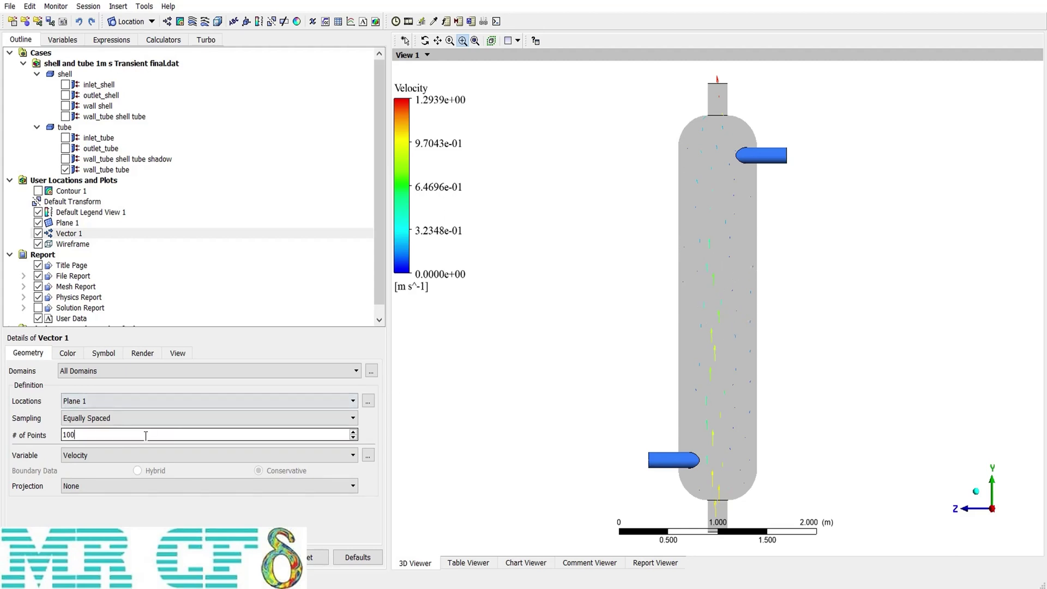
{"action": "type", "text": "0"}
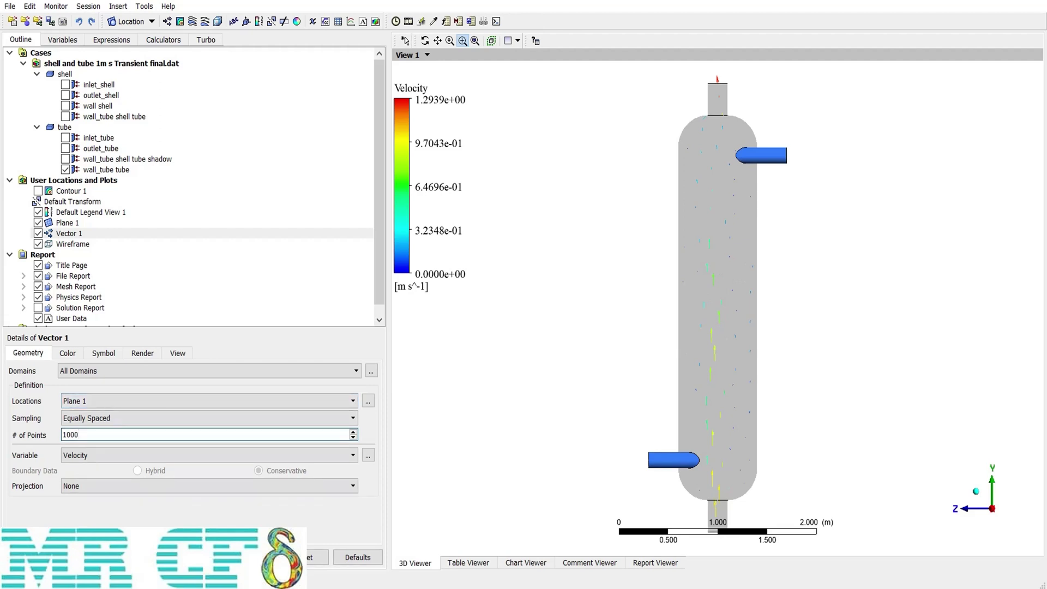
{"action": "key", "text": "Return"}
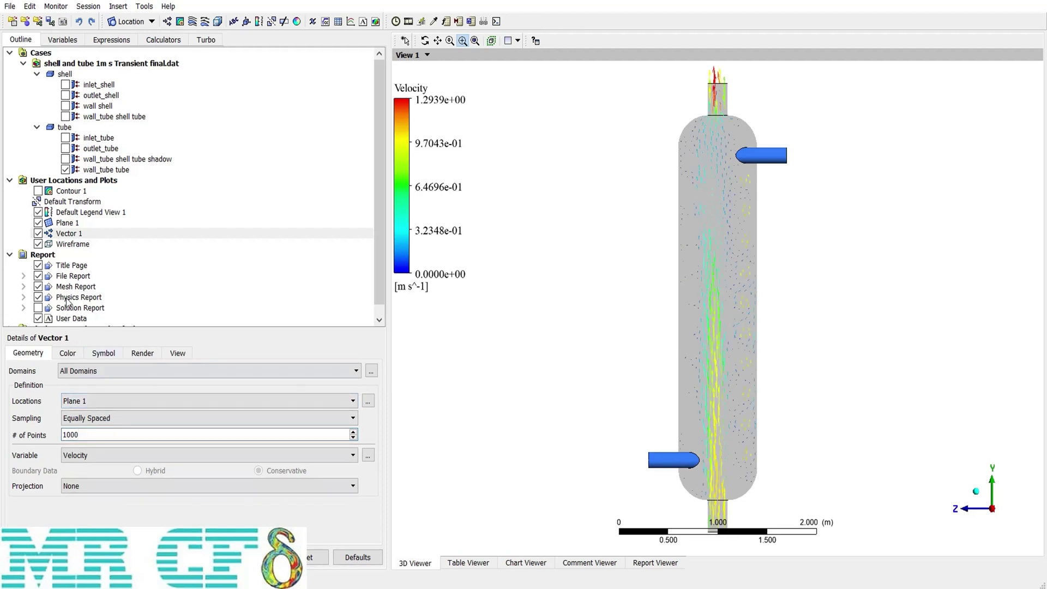
{"action": "left_click", "coordinate": [38, 223]}
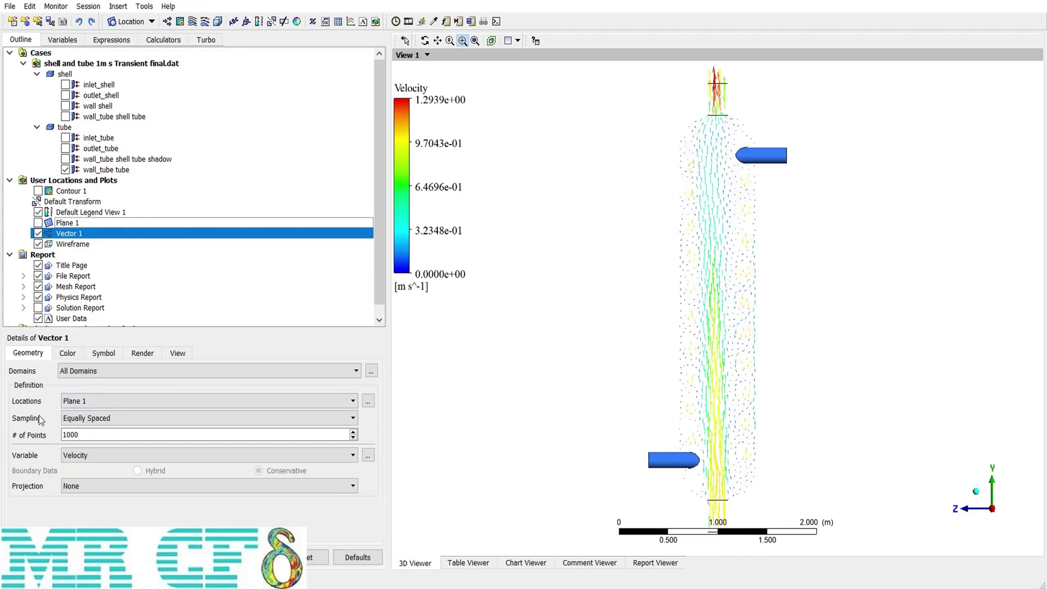
Switch Vector 1 sampling to Rectangular Grid with 0.1 spacing
{"action": "left_click", "coordinate": [112, 419]}
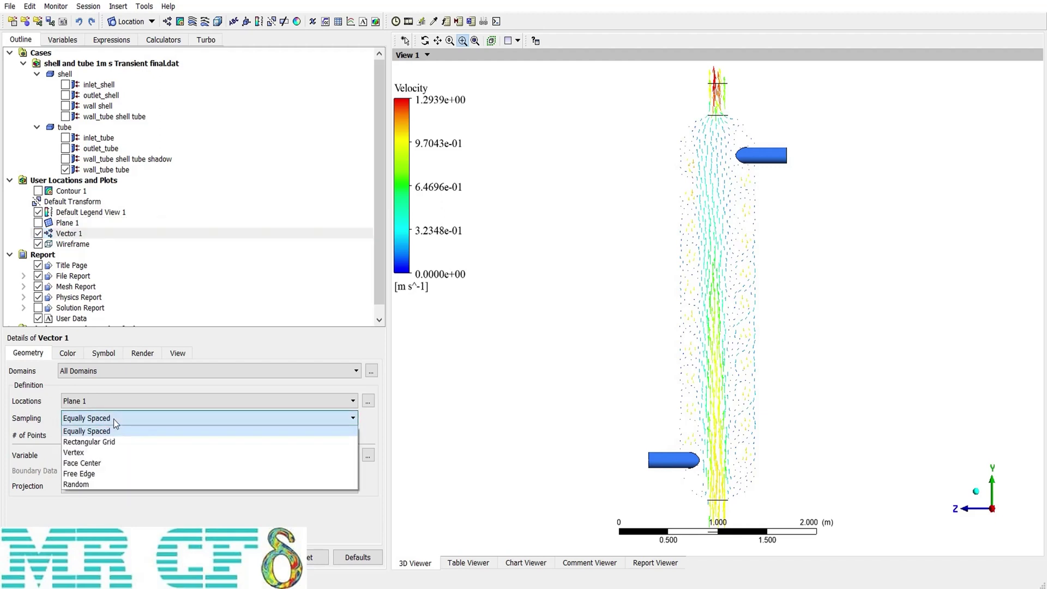
{"action": "left_click", "coordinate": [94, 441]}
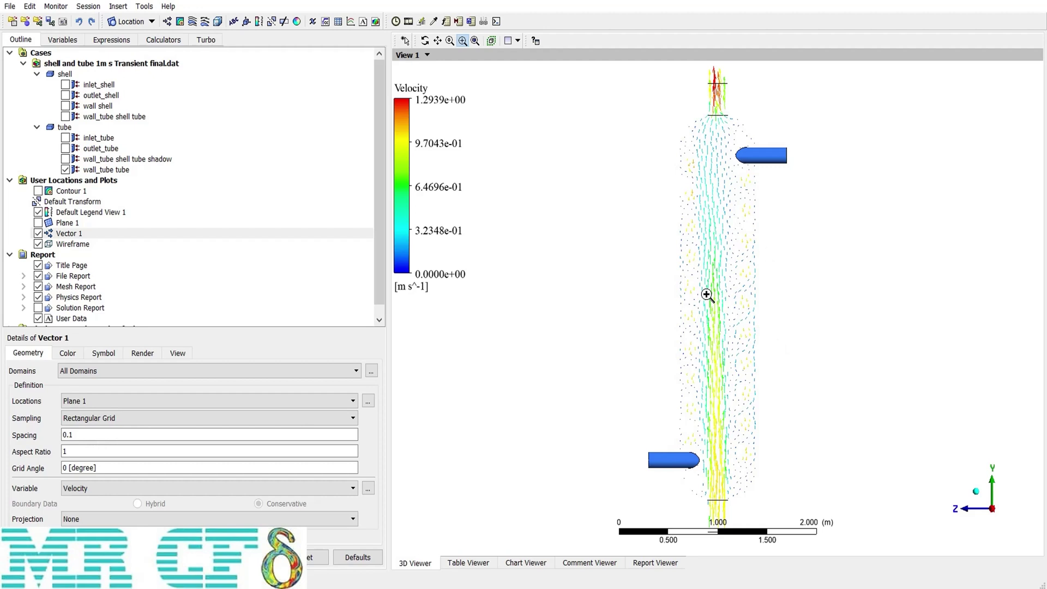
{"action": "double_click", "coordinate": [96, 439]}
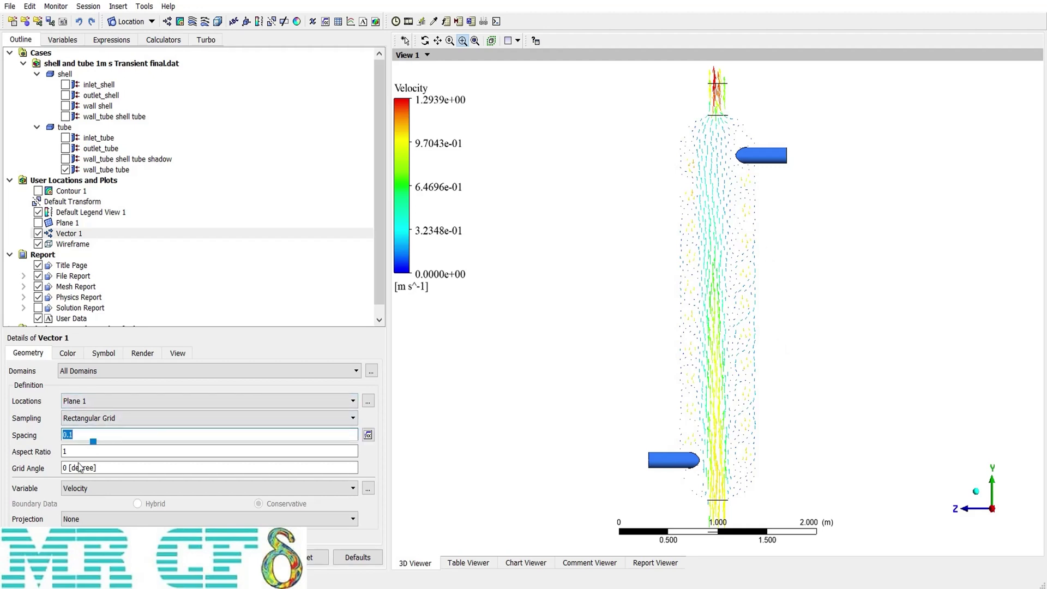
{"action": "key", "text": "Return"}
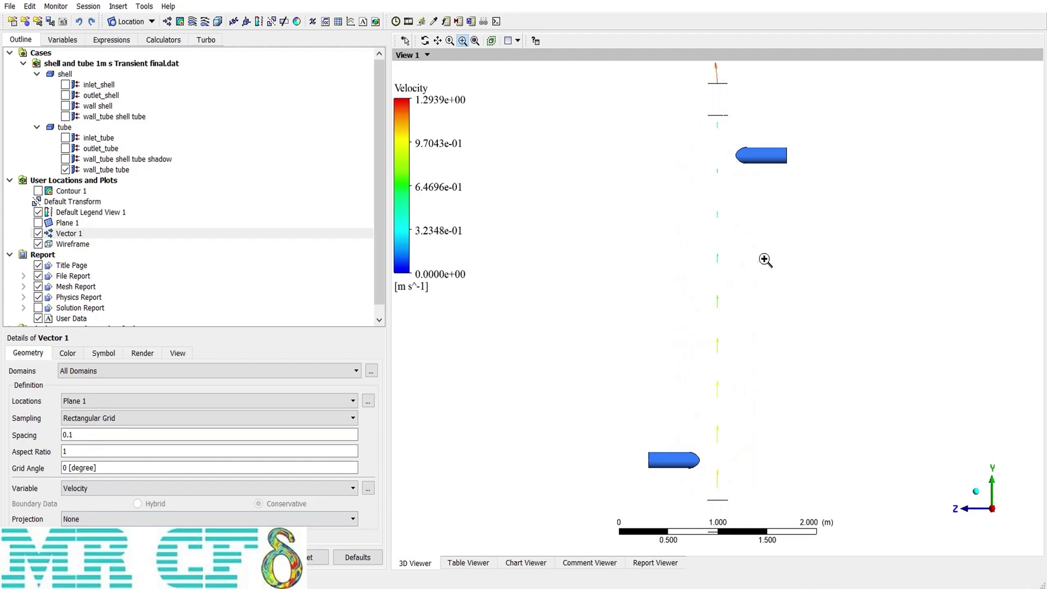
Try smaller grid spacings with the slider, then enter 0.01 spacing
{"action": "double_click", "coordinate": [70, 435]}
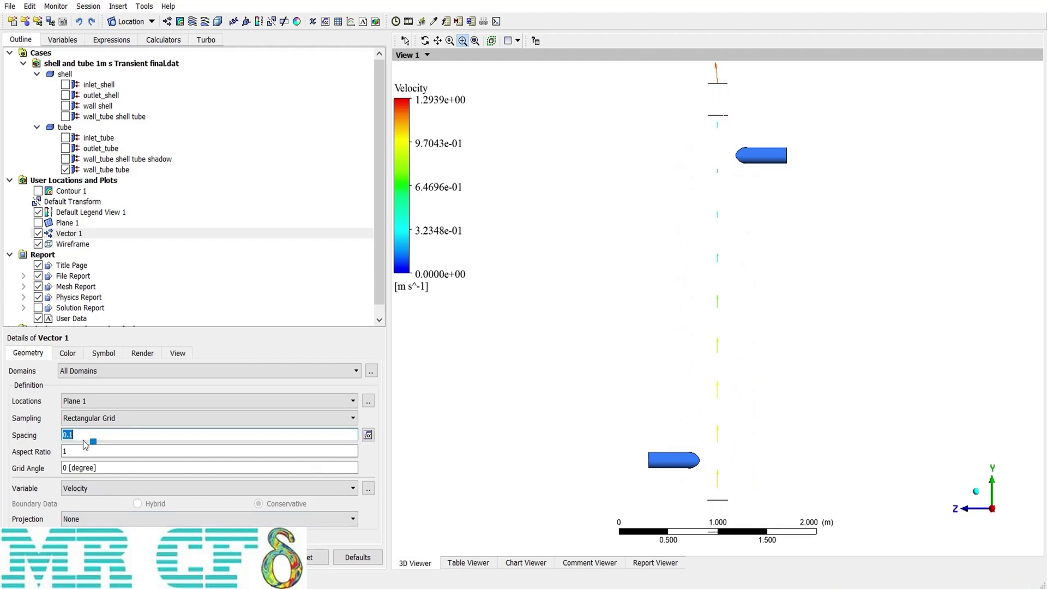
{"action": "left_click_drag", "start_coordinate": [92, 444], "coordinate": [82, 447]}
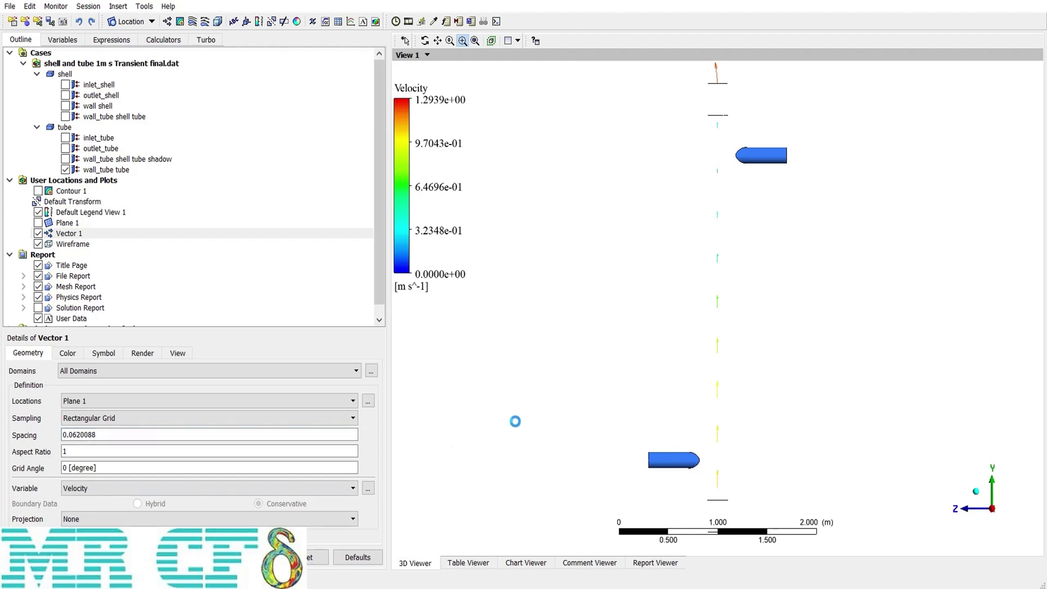
{"action": "double_click", "coordinate": [81, 436]}
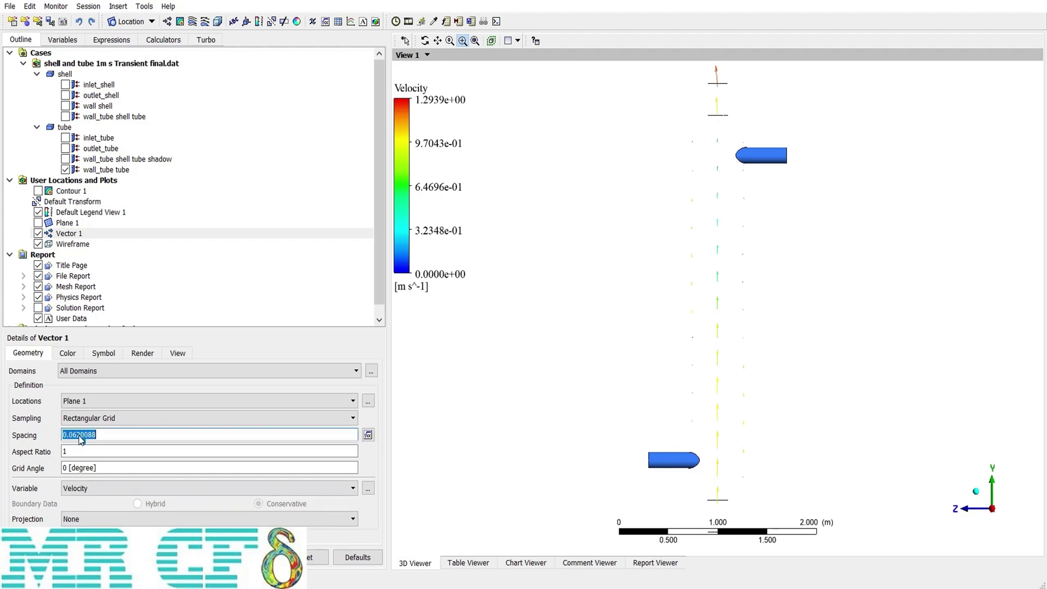
{"action": "left_click", "coordinate": [83, 444]}
{"action": "left_click_drag", "start_coordinate": [82, 444], "coordinate": [67, 443]}
{"action": "left_click_drag", "start_coordinate": [103, 434], "coordinate": [58, 443]}
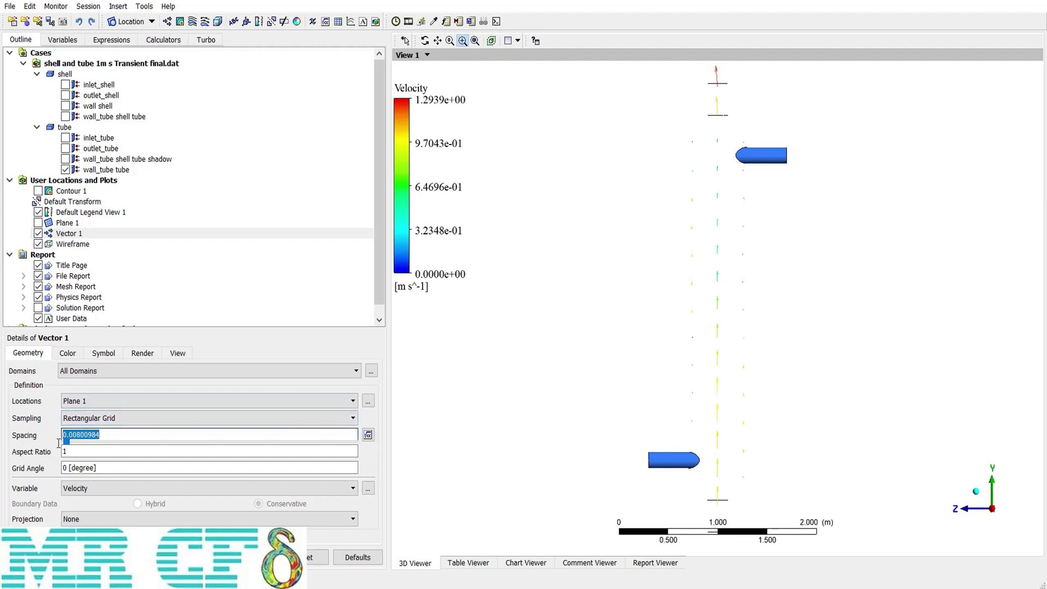
{"action": "type", "text": "0.01"}
{"action": "key", "text": "Return"}
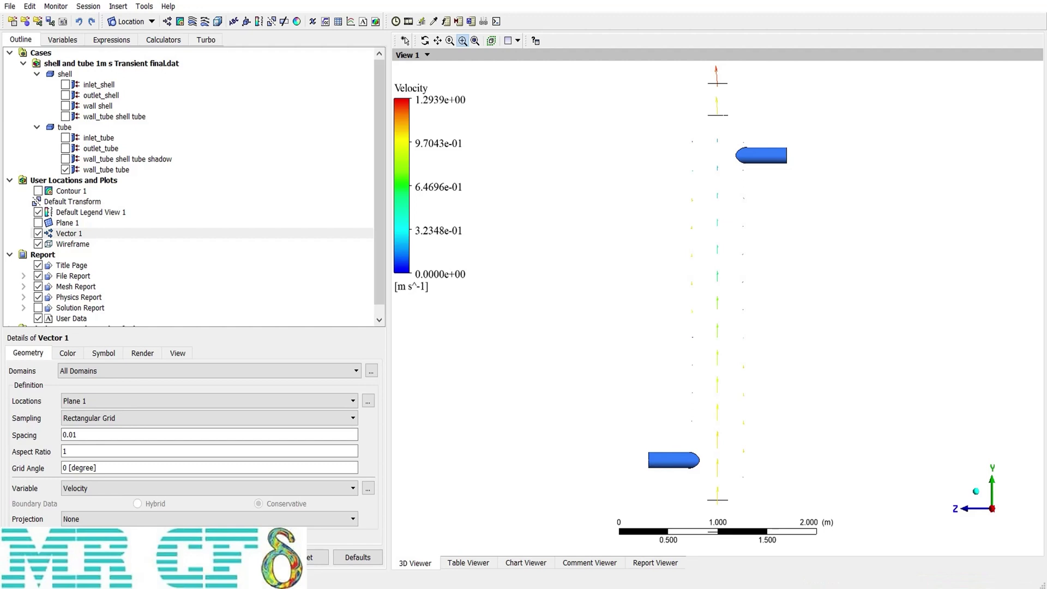
Set the vector grid spacing to 0.05 and its aspect ratio to 0.7
{"action": "double_click", "coordinate": [102, 450]}
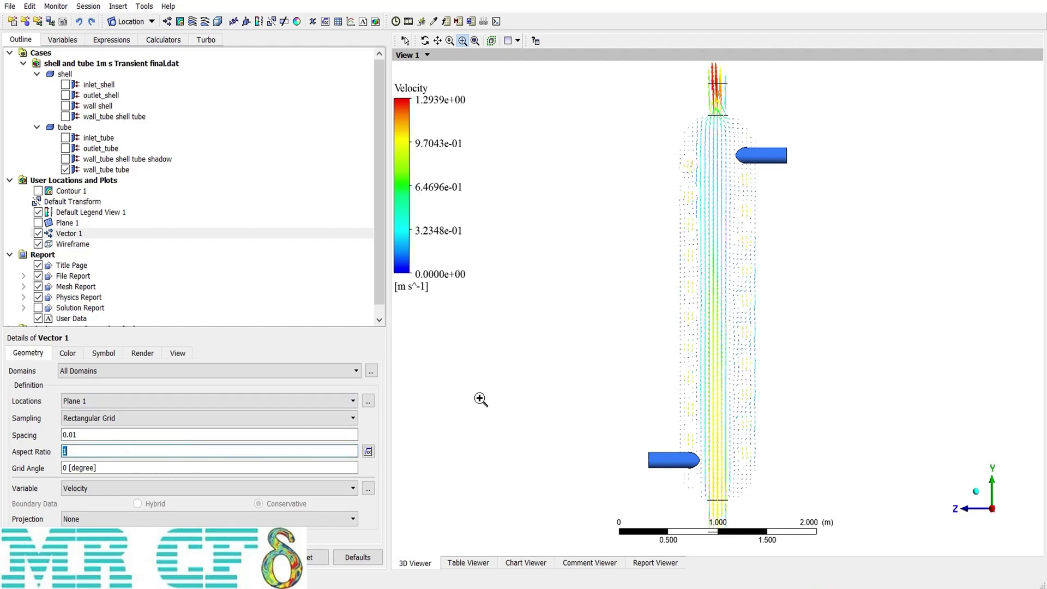
{"action": "left_click_drag", "start_coordinate": [650, 224], "coordinate": [795, 315]}
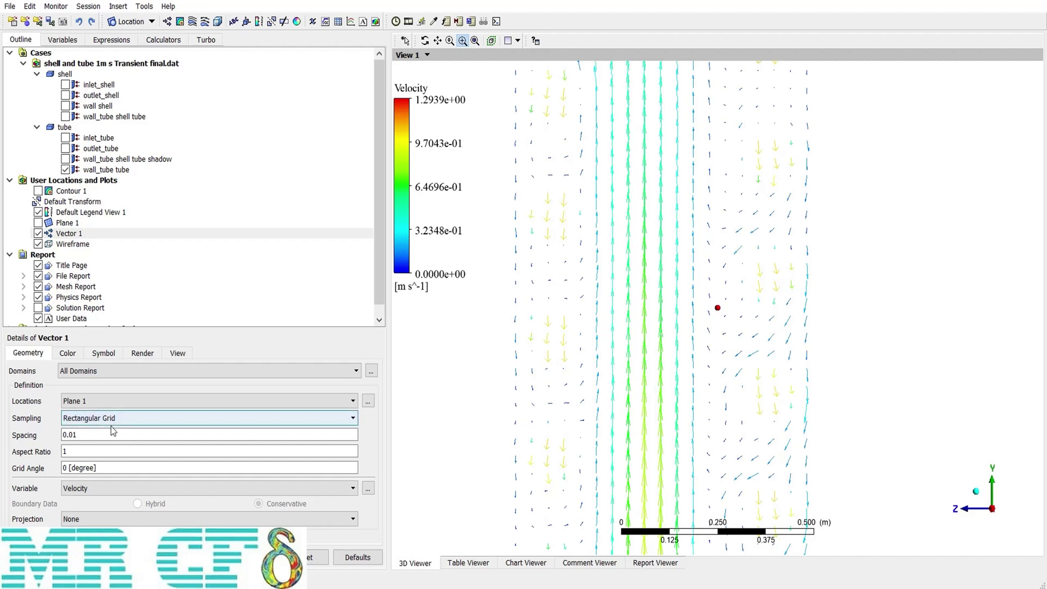
{"action": "double_click", "coordinate": [91, 436]}
{"action": "type", "text": "0.05"}
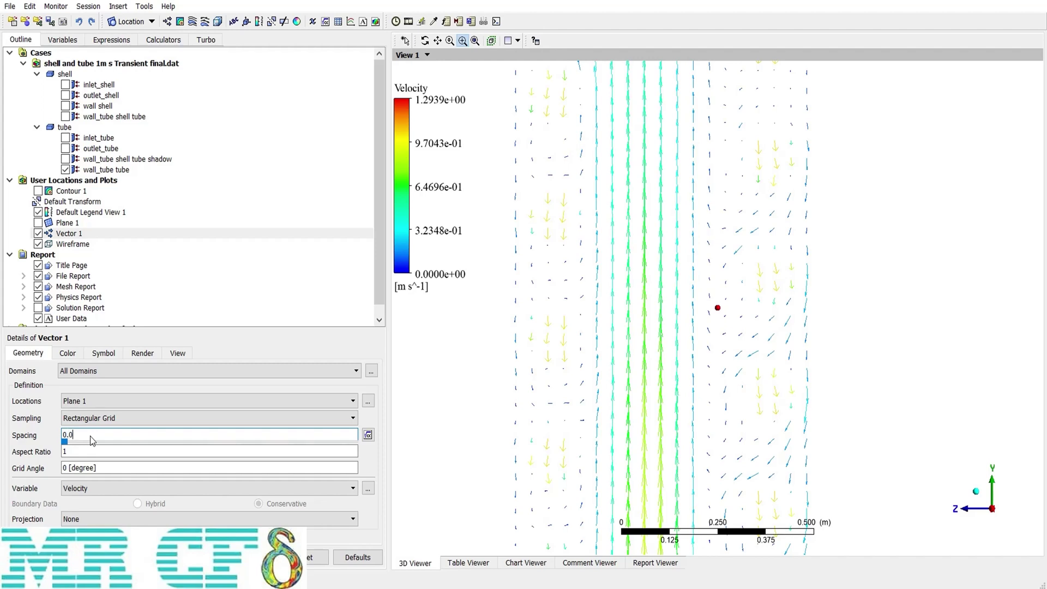
{"action": "double_click", "coordinate": [81, 452]}
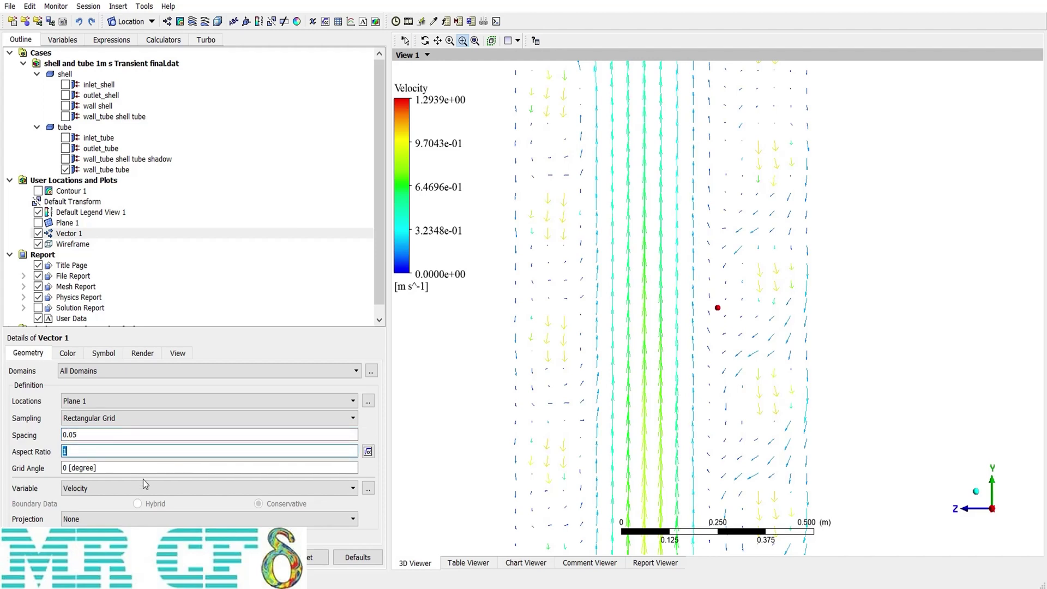
{"action": "type", "text": "0.7"}
{"action": "key", "text": "Return"}
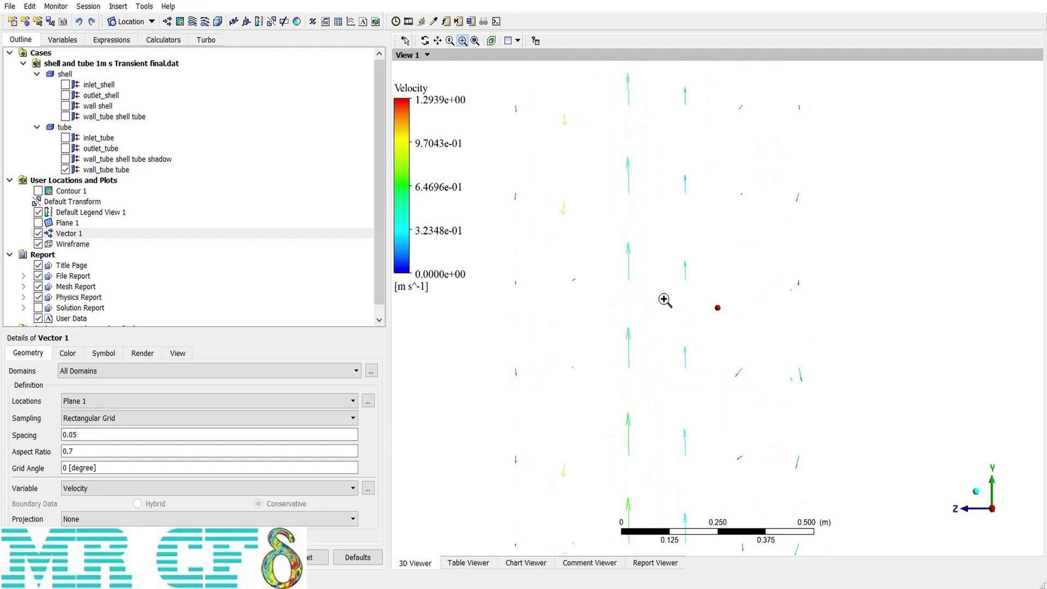
Tilt the rectangular vector grid to a 10.8 degree angle
{"action": "left_click", "coordinate": [450, 40]}
{"action": "left_click_drag", "start_coordinate": [652, 199], "coordinate": [649, 305]}
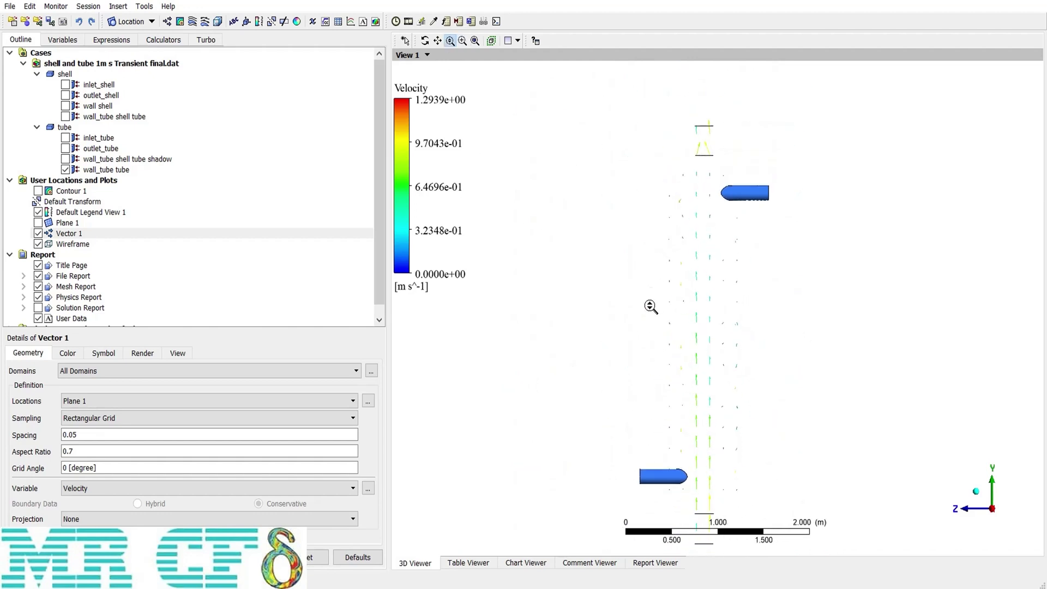
{"action": "left_click", "coordinate": [106, 470]}
{"action": "left_click_drag", "start_coordinate": [130, 470], "coordinate": [196, 476]}
{"action": "key", "text": "Return"}
Switch sampling to Vertex and try reduction factors 1.5 and 5
{"action": "left_click", "coordinate": [109, 417]}
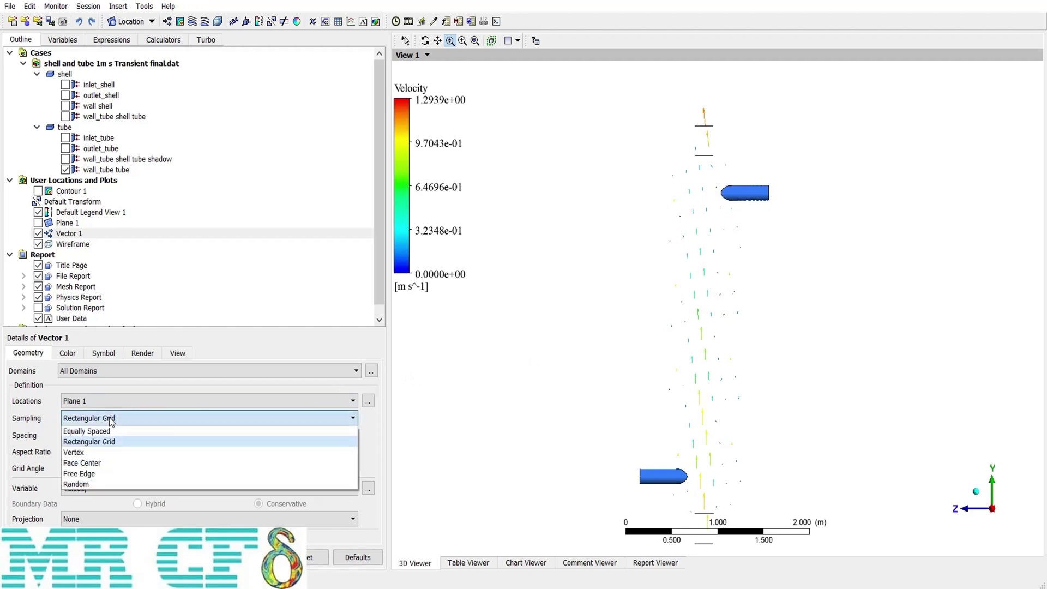
{"action": "left_click", "coordinate": [81, 452]}
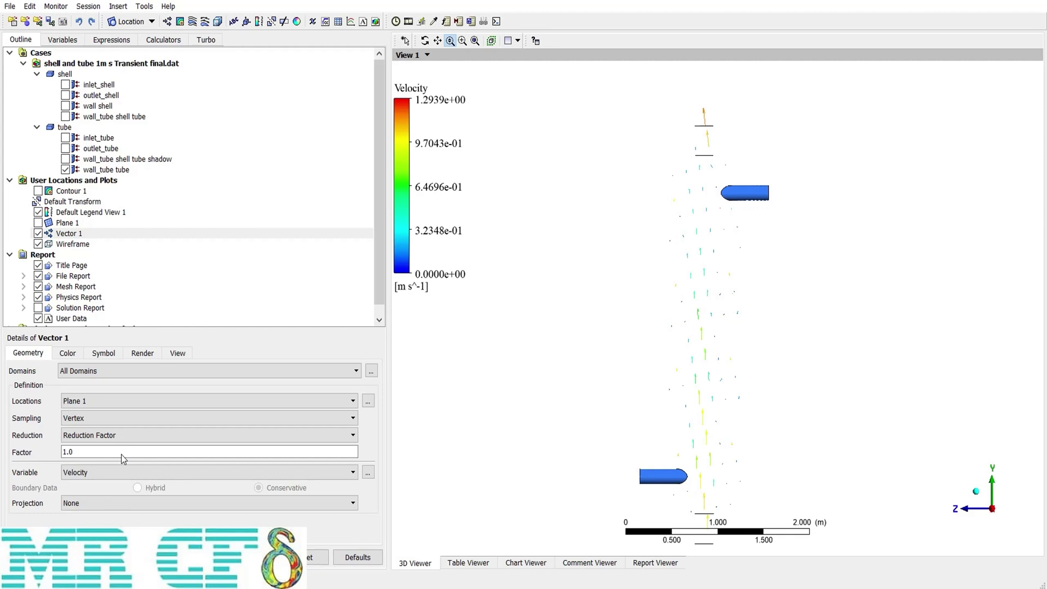
{"action": "key", "text": "Return"}
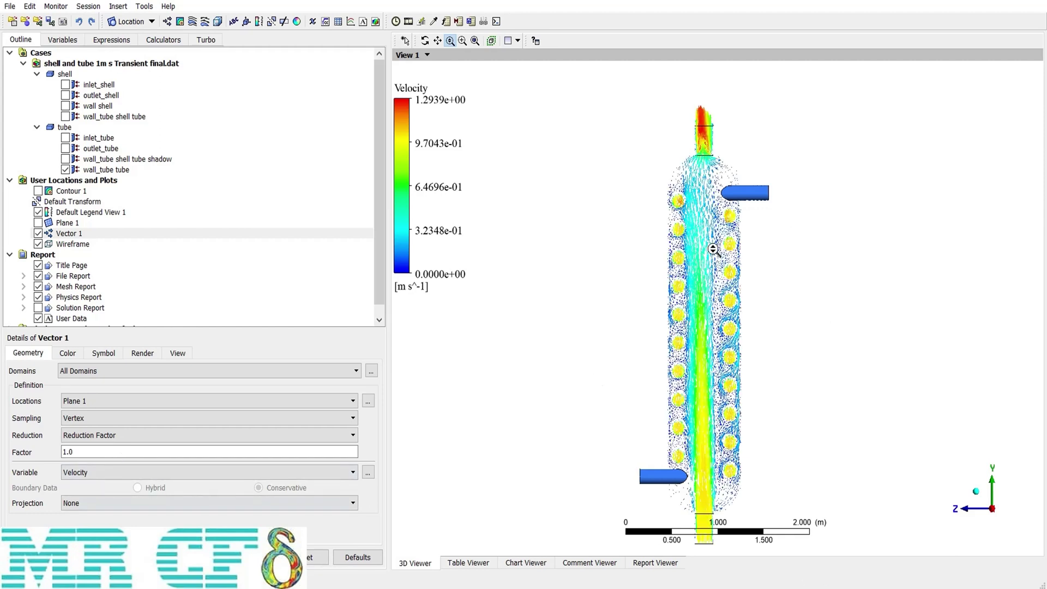
{"action": "left_click", "coordinate": [95, 449]}
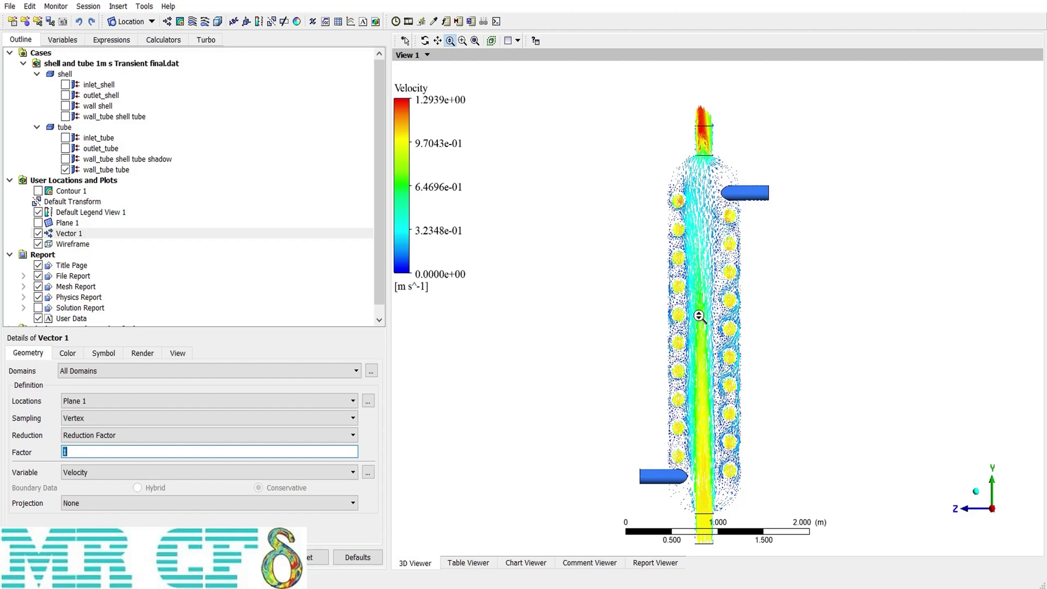
{"action": "type", "text": "0.7"}
{"action": "key", "text": "Return"}
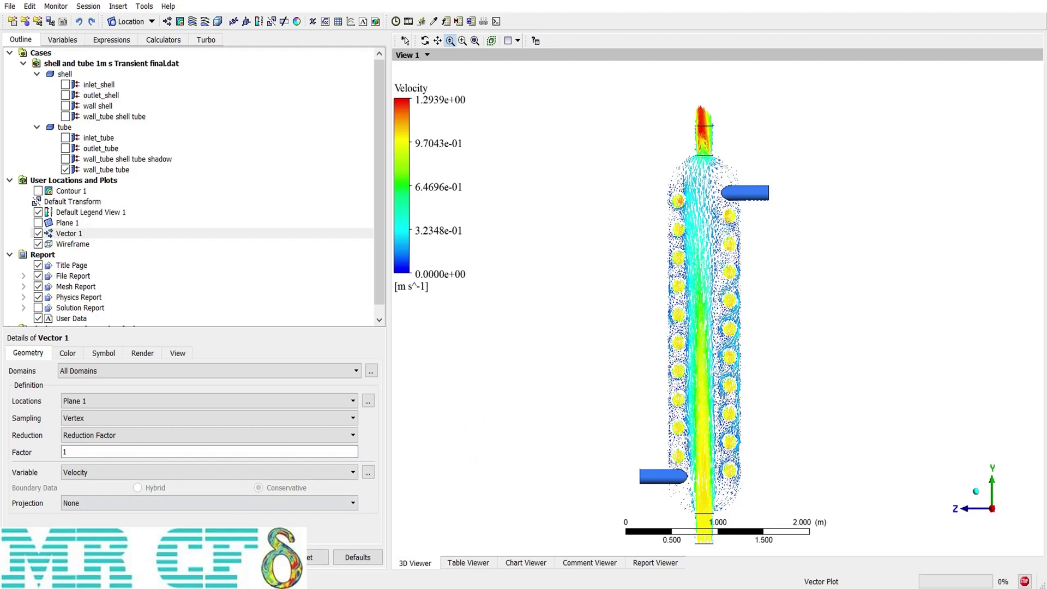
{"action": "double_click", "coordinate": [72, 454]}
{"action": "type", "text": "1."}
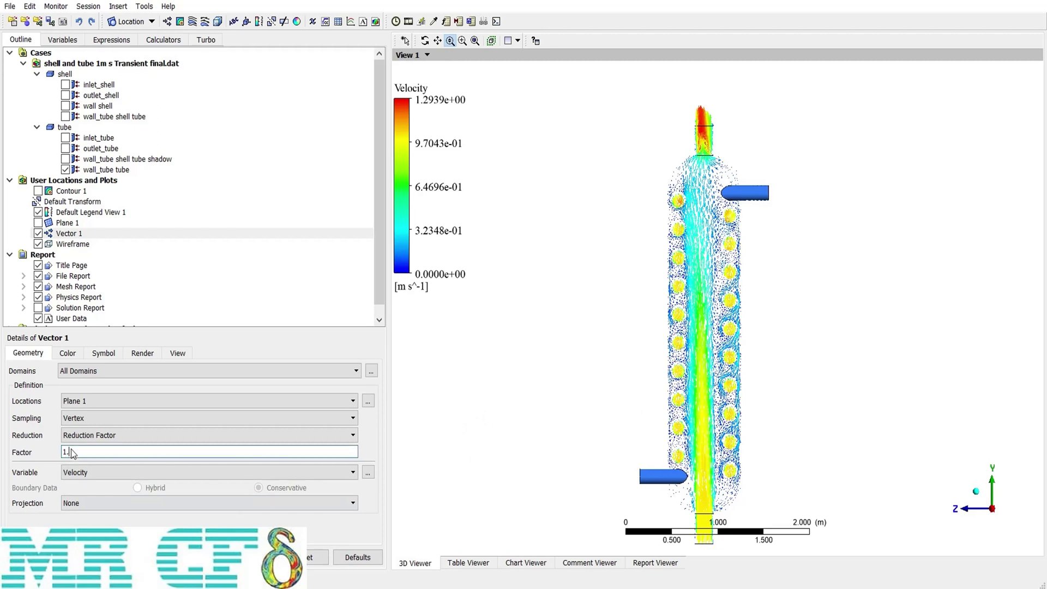
{"action": "type", "text": "5"}
{"action": "key", "text": "Return"}
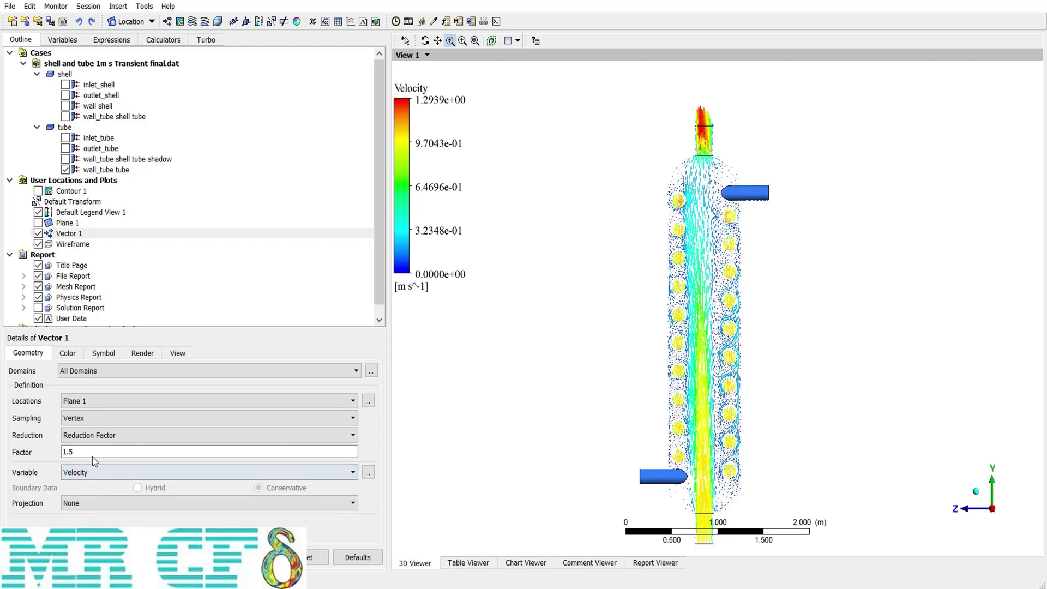
{"action": "double_click", "coordinate": [68, 452]}
{"action": "type", "text": "5"}
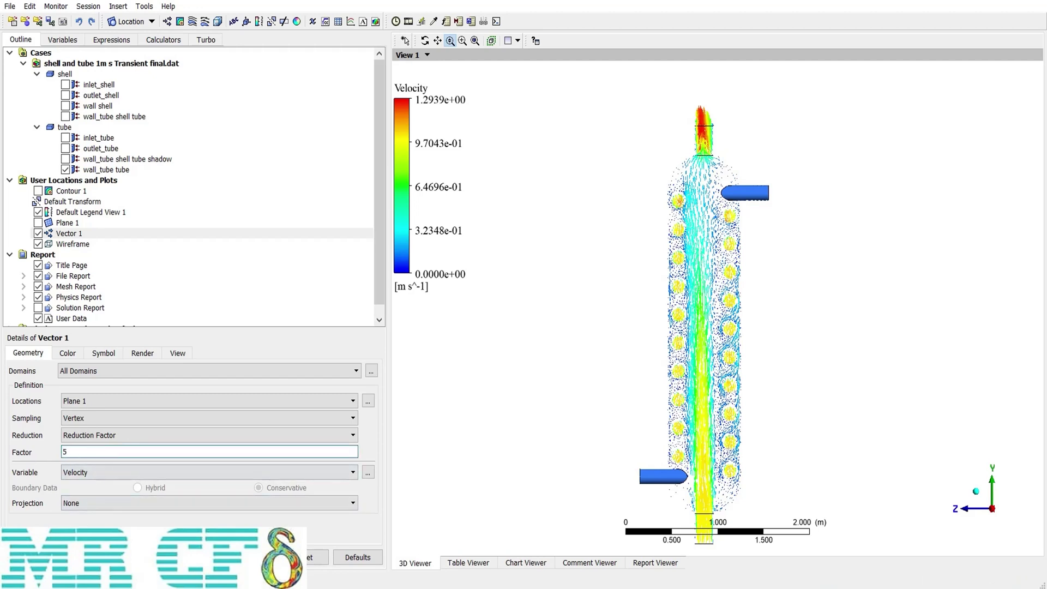
{"action": "key", "text": "Return"}
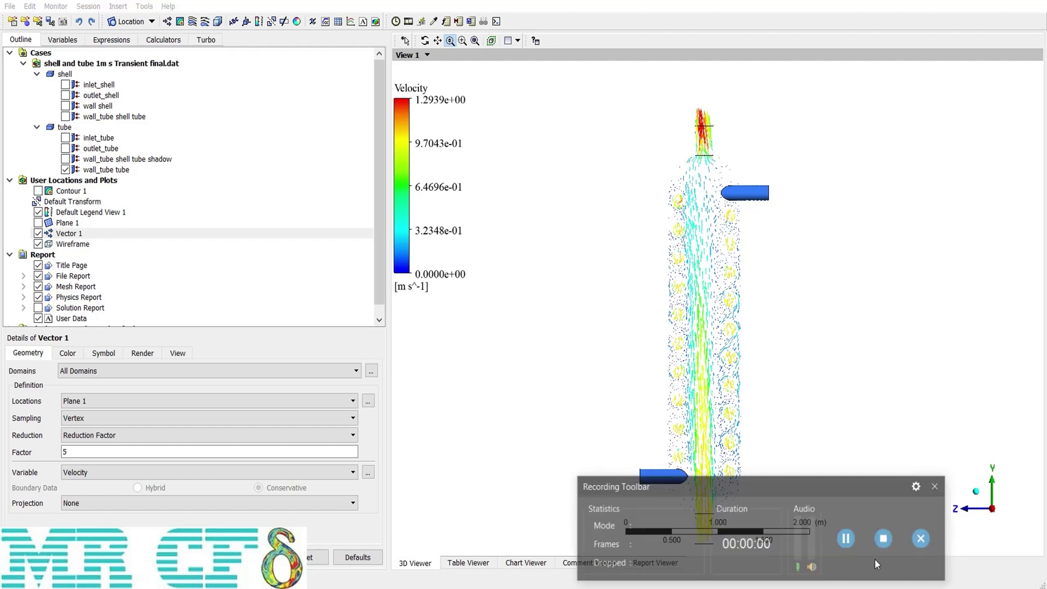
Try Face Center and Free Edge sampling, then switch to Random sampling
{"action": "left_click", "coordinate": [65, 418]}
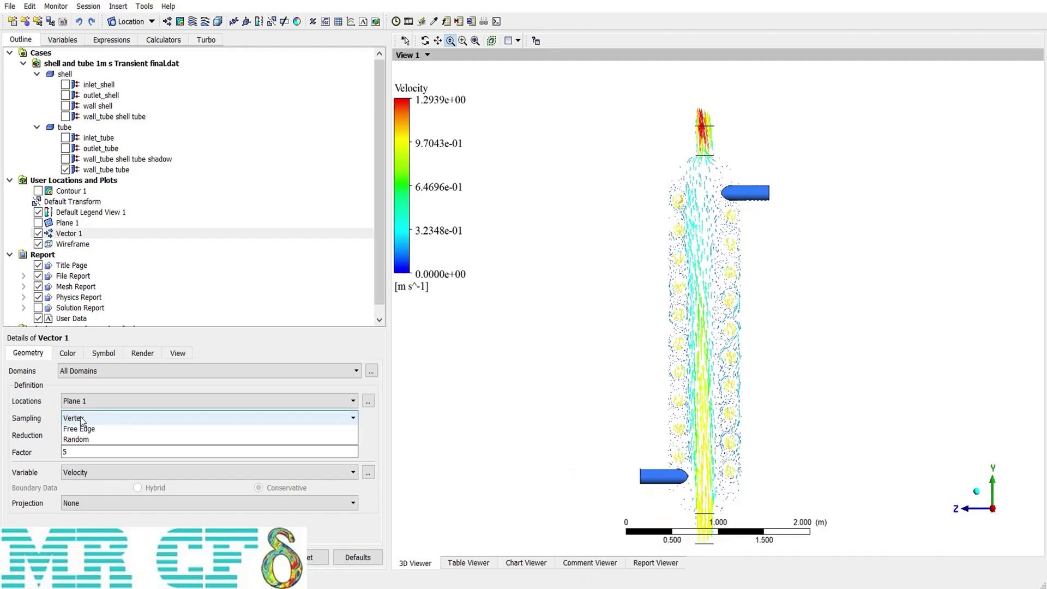
{"action": "left_click", "coordinate": [85, 463]}
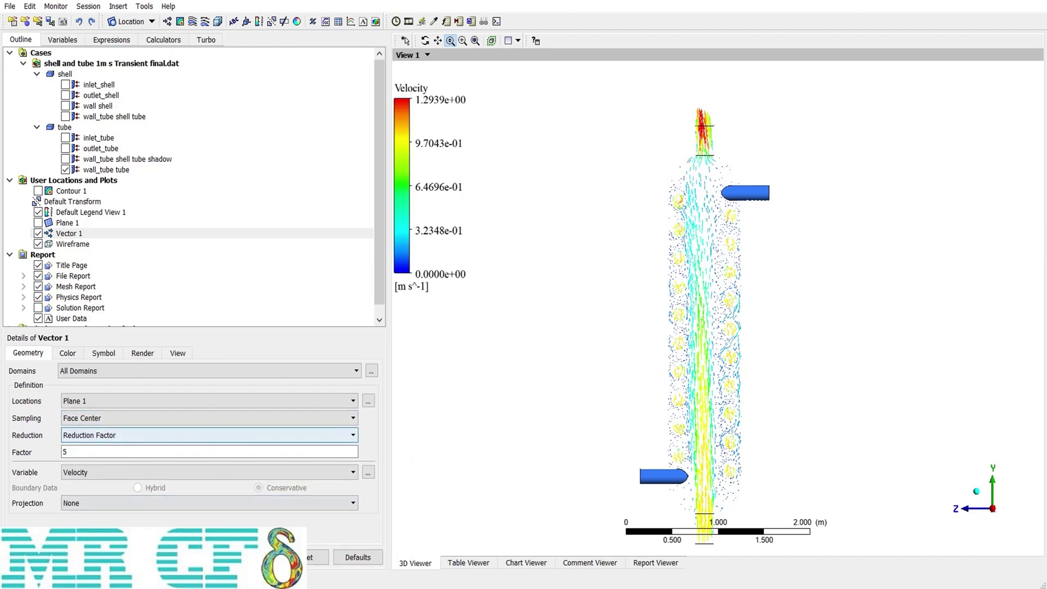
{"action": "left_click", "coordinate": [256, 557]}
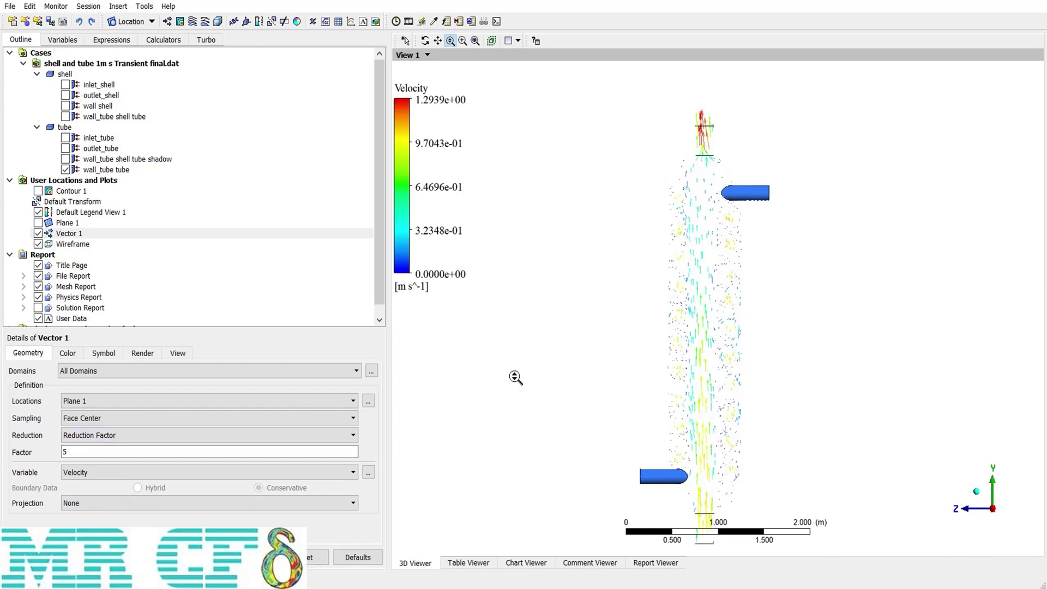
{"action": "left_click_drag", "start_coordinate": [85, 452], "coordinate": [46, 457]}
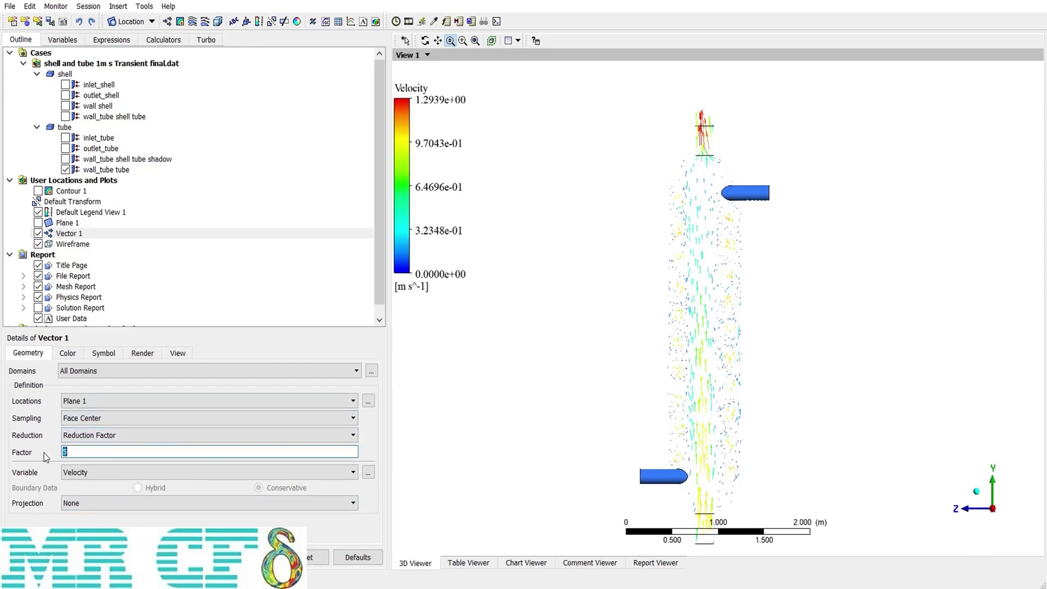
{"action": "left_click", "coordinate": [86, 419]}
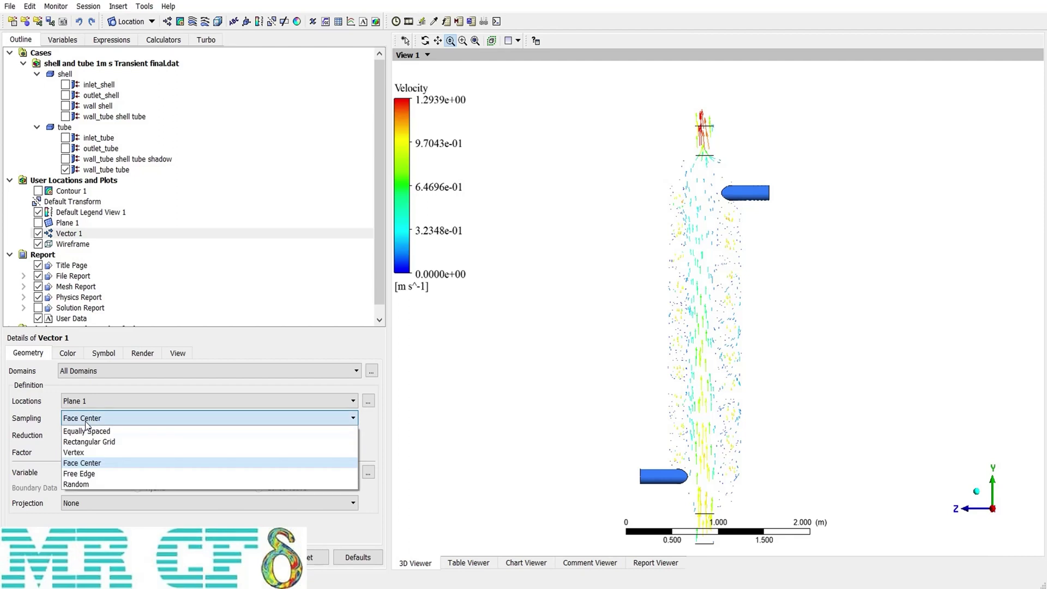
{"action": "left_click", "coordinate": [102, 475]}
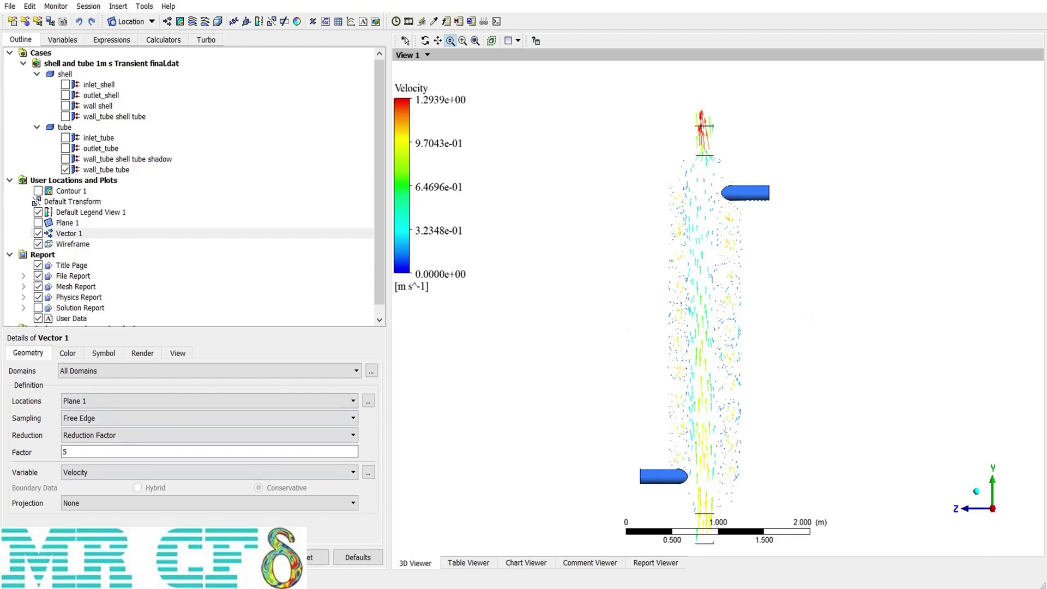
{"action": "left_click", "coordinate": [256, 557]}
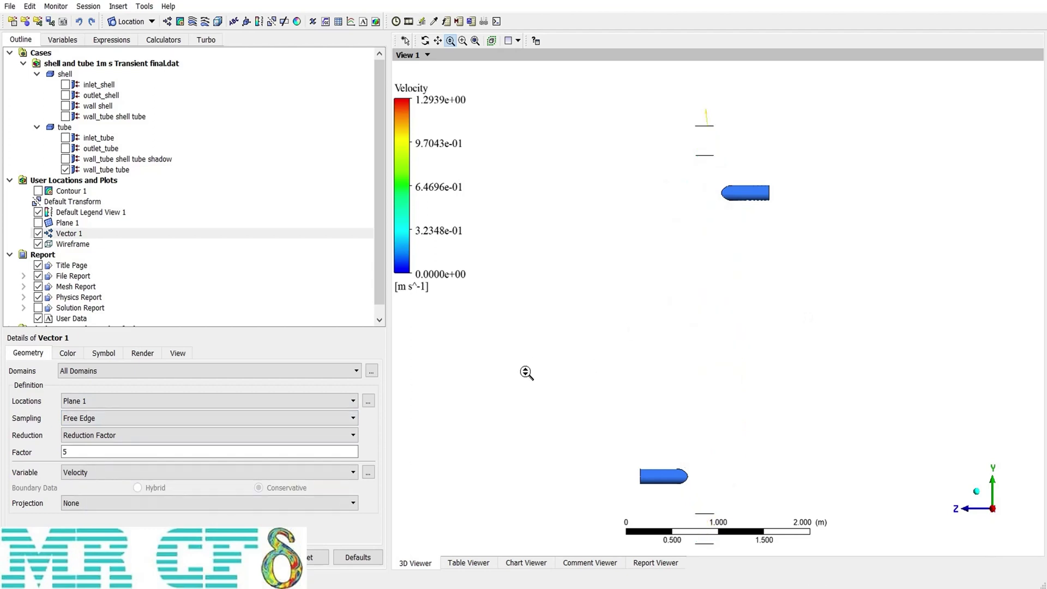
{"action": "left_click", "coordinate": [93, 423]}
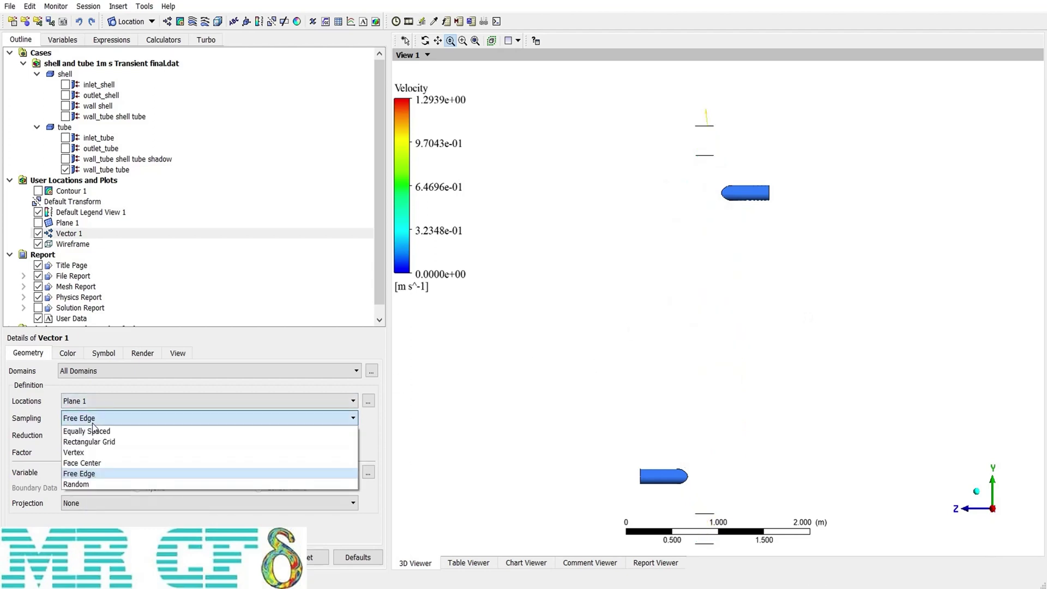
{"action": "left_click", "coordinate": [139, 484]}
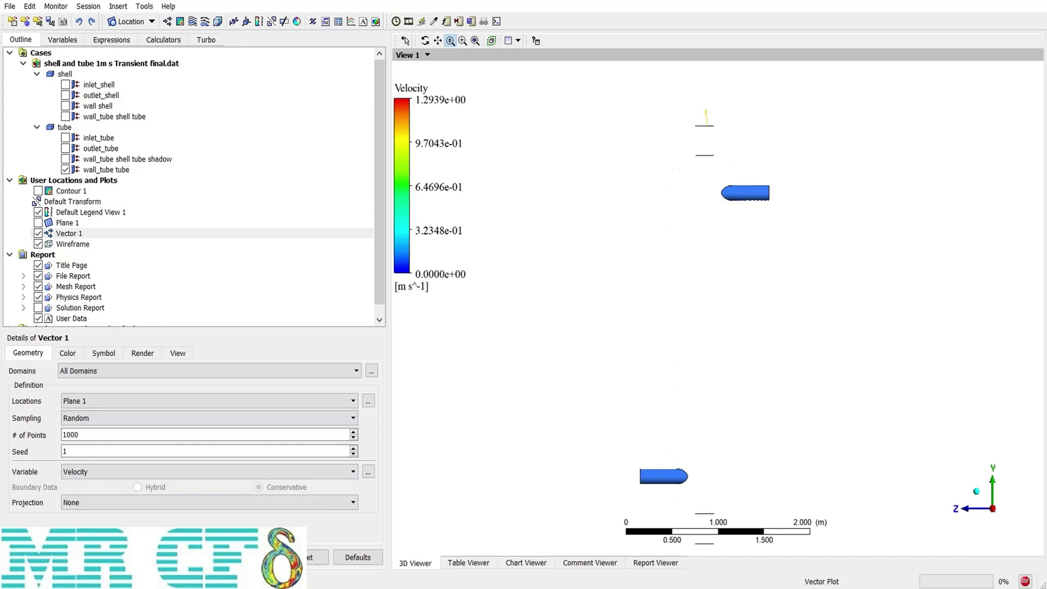
Apply a Coordinate Frame projection to Vector 1 and view it isometrically
{"action": "left_click", "coordinate": [94, 507]}
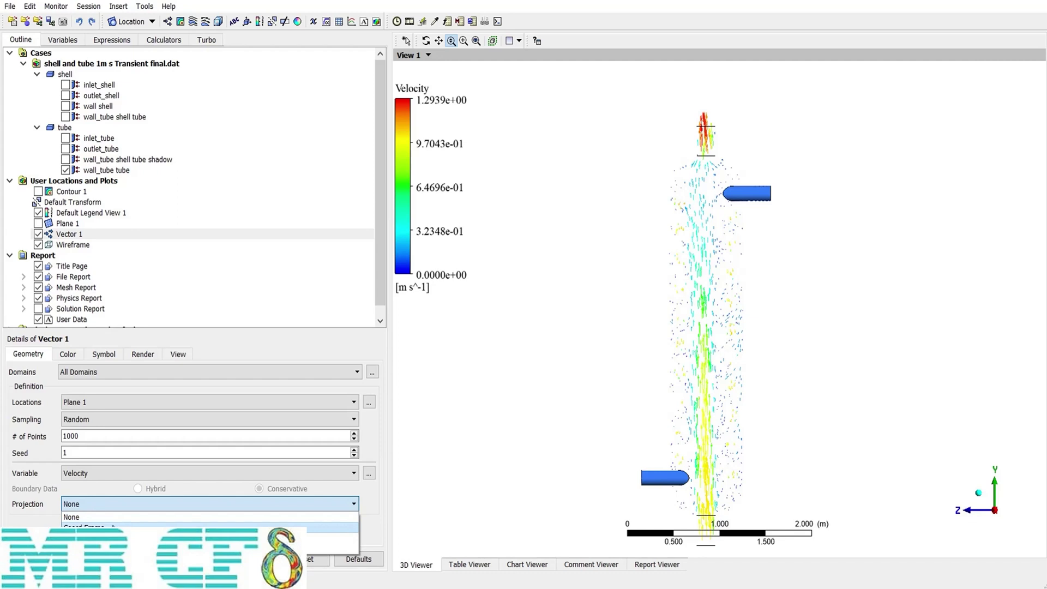
{"action": "left_click", "coordinate": [87, 527]}
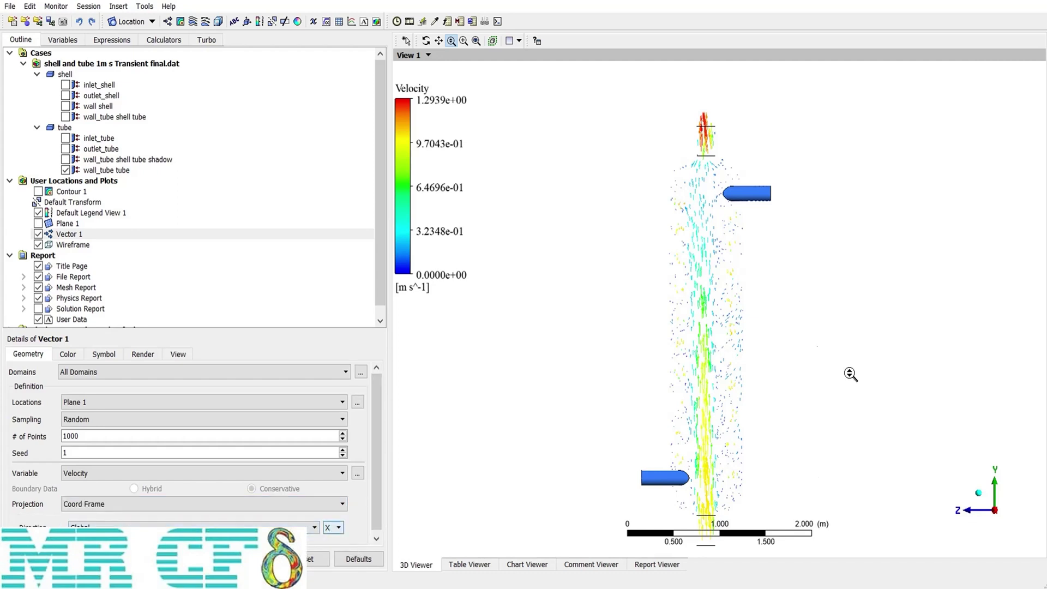
{"action": "left_click", "coordinate": [978, 493]}
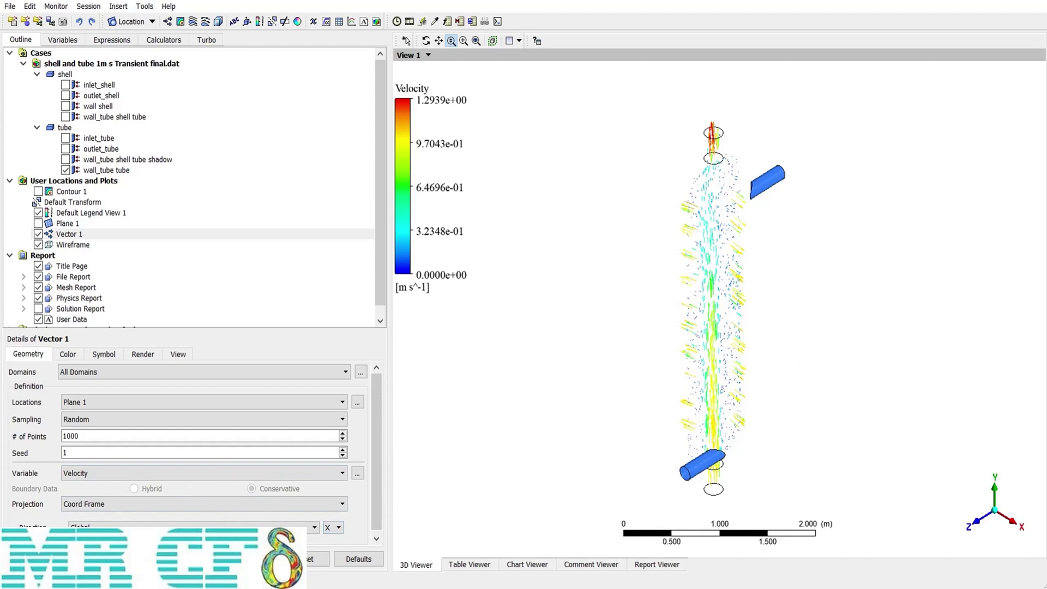
{"action": "left_click", "coordinate": [267, 559]}
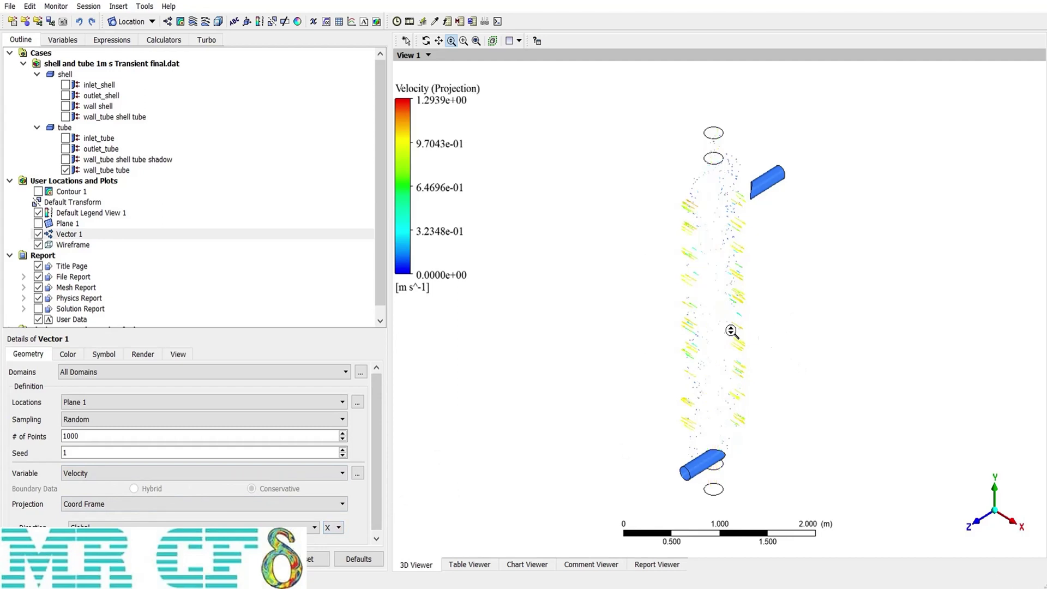
Switch the vector projection to Normal and inspect it along the Z axis
{"action": "left_click", "coordinate": [110, 509]}
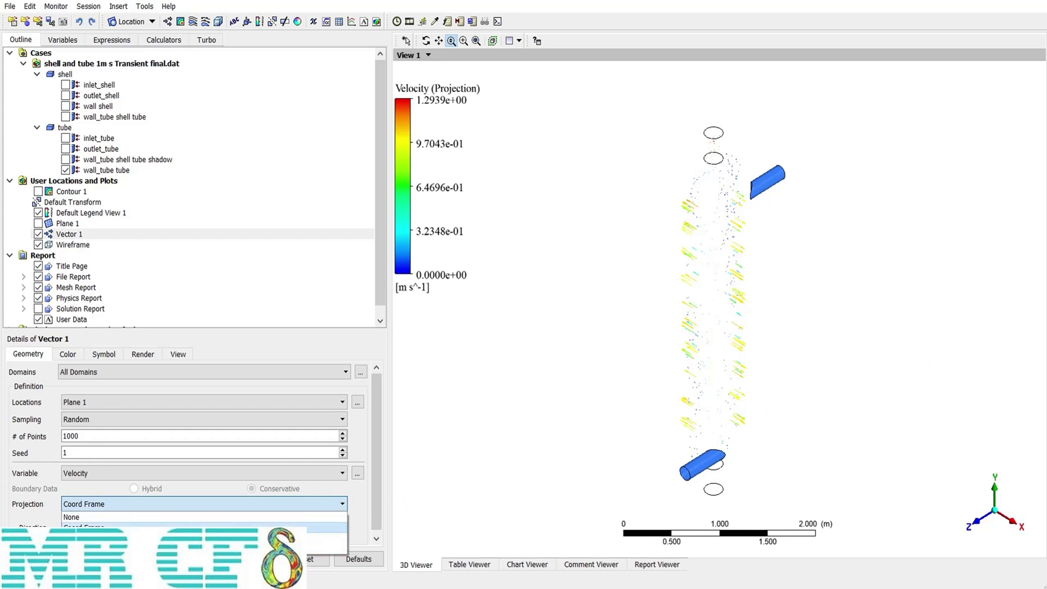
{"action": "left_click", "coordinate": [326, 539]}
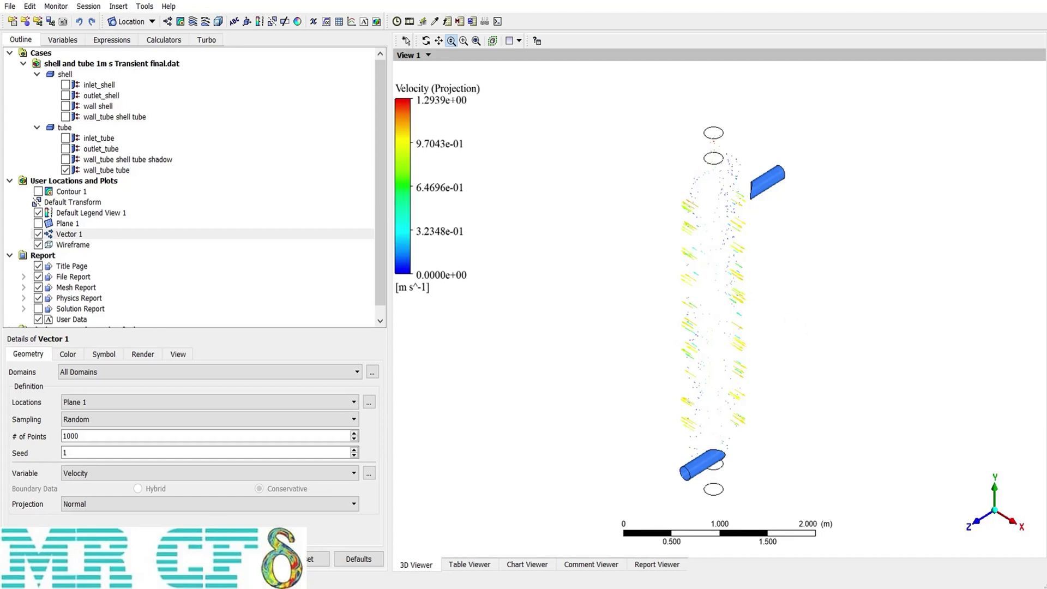
{"action": "left_click", "coordinate": [982, 516]}
{"action": "scroll", "coordinate": [751, 278], "scroll_direction": "up", "scroll_amount": 5}
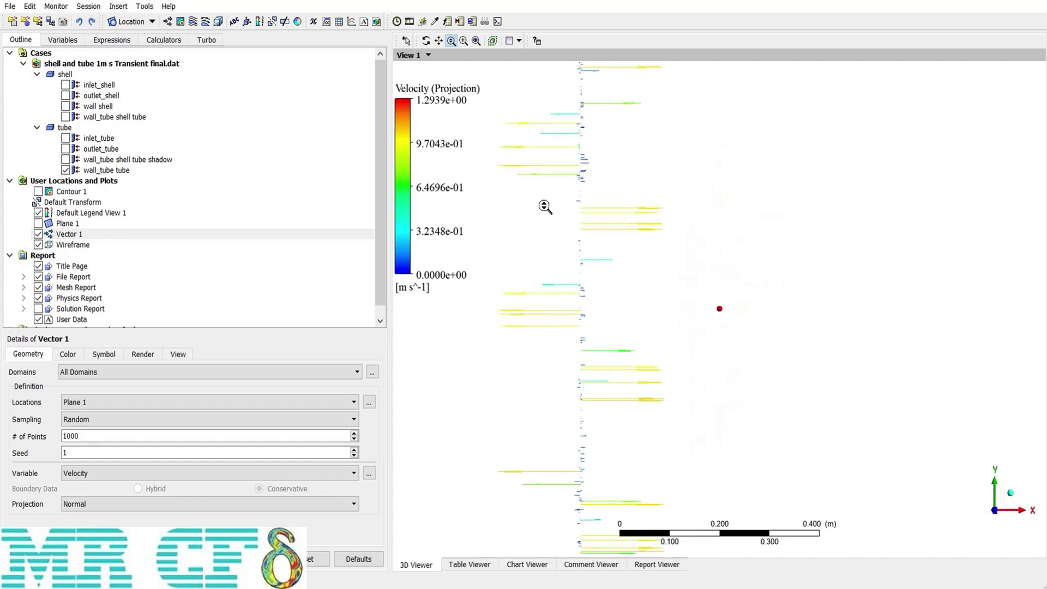
{"action": "left_click", "coordinate": [1011, 493]}
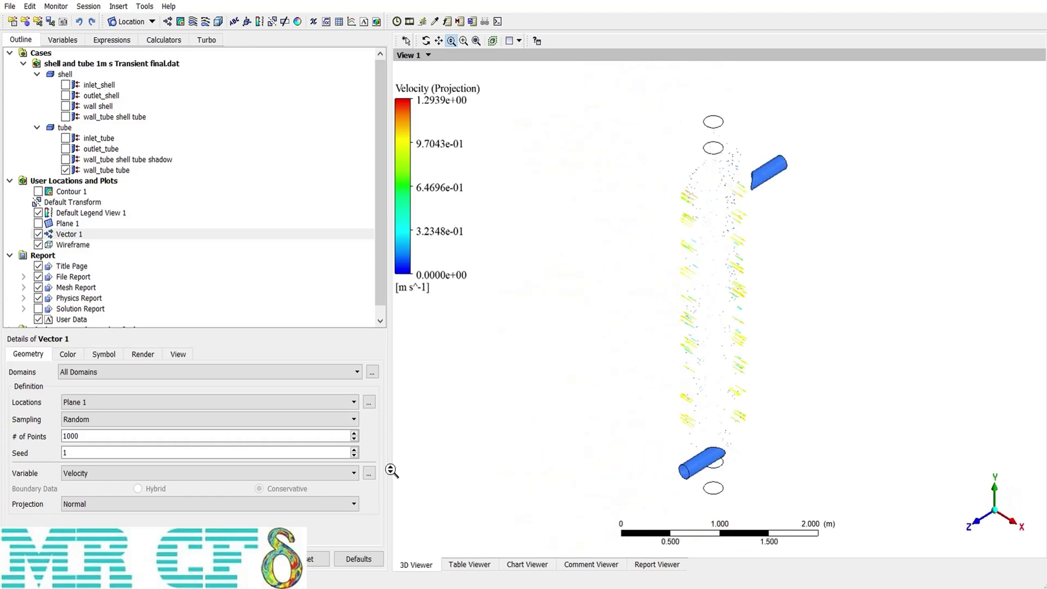
Set the projection to Tangential, view along the X axis, and zoom onto the tube
{"action": "left_click", "coordinate": [127, 505]}
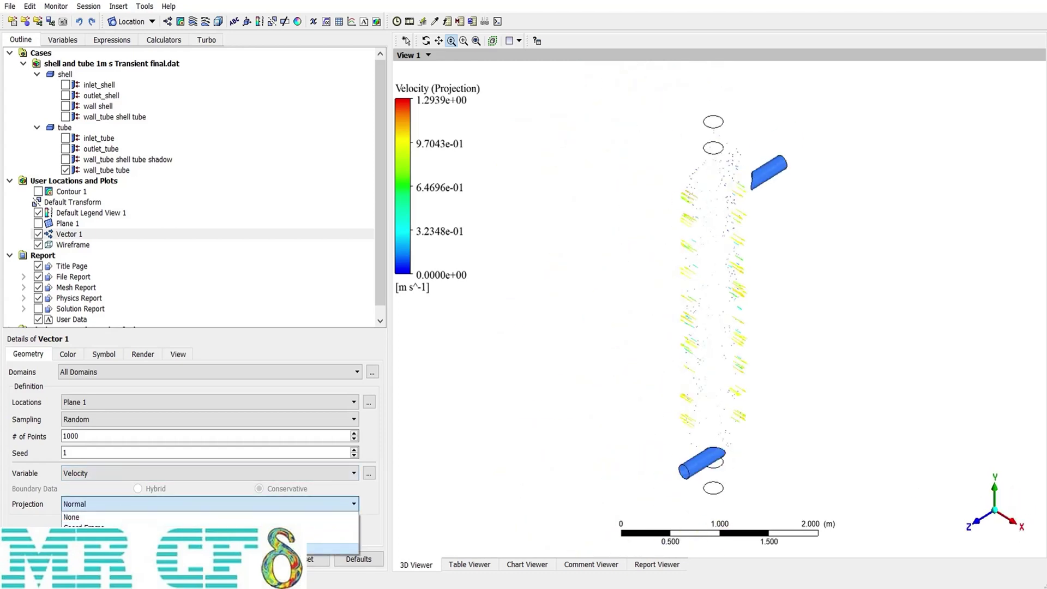
{"action": "left_click", "coordinate": [327, 548]}
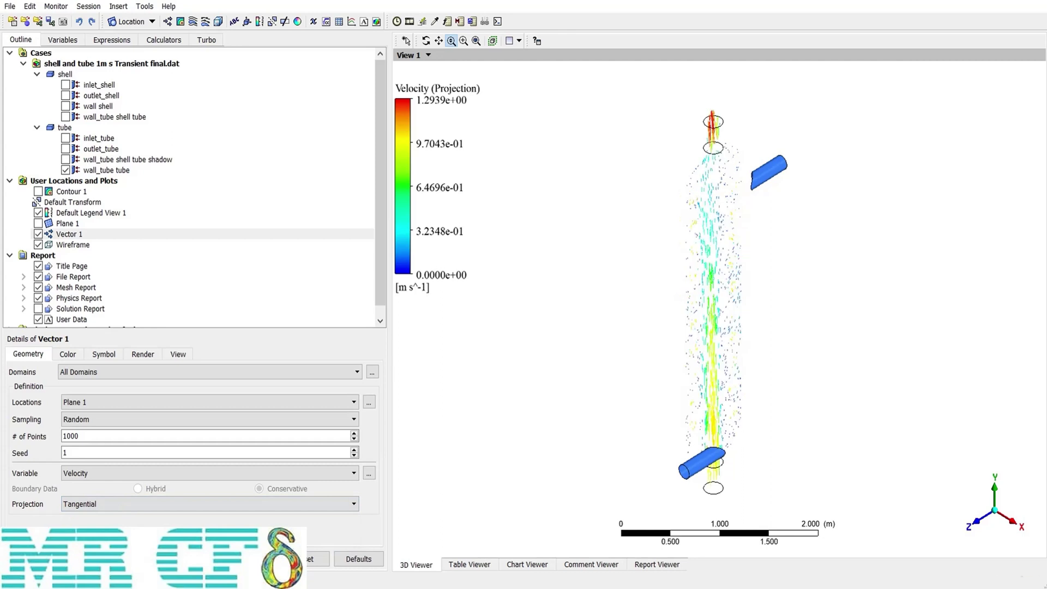
{"action": "left_click", "coordinate": [1016, 524]}
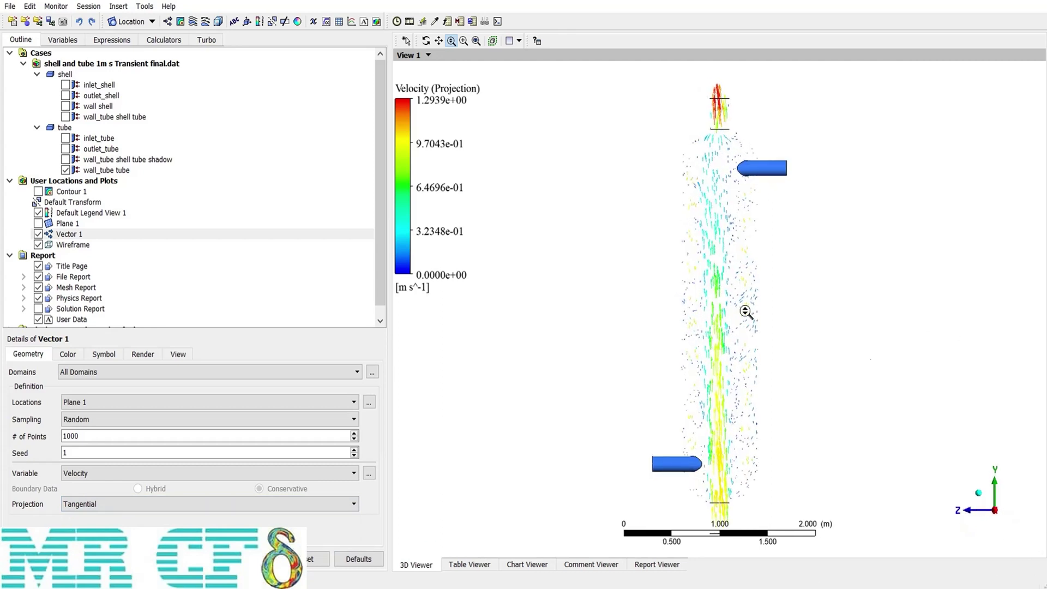
{"action": "left_click_drag", "start_coordinate": [689, 223], "coordinate": [800, 320]}
Colour Vector 1 by variable, trying Pressure first
{"action": "left_click", "coordinate": [69, 233]}
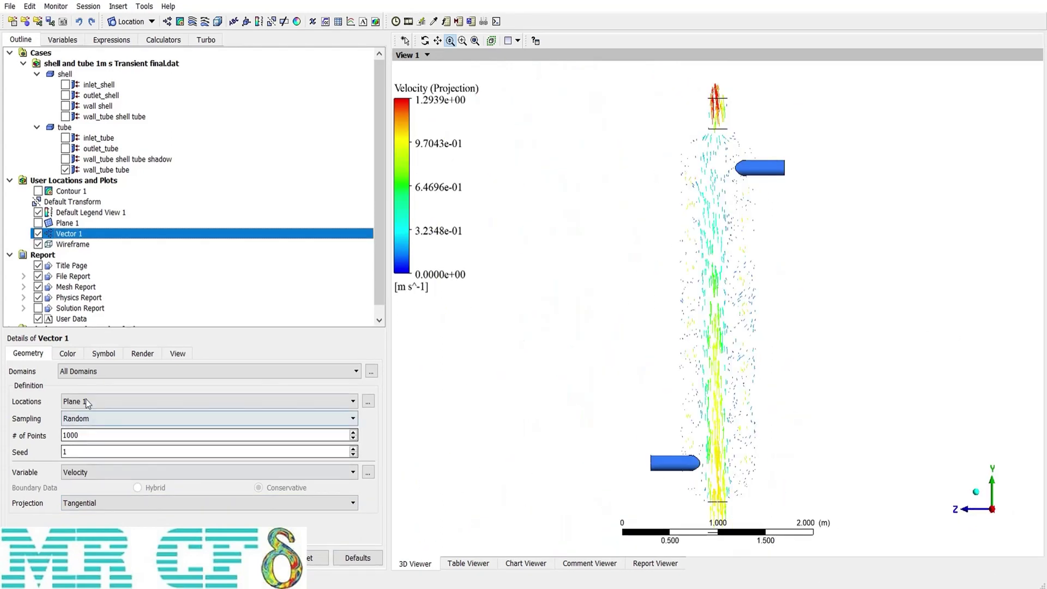
{"action": "left_click", "coordinate": [68, 354]}
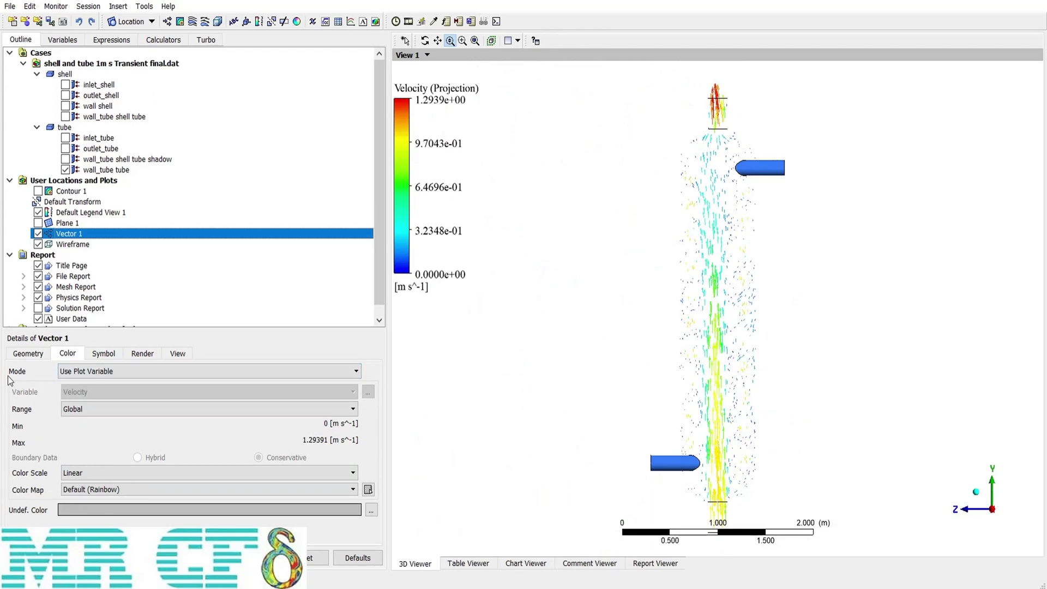
{"action": "left_click", "coordinate": [128, 374]}
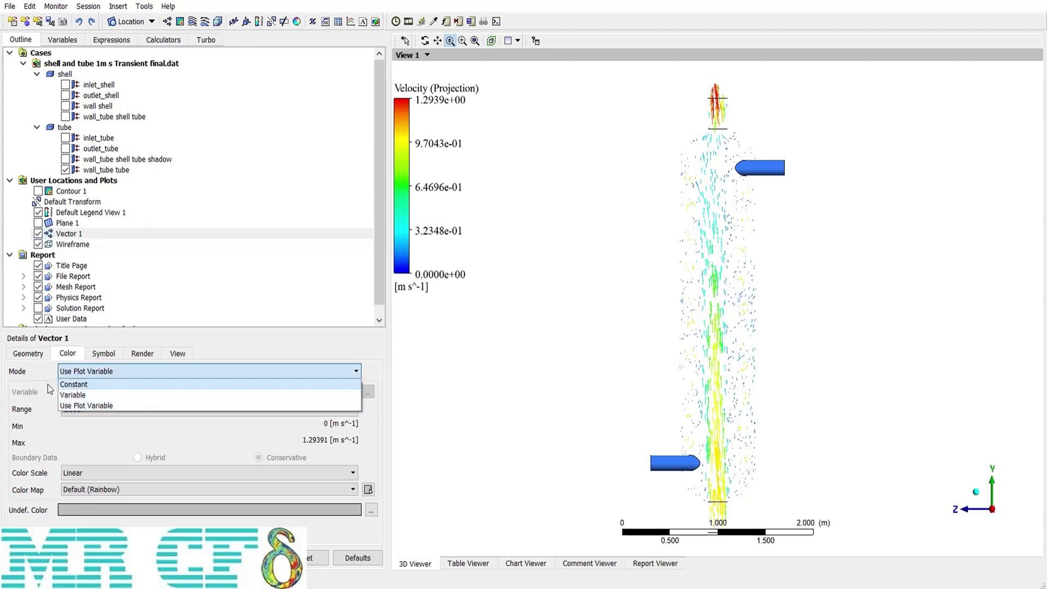
{"action": "left_click", "coordinate": [98, 396]}
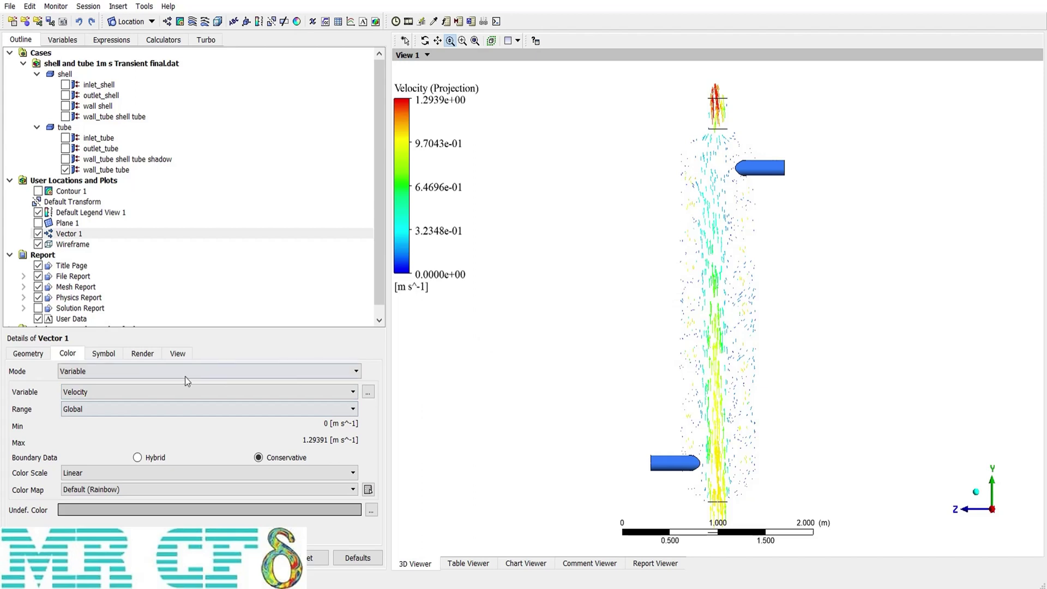
{"action": "left_click", "coordinate": [116, 390]}
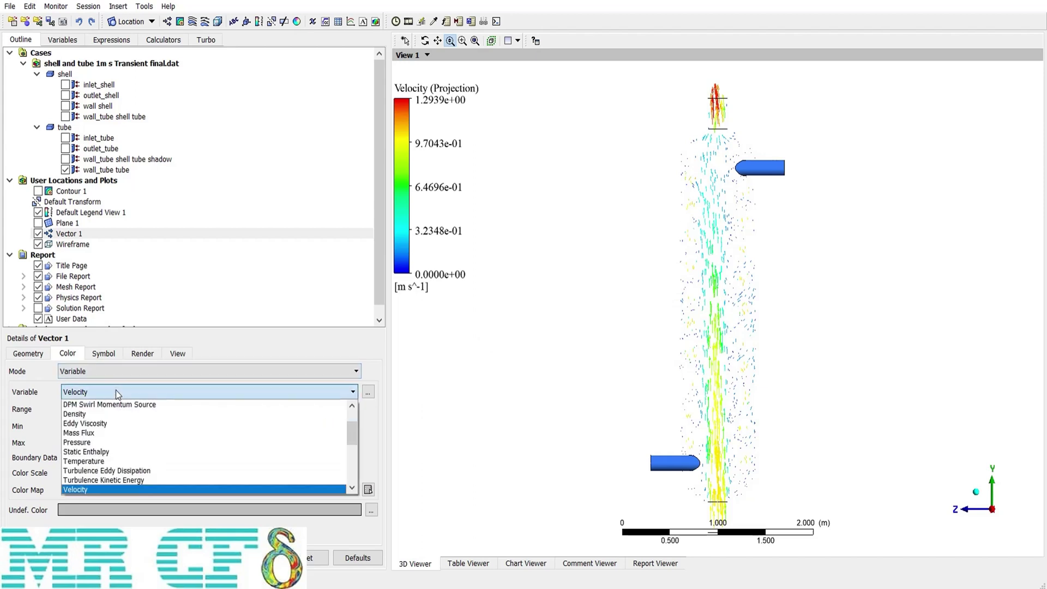
{"action": "left_click", "coordinate": [98, 442]}
{"action": "left_click", "coordinate": [273, 557]}
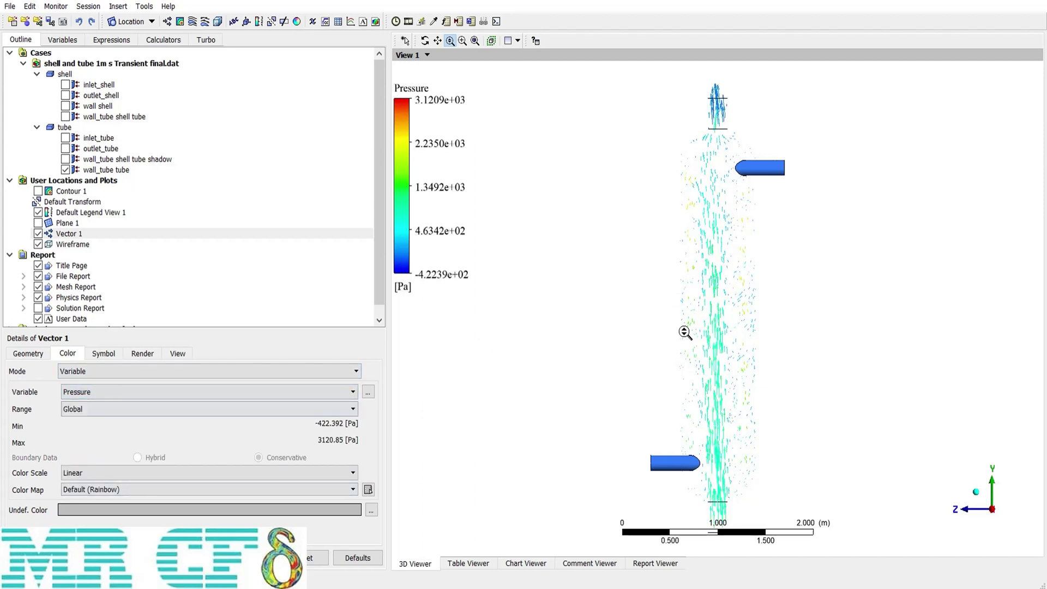
Switch the colouring variable back to Velocity with a Local range
{"action": "left_click", "coordinate": [127, 392]}
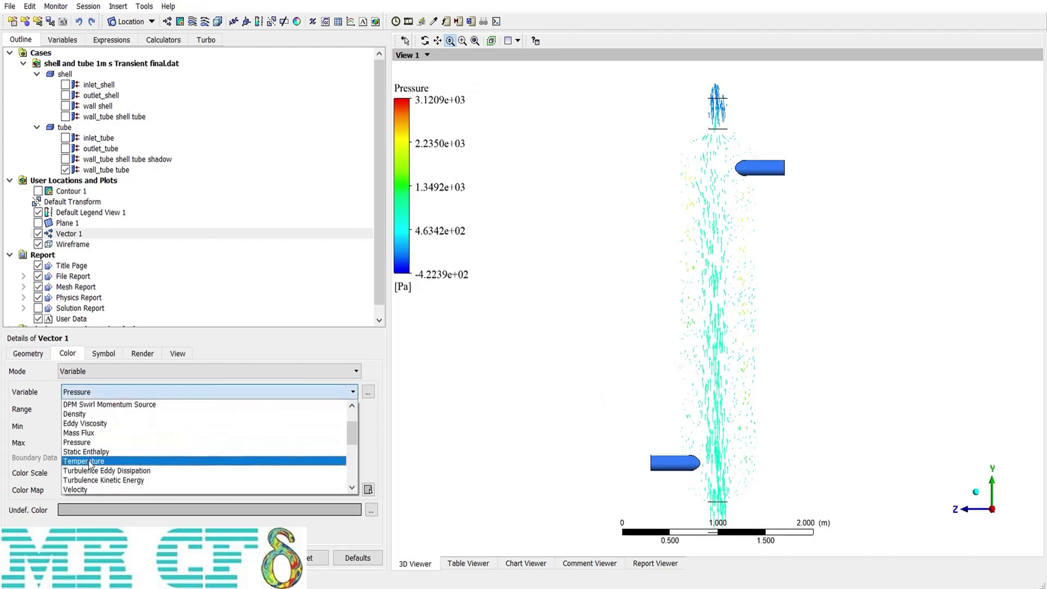
{"action": "left_click", "coordinate": [95, 489]}
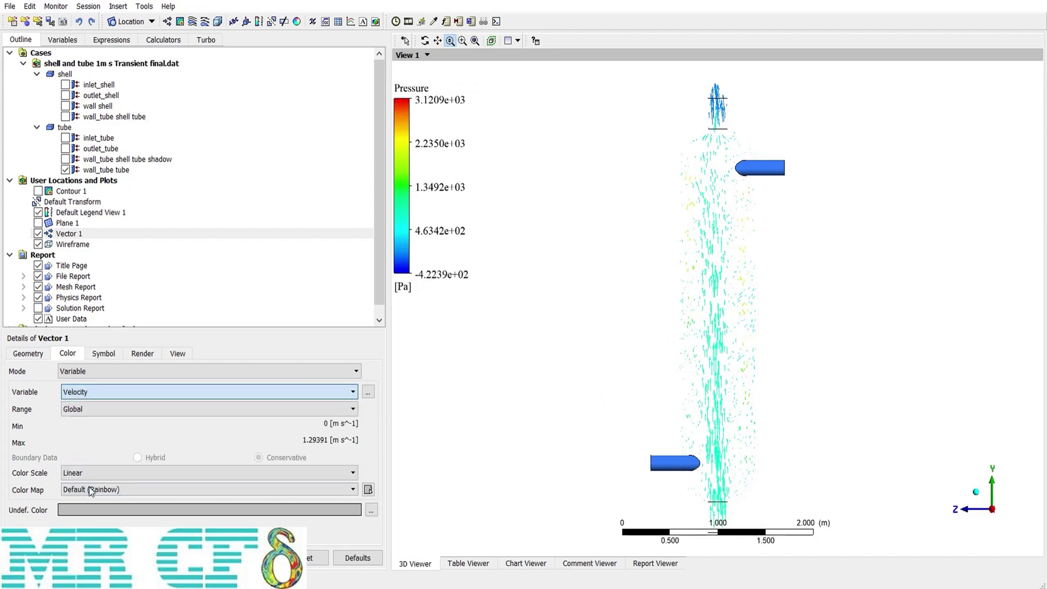
{"action": "left_click", "coordinate": [253, 557]}
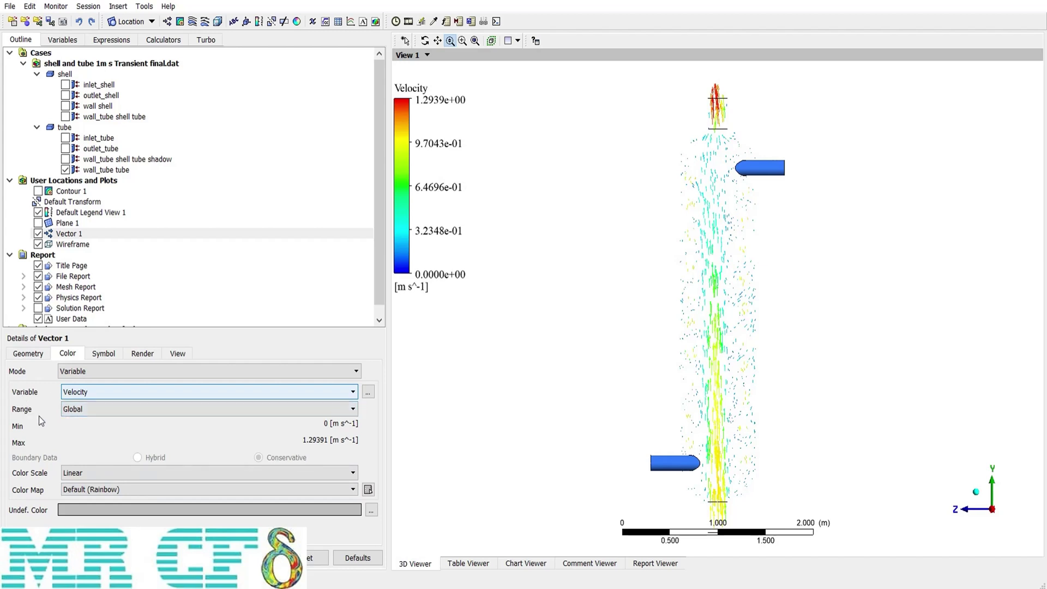
{"action": "left_click", "coordinate": [94, 410]}
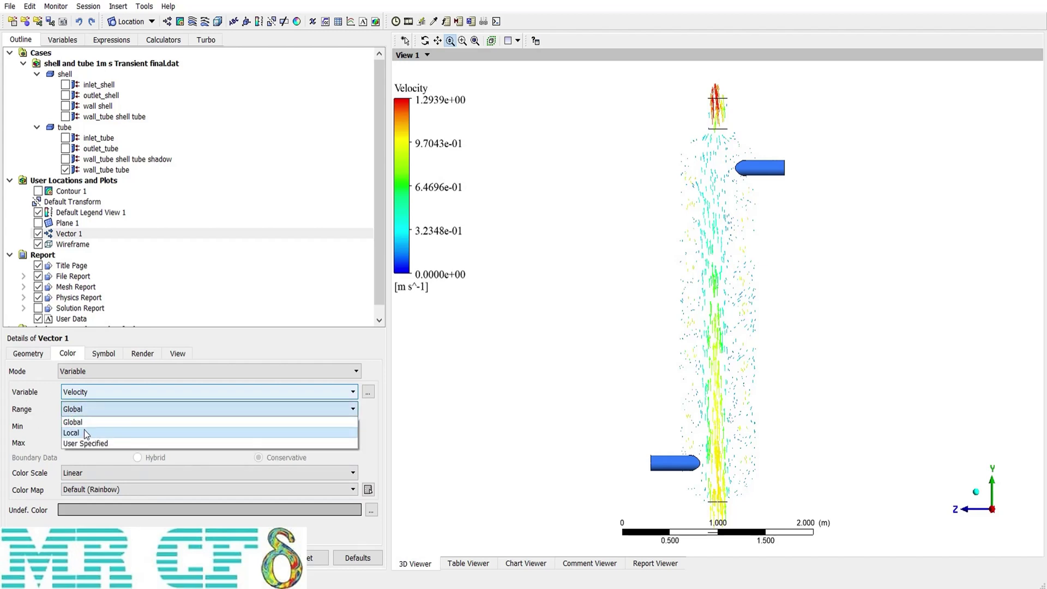
{"action": "left_click", "coordinate": [84, 429]}
{"action": "left_click", "coordinate": [254, 558]}
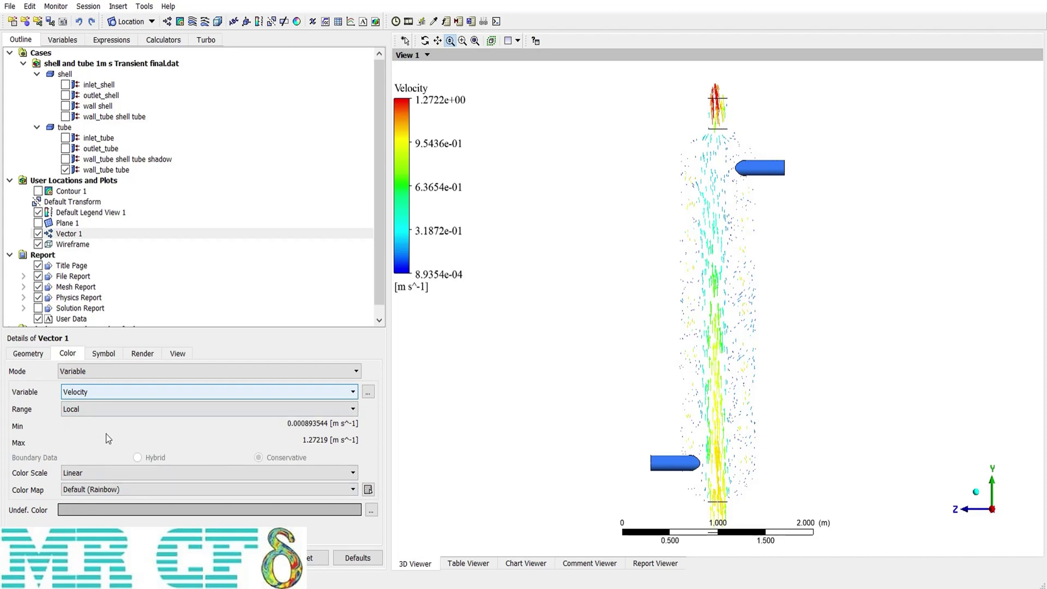
{"action": "left_click", "coordinate": [112, 472]}
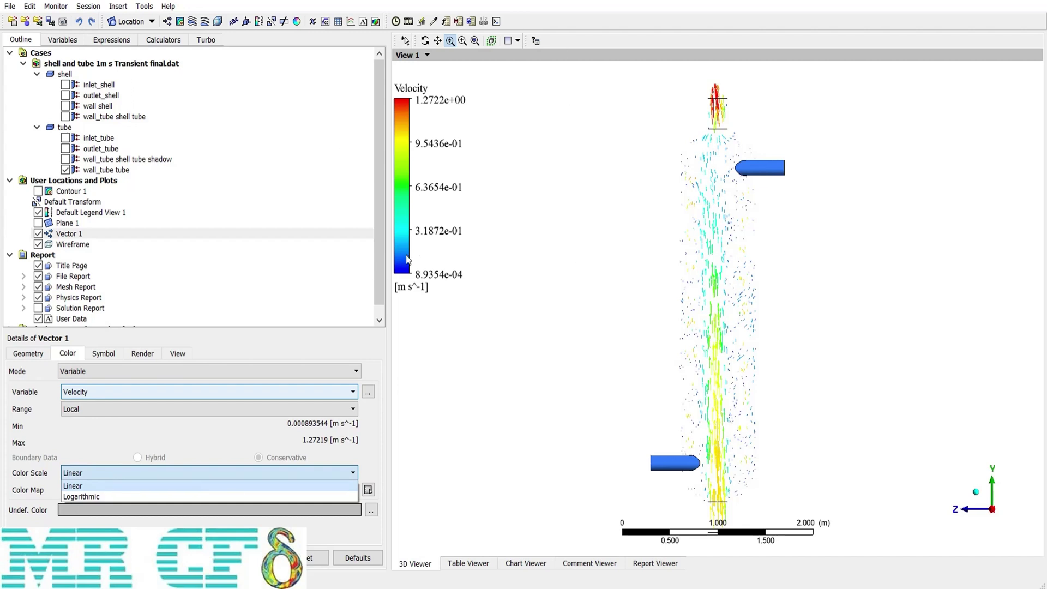
{"action": "left_click", "coordinate": [94, 496]}
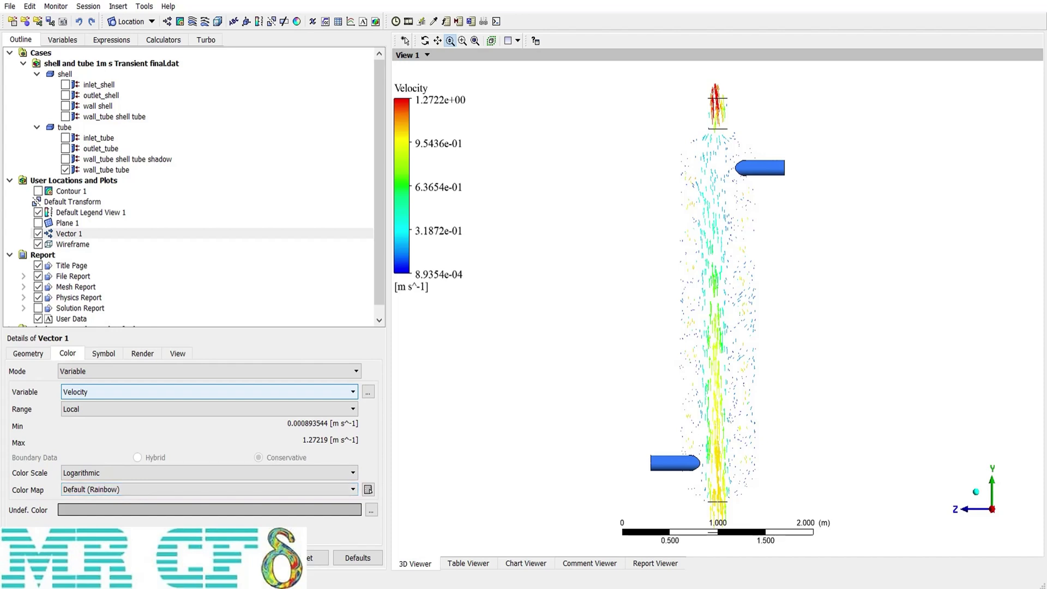
{"action": "left_click", "coordinate": [98, 474]}
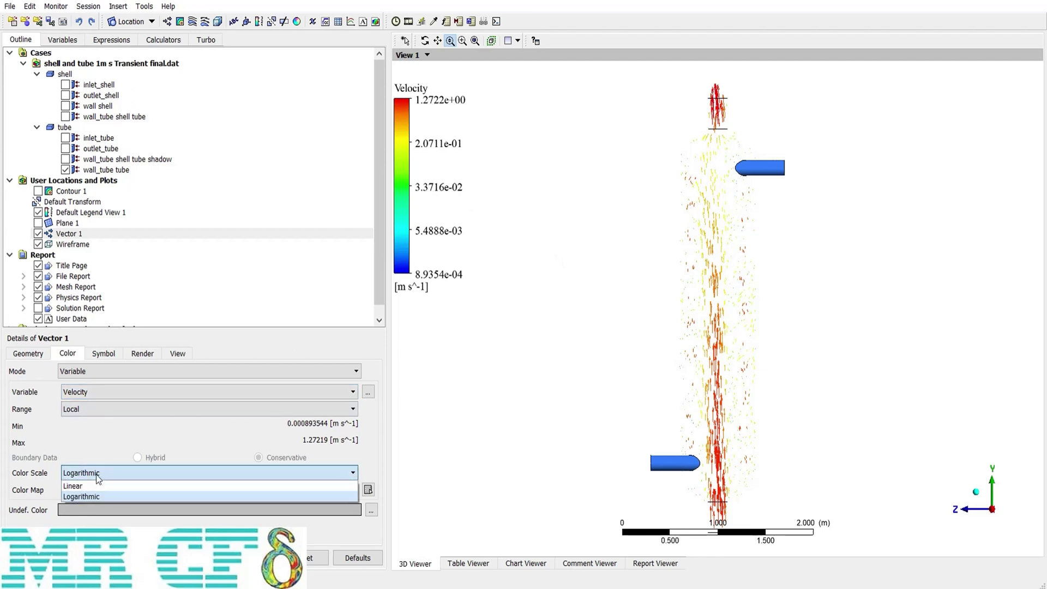
{"action": "left_click", "coordinate": [90, 485]}
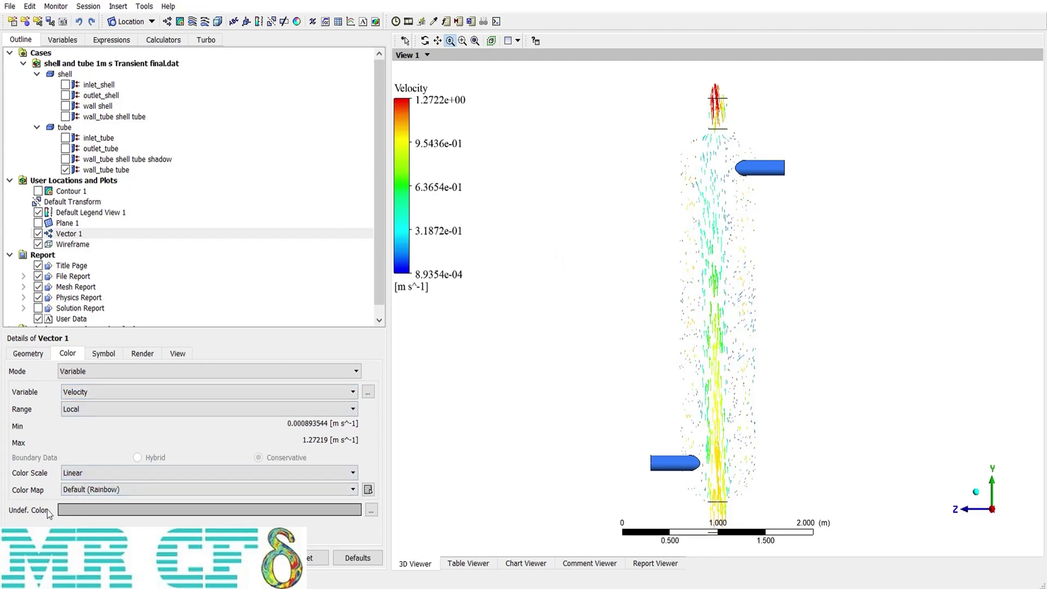
{"action": "left_click", "coordinate": [92, 489]}
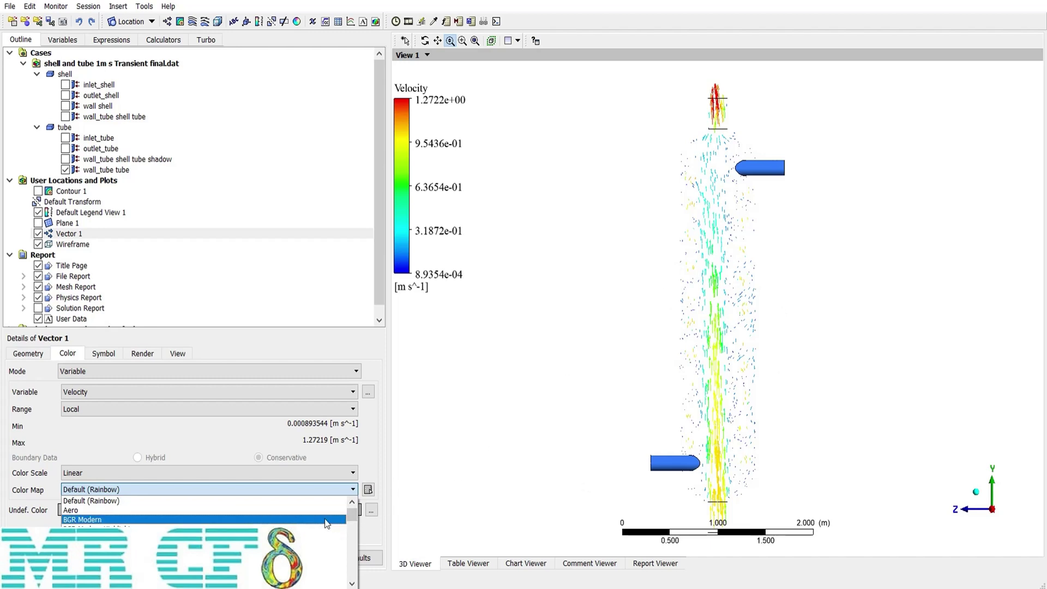
{"action": "left_click", "coordinate": [264, 538]}
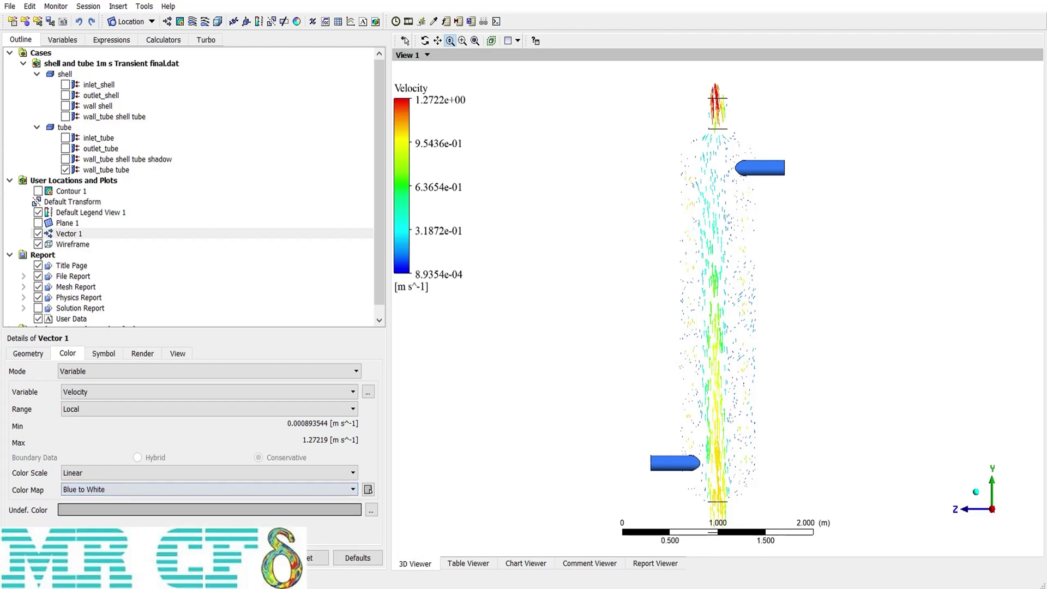
{"action": "left_click", "coordinate": [112, 486]}
{"action": "left_click", "coordinate": [88, 502]}
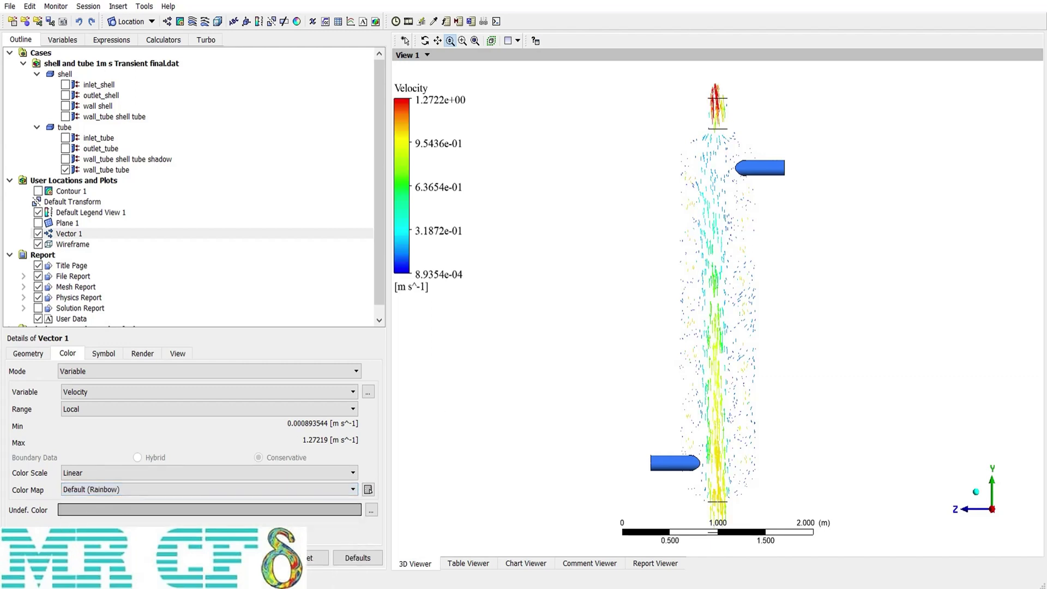
Zoom into the middle of the tube and toggle Normalize Symbols on Vector 1
{"action": "left_click", "coordinate": [103, 354]}
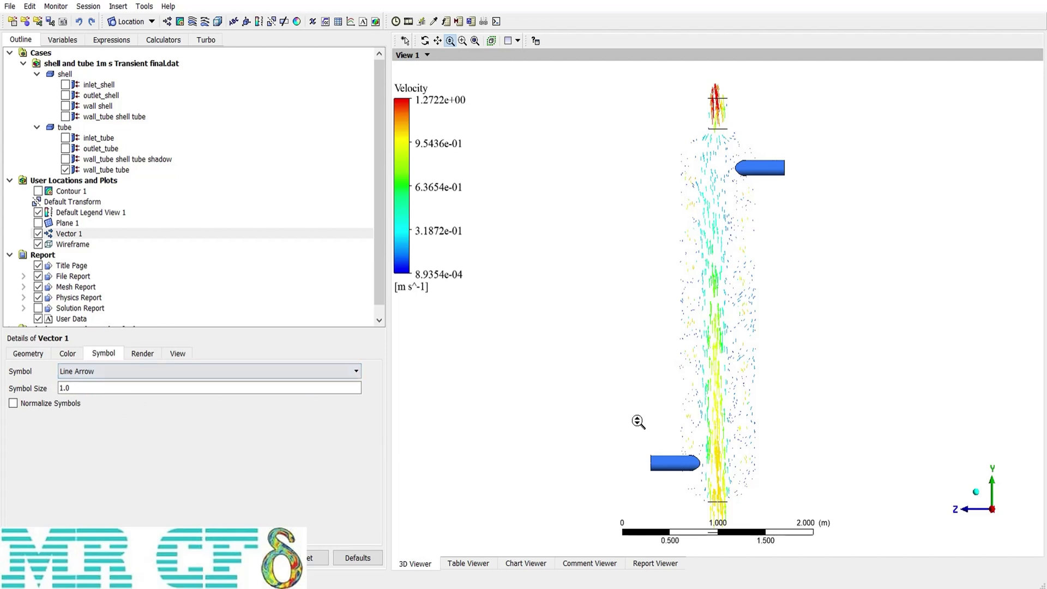
{"action": "left_click_drag", "start_coordinate": [659, 233], "coordinate": [811, 334]}
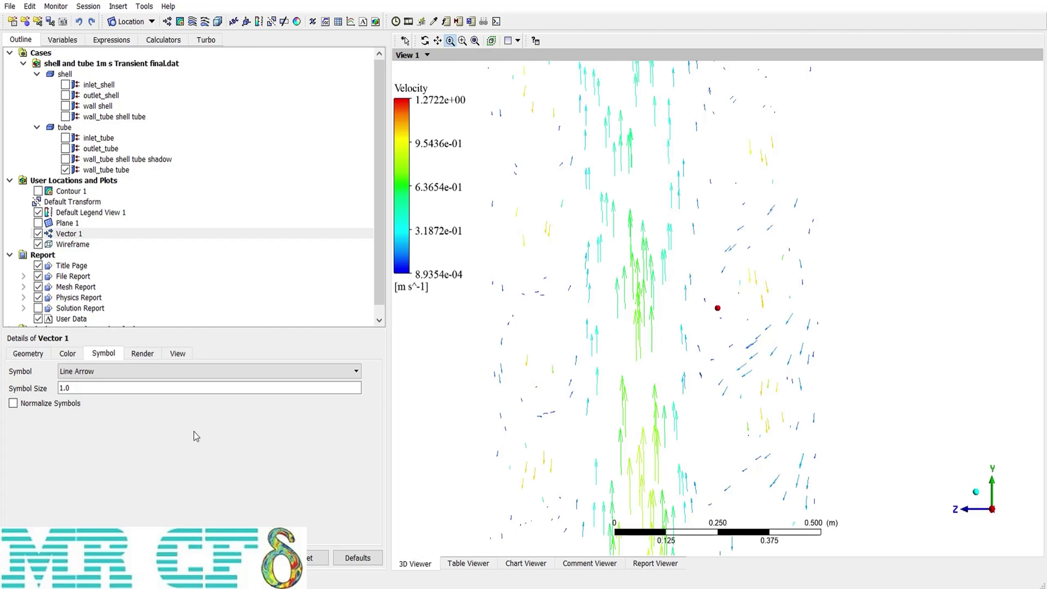
{"action": "left_click", "coordinate": [18, 406]}
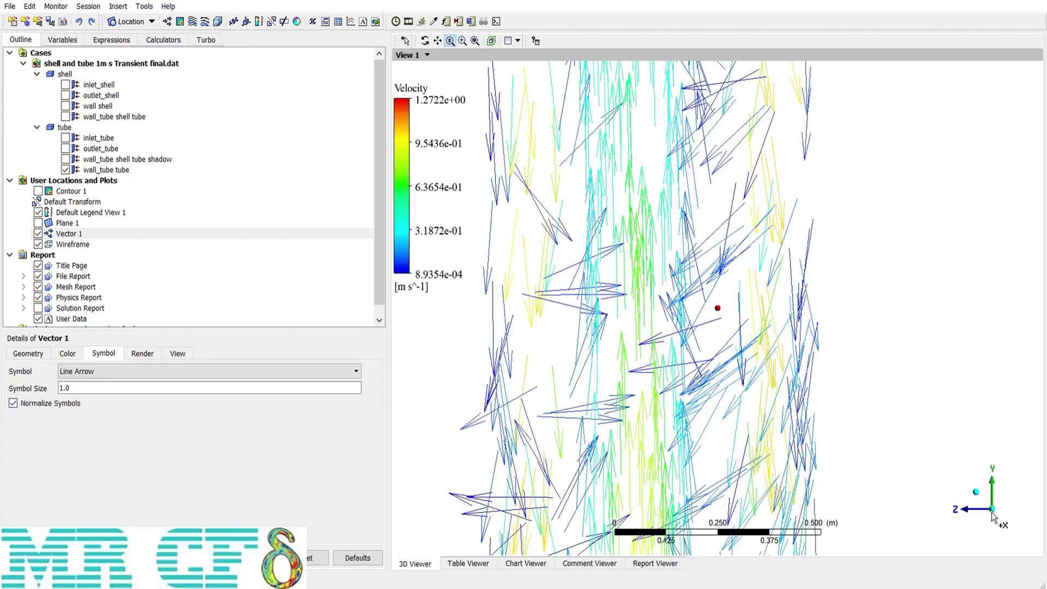
{"action": "left_click_drag", "start_coordinate": [654, 271], "coordinate": [684, 338]}
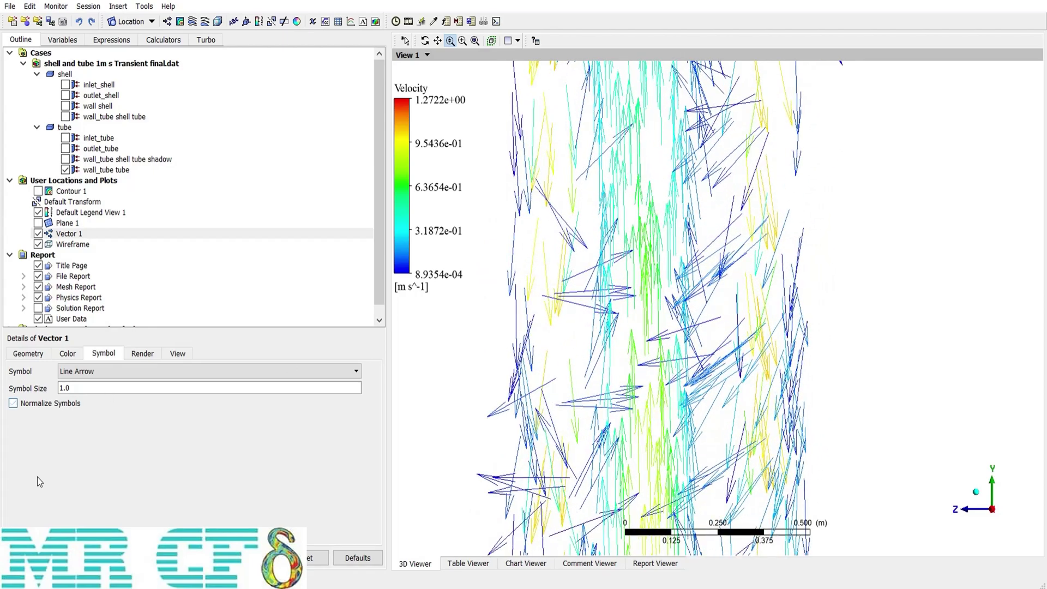
Lengthen the arrows to Symbol Size 2.24, then review the Render and View settings
{"action": "double_click", "coordinate": [83, 388]}
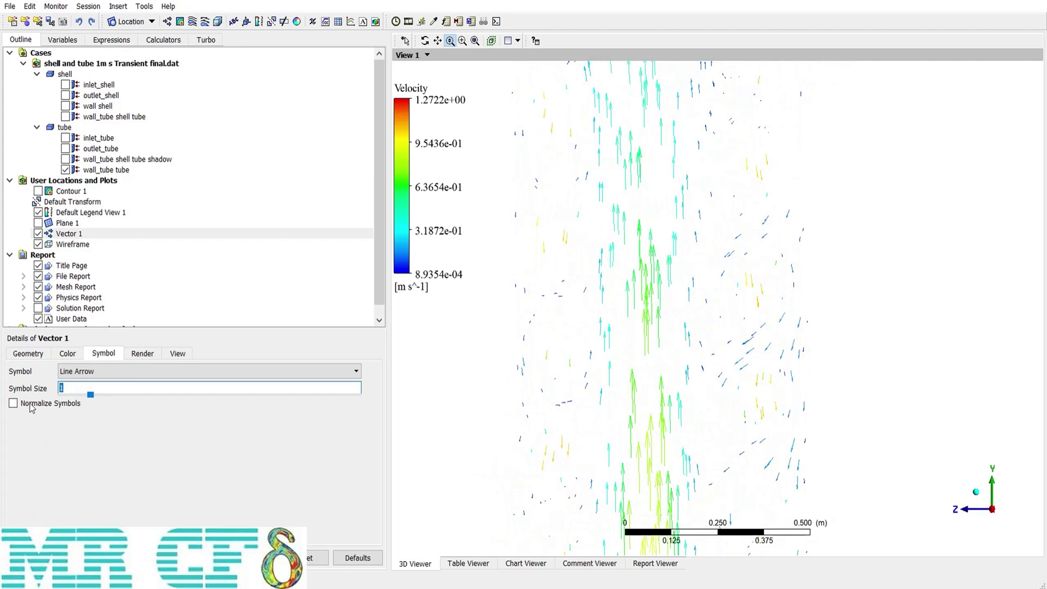
{"action": "left_click", "coordinate": [91, 396]}
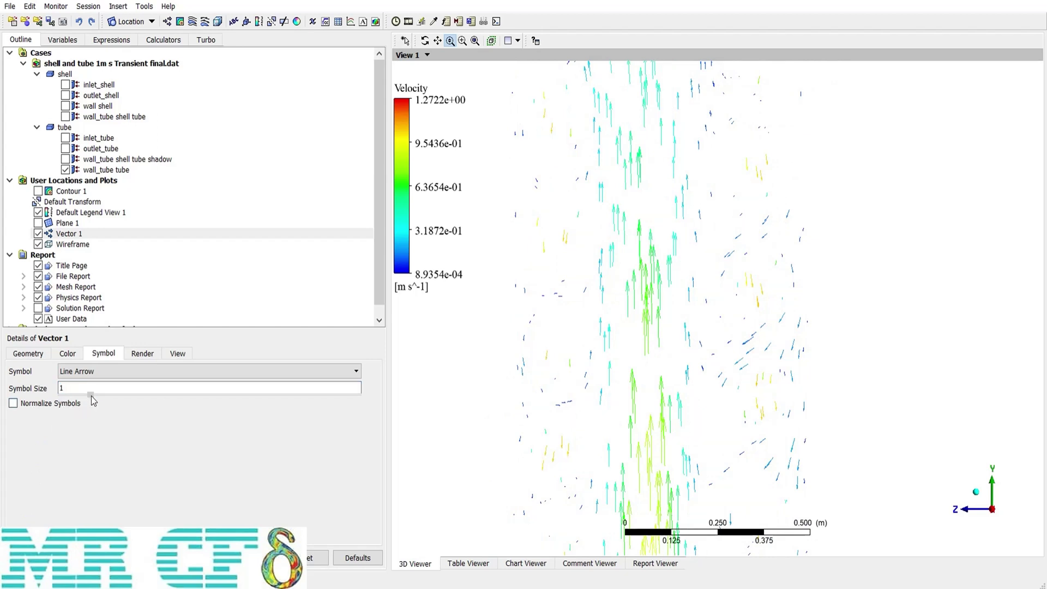
{"action": "left_click_drag", "start_coordinate": [91, 395], "coordinate": [131, 398]}
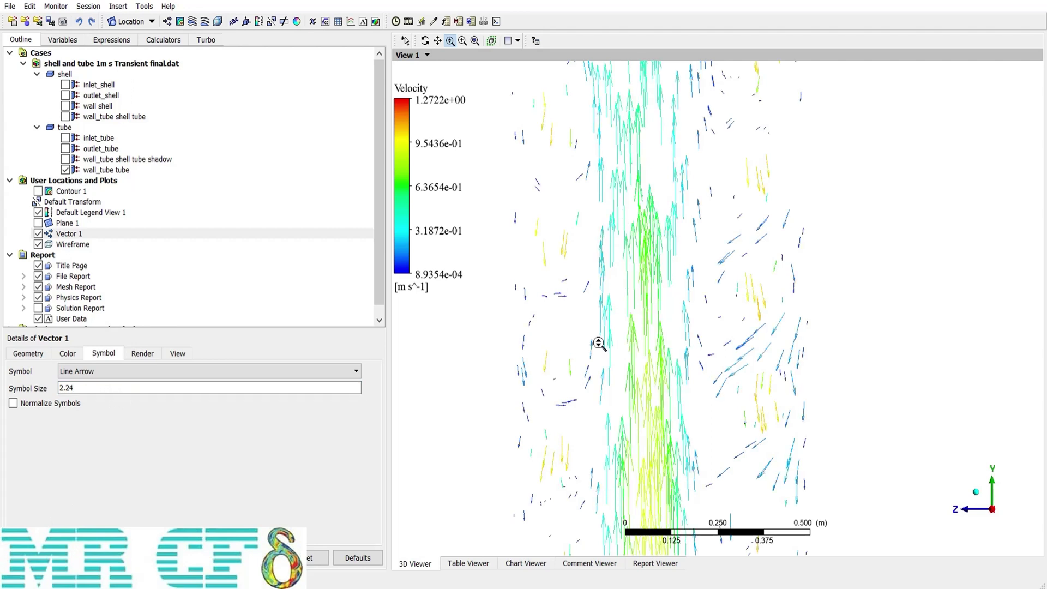
{"action": "left_click", "coordinate": [142, 354]}
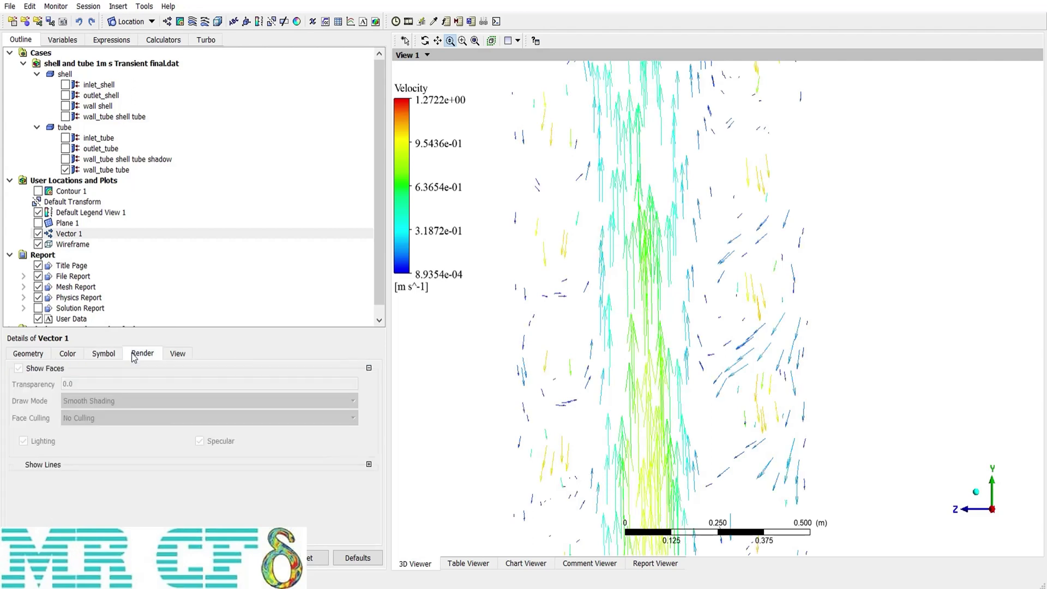
{"action": "left_click", "coordinate": [177, 354]}
{"action": "left_click", "coordinate": [134, 353]}
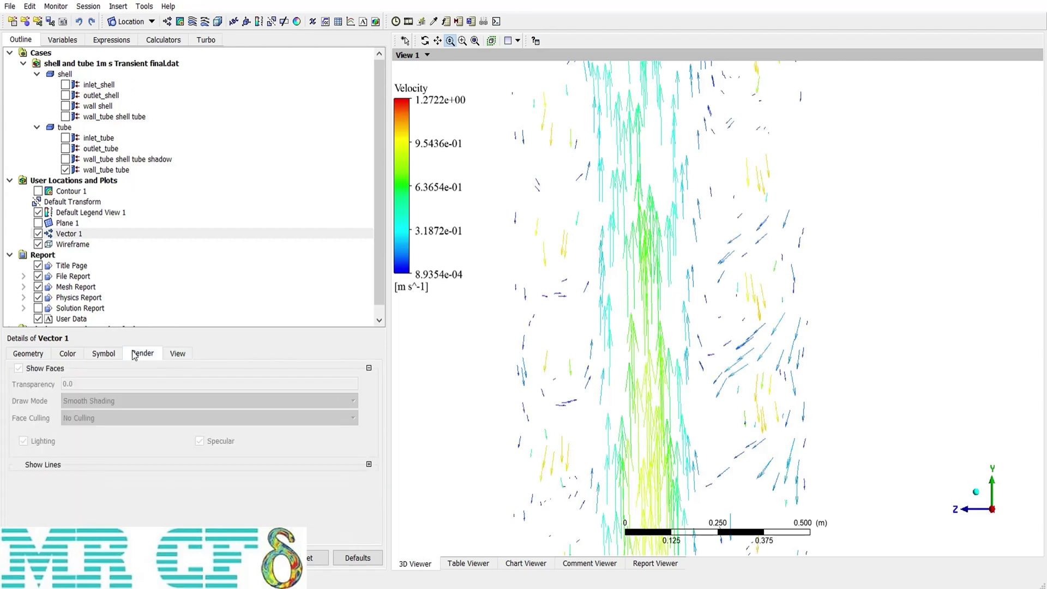